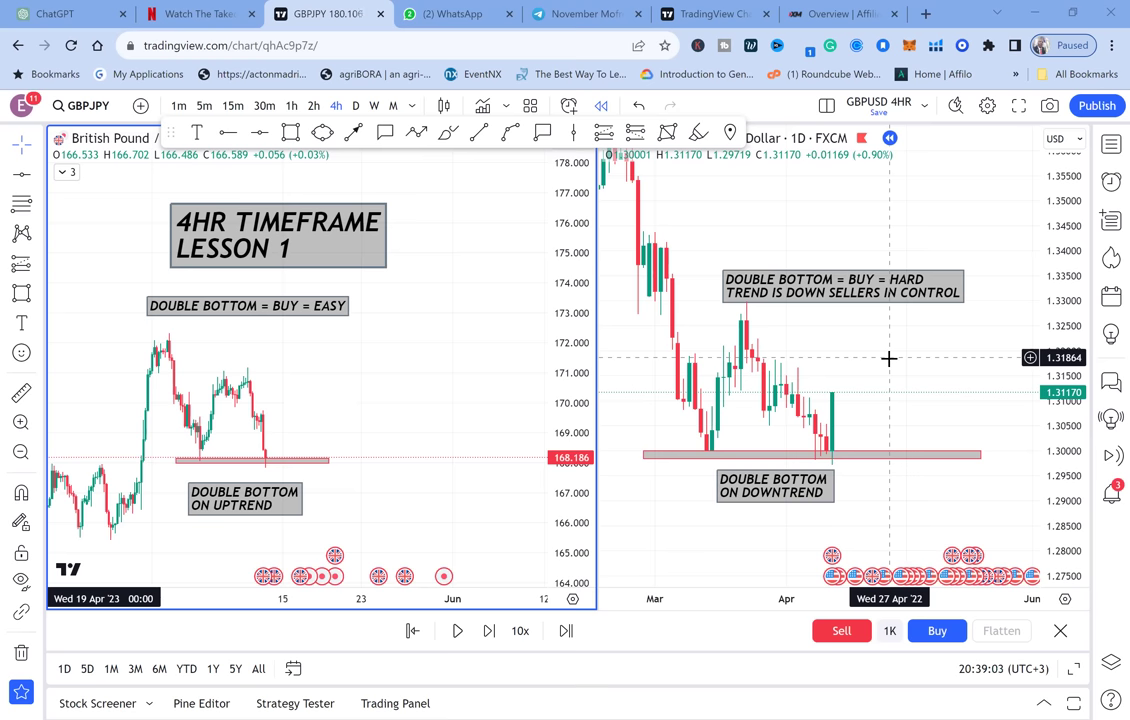
Step: Delete the old uptrend sketch above the GBPJPY candles, including its zigzag path, long upward arrow and support rectangle
drag(481, 316, 504, 500)
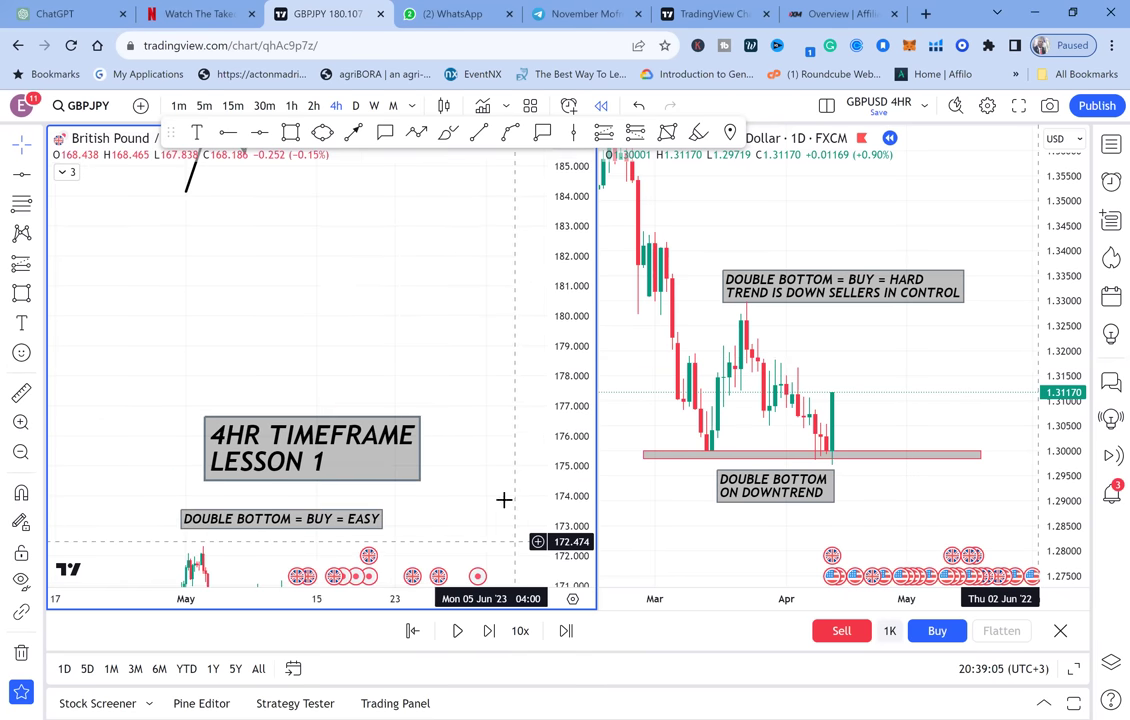
drag(434, 278, 409, 518)
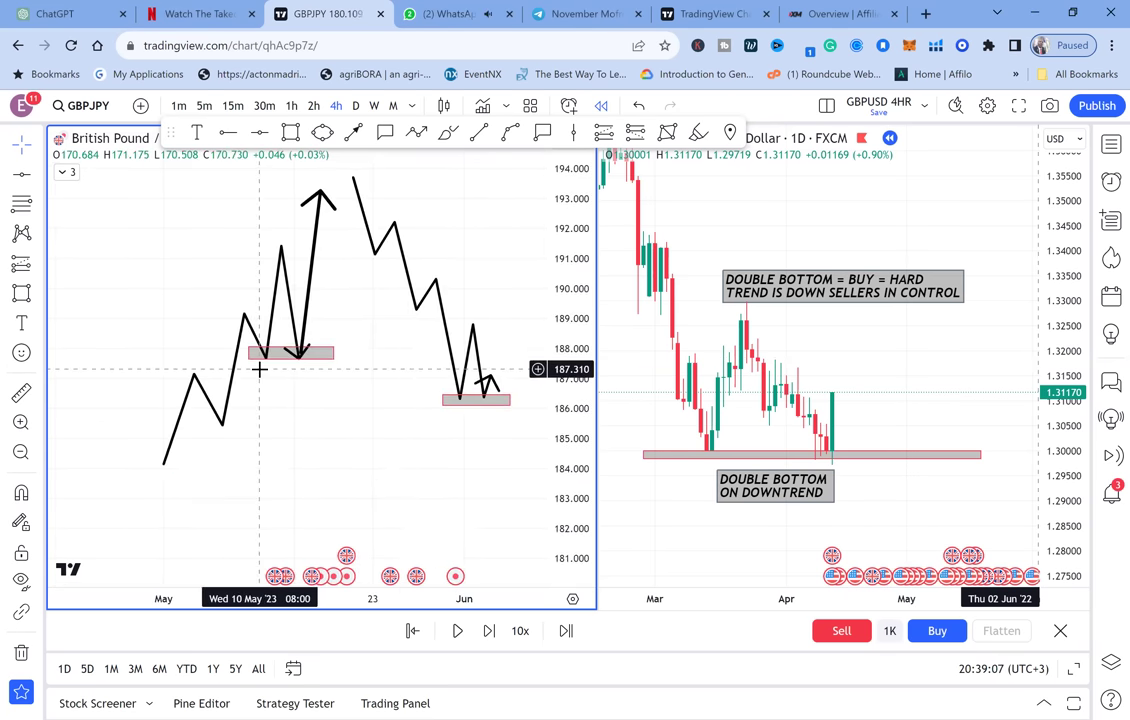
click(257, 340)
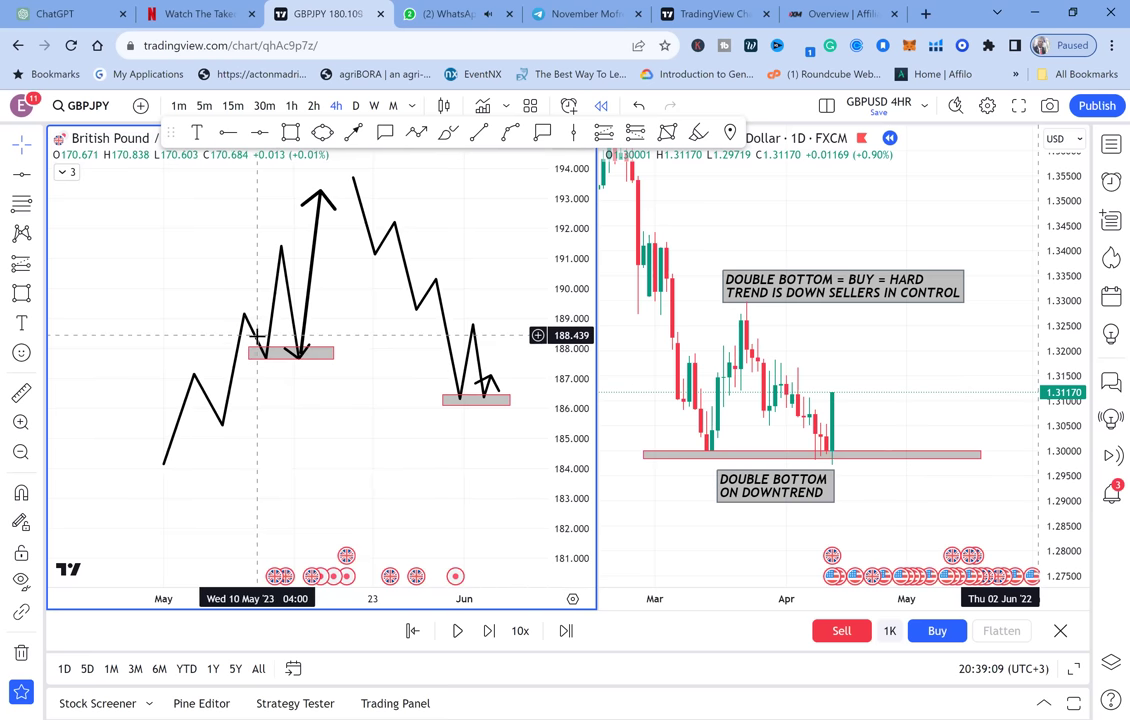
click(250, 347)
click(252, 335)
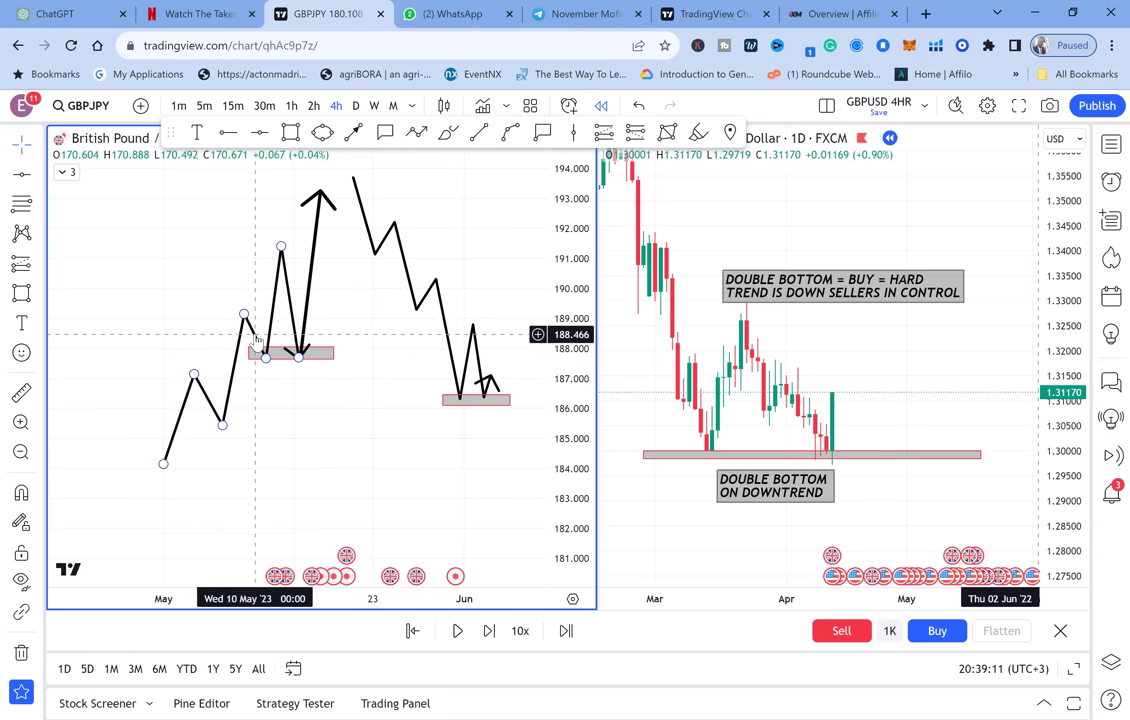
key(Delete)
click(304, 330)
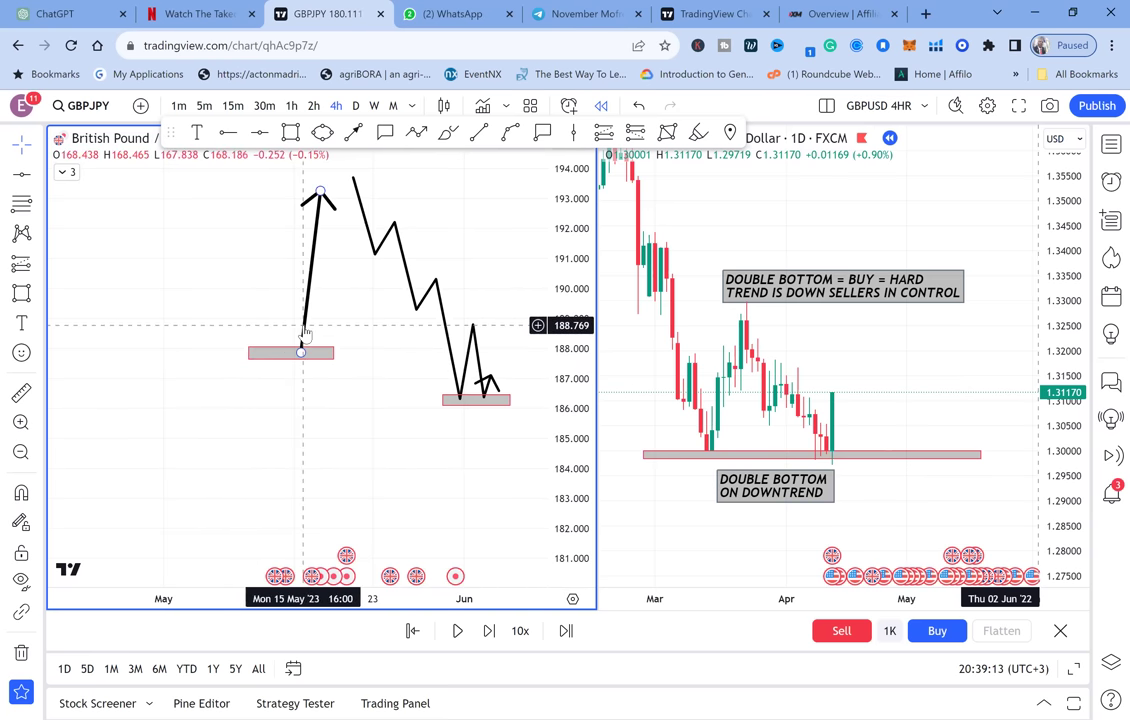
key(Delete)
click(312, 344)
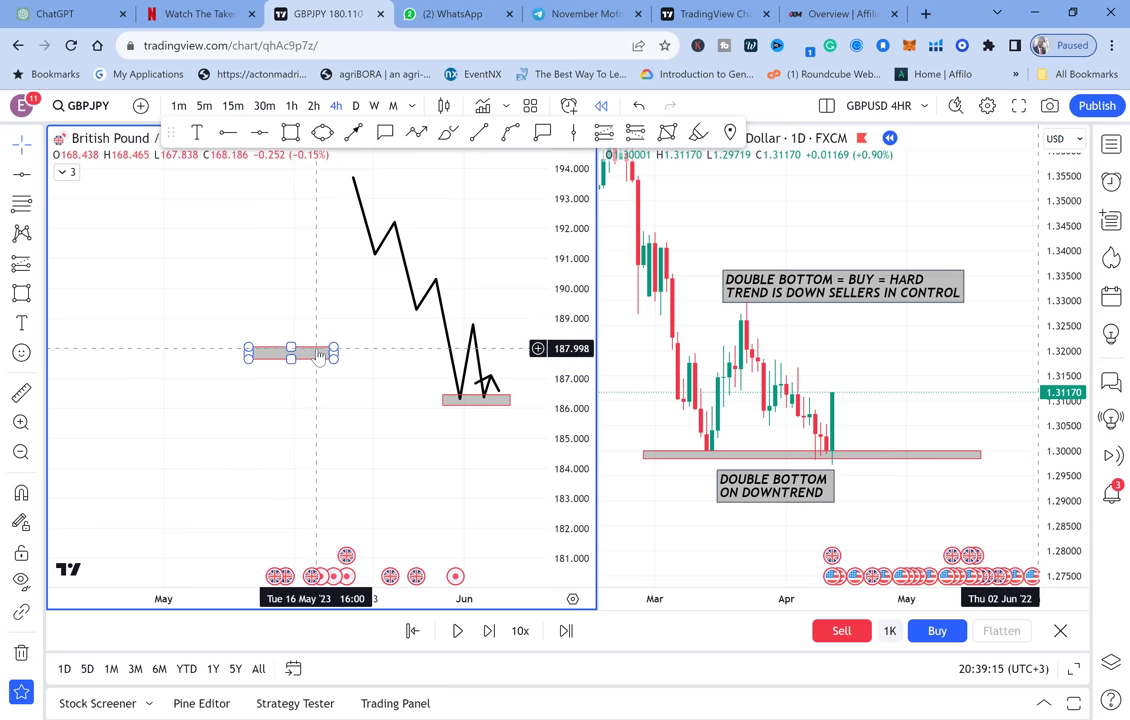
key(Delete)
Step: Delete the old downtrend zigzag path on the GBPJPY chart together with the support rectangle beneath it
click(446, 286)
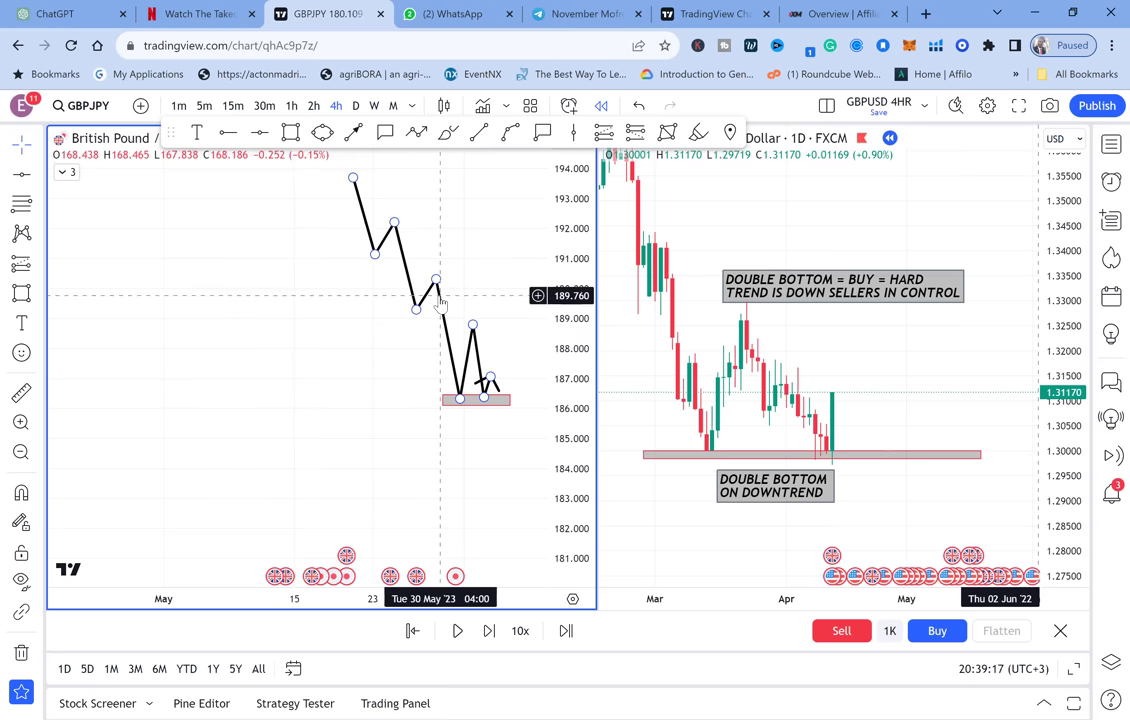
key(Delete)
click(472, 399)
key(Delete)
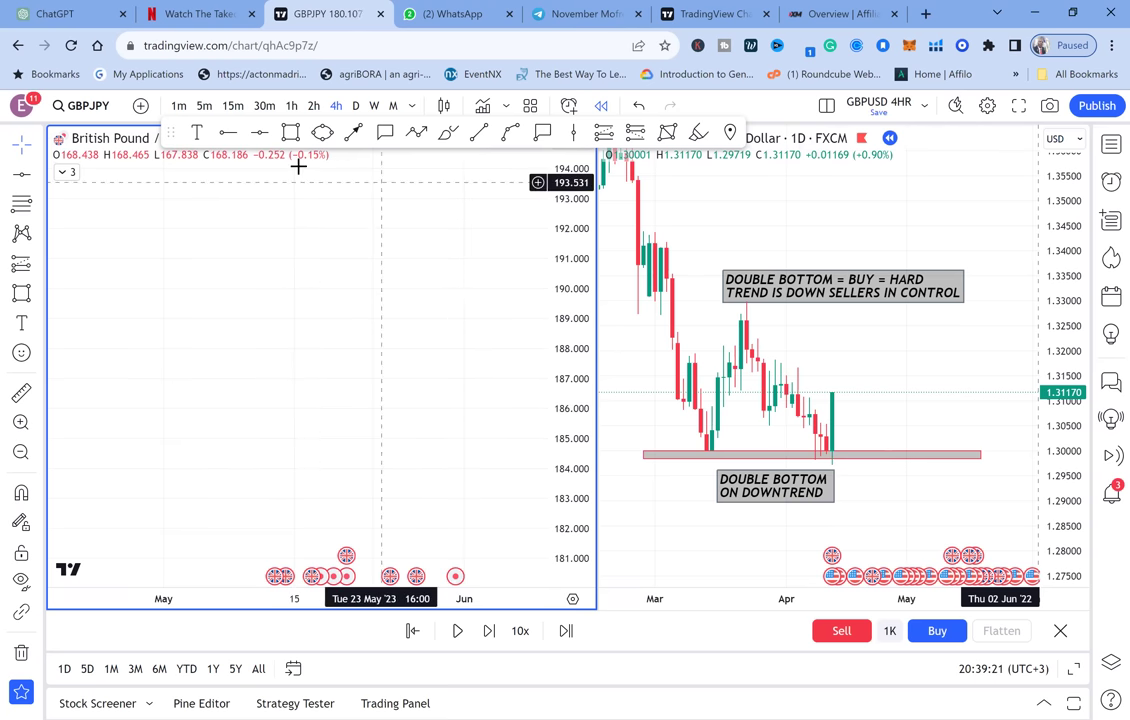
Step: Draw a rising zigzag path from about 183.3 to a high near 190.75, ending with a pullback arrow to the previous low near 186.2
click(416, 132)
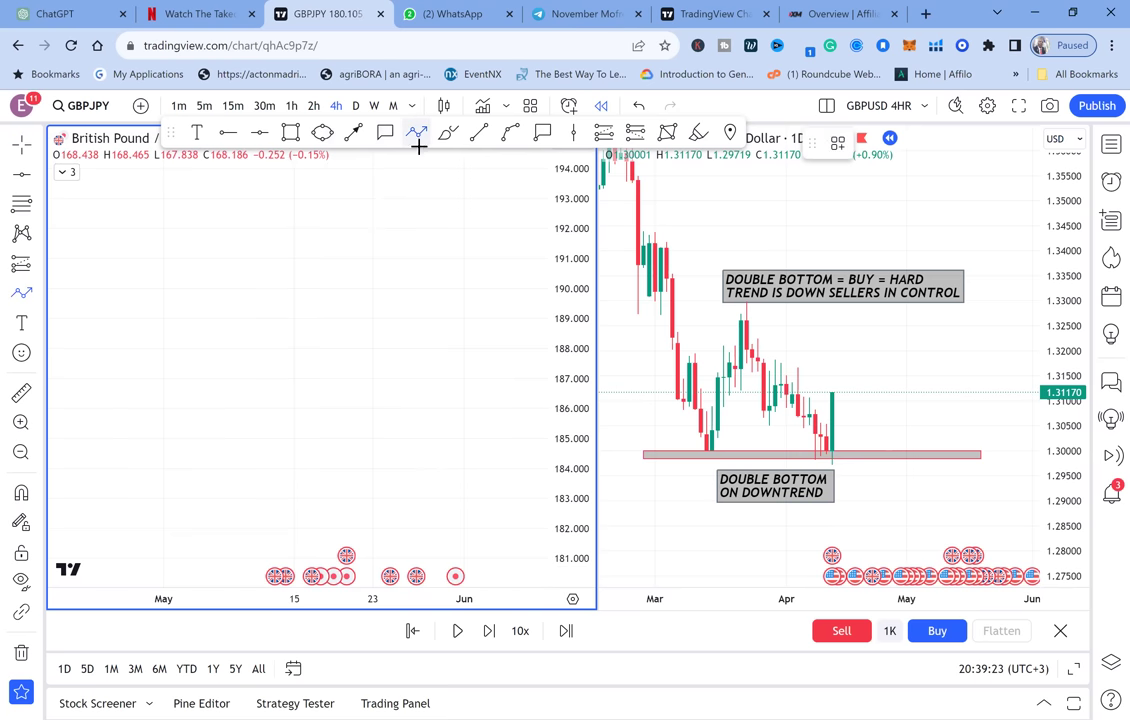
click(78, 488)
click(102, 425)
click(128, 457)
click(159, 367)
click(183, 402)
click(219, 266)
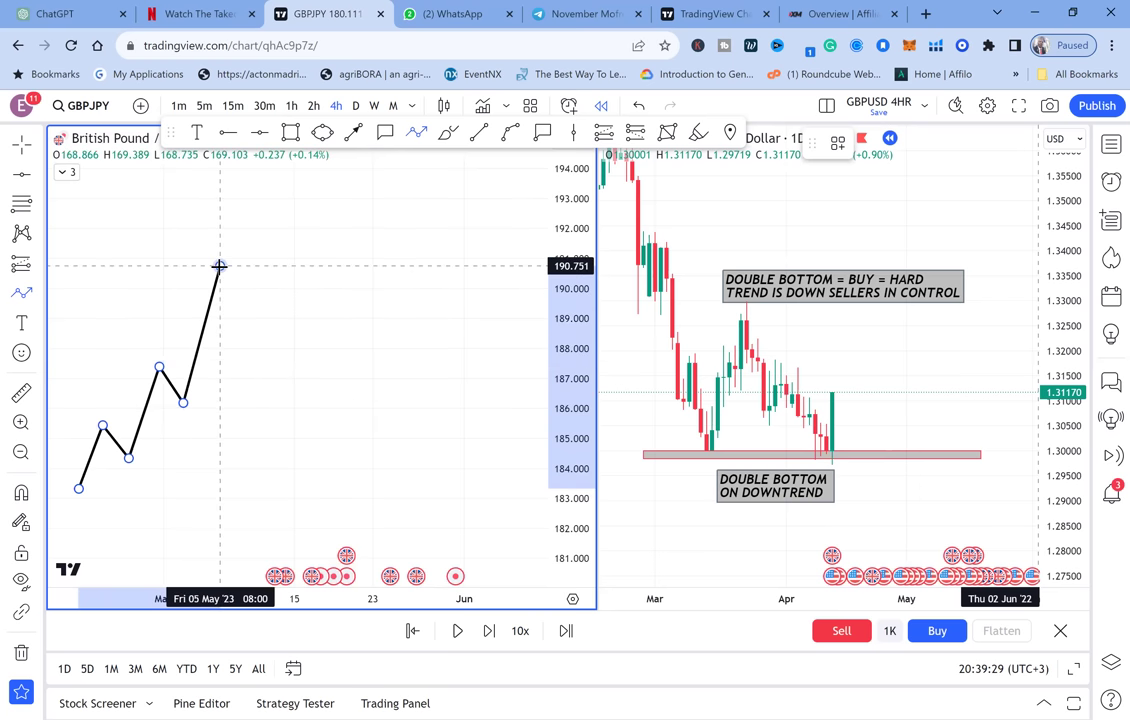
double_click(254, 401)
click(294, 386)
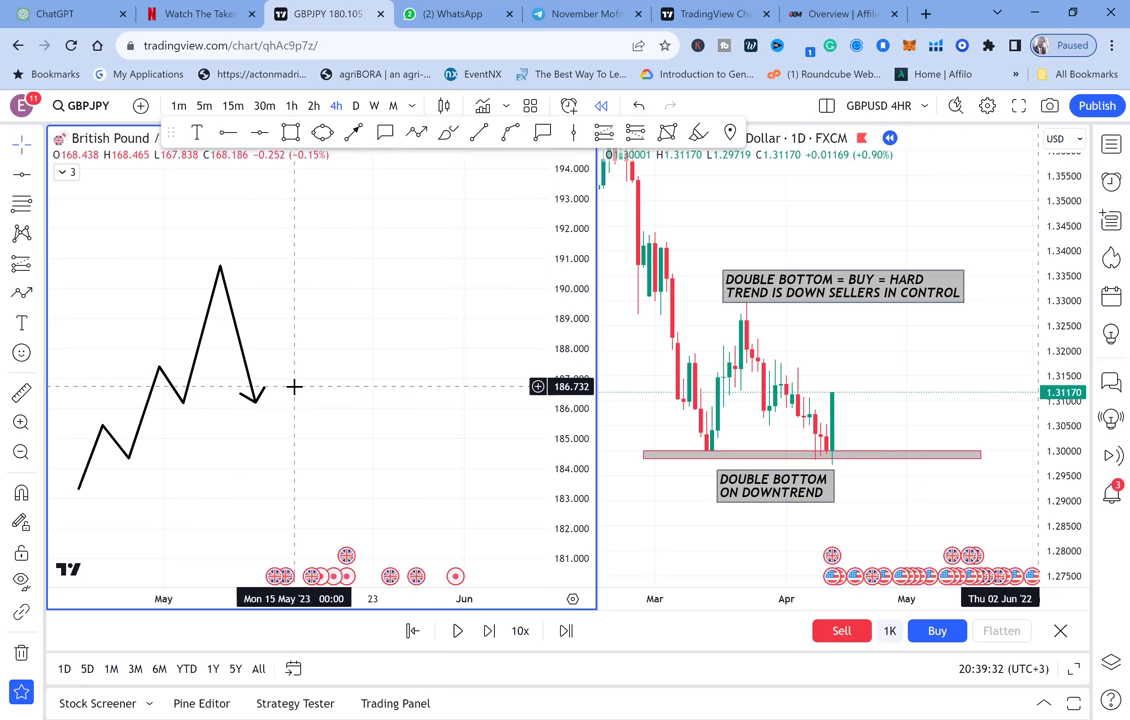
Step: Draw a thin support rectangle under the uptrend sketch's two matching lows, from about 186.32 down to 186.07
click(290, 133)
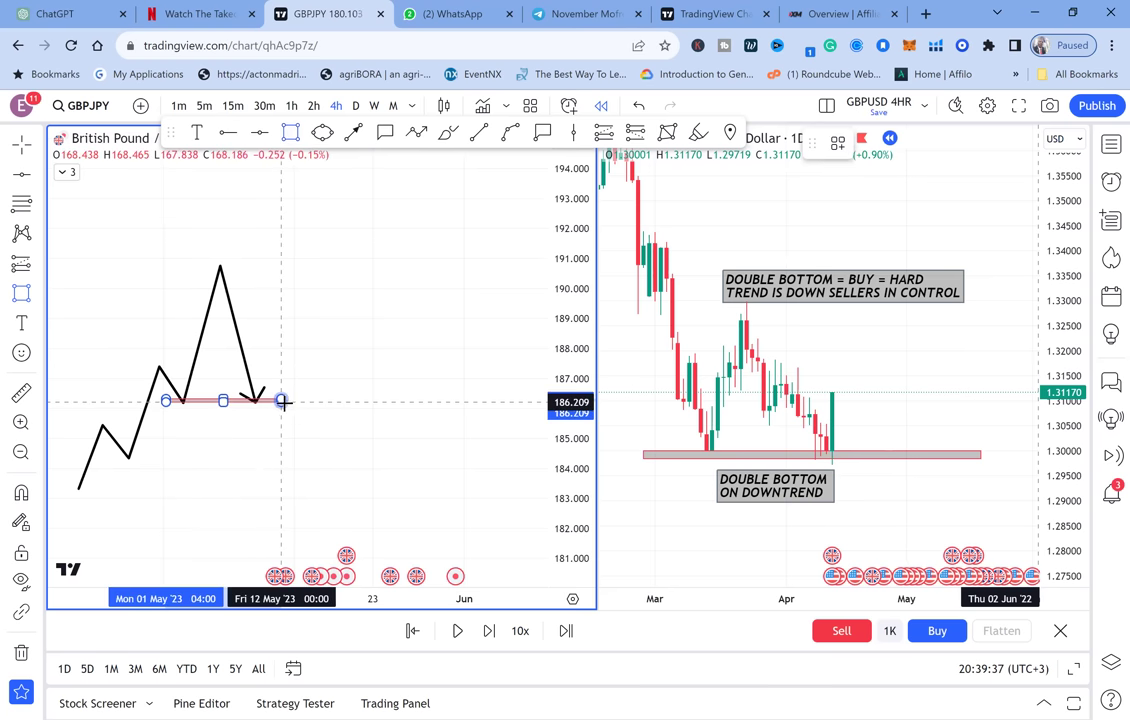
click(288, 405)
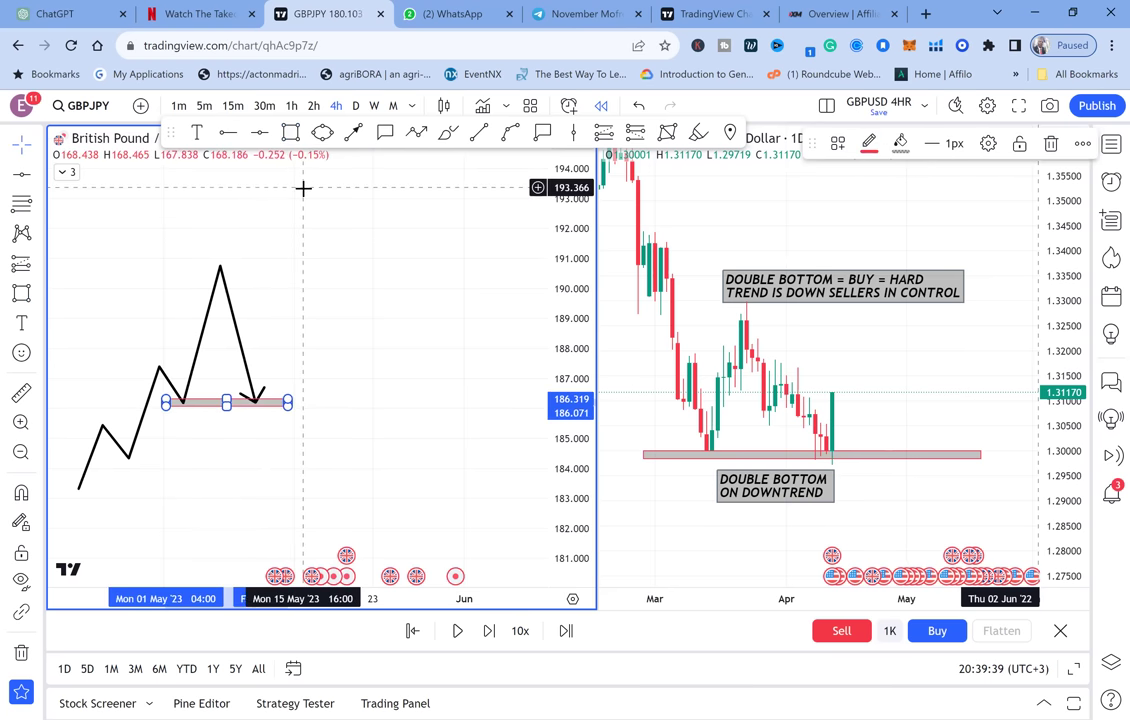
click(305, 186)
Step: Add a short rising arrow path from the uptrend sketch's support zone up to about 188.08
click(416, 133)
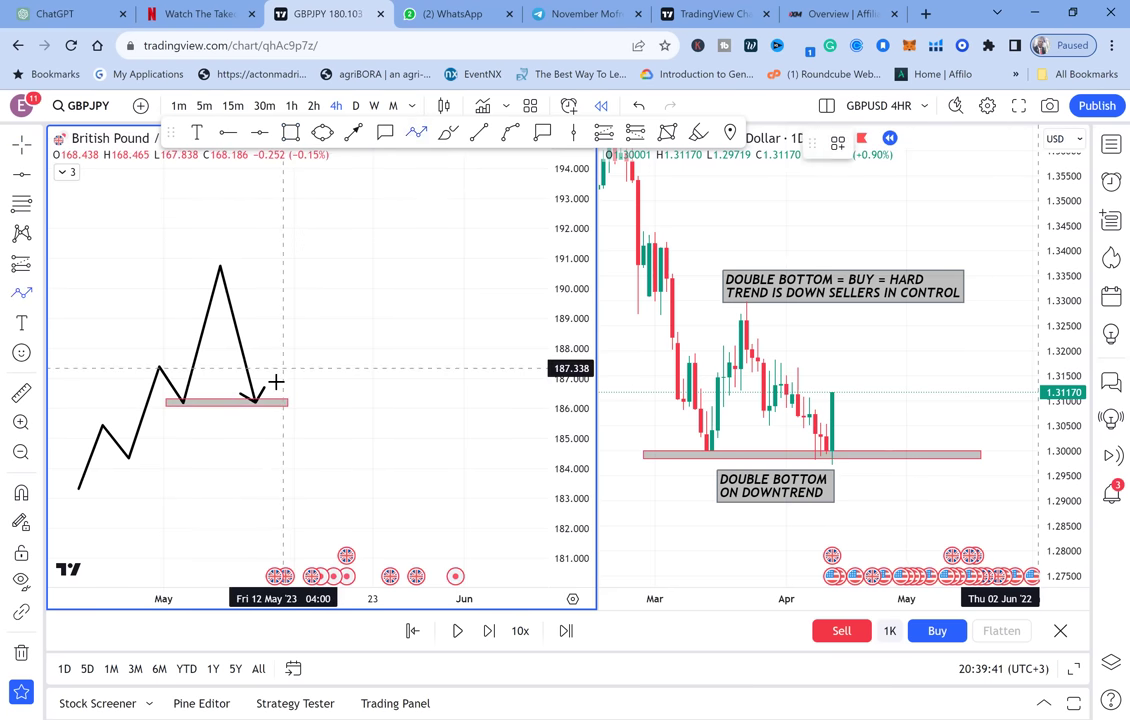
click(266, 399)
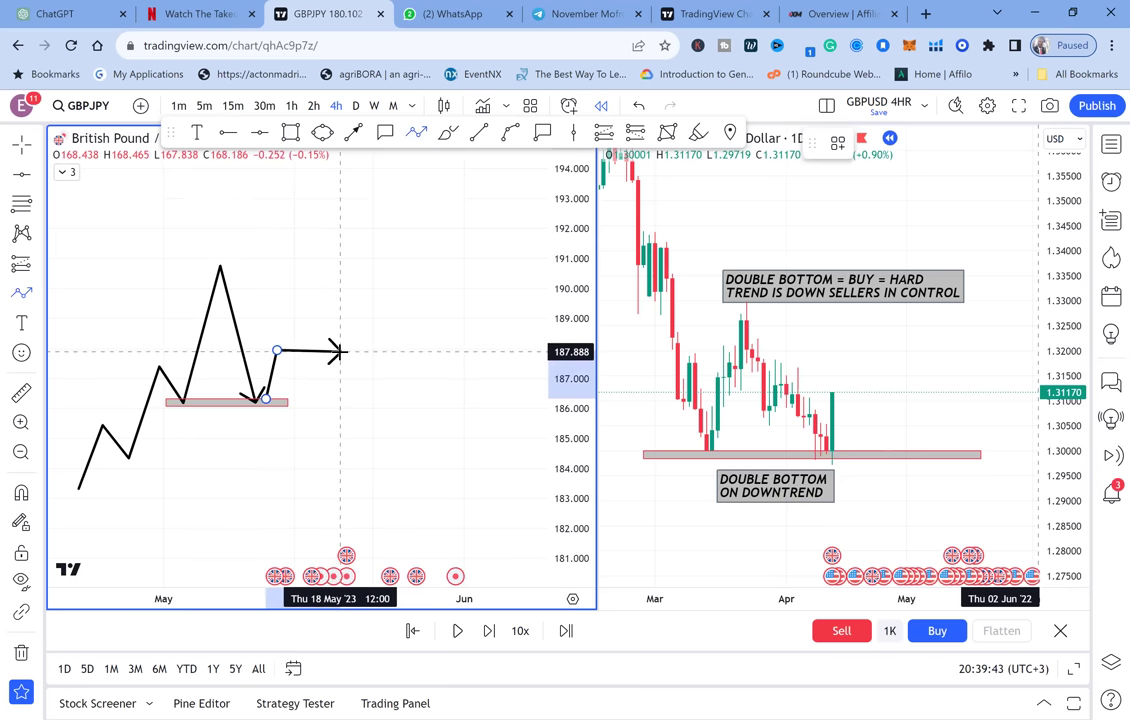
click(280, 347)
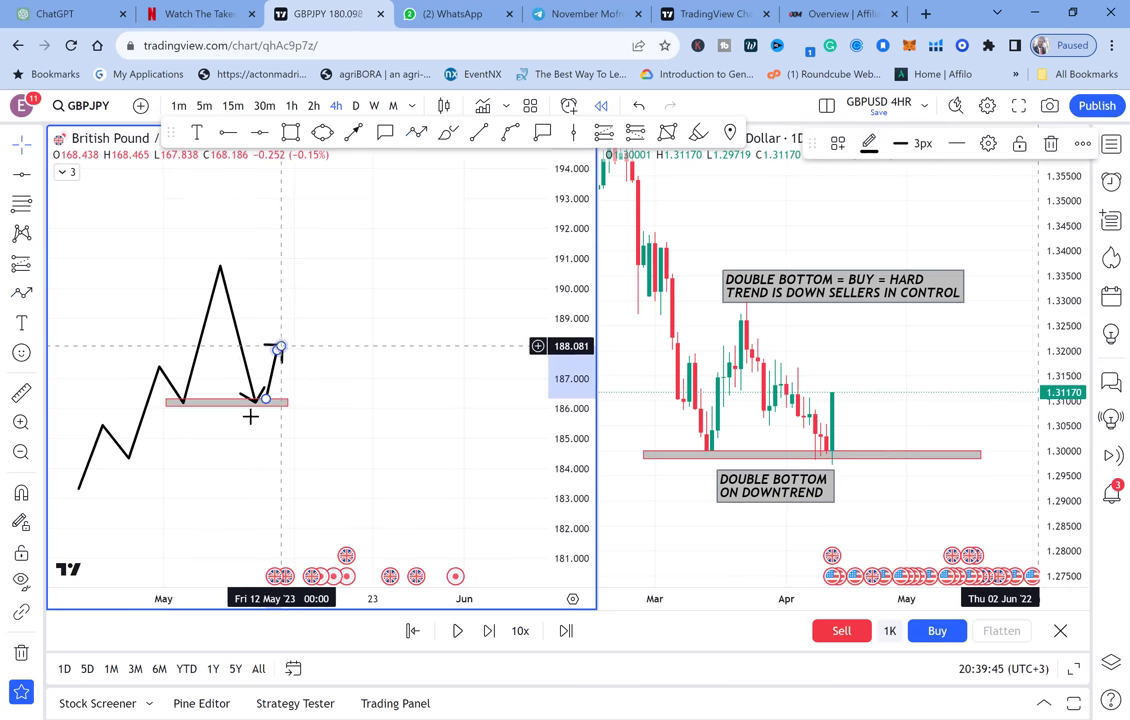
Step: Draw a falling zigzag path beside the uptrend sketch, starting near 192.3 and stepping through lower highs and lower lows to about 186
drag(323, 327, 346, 337)
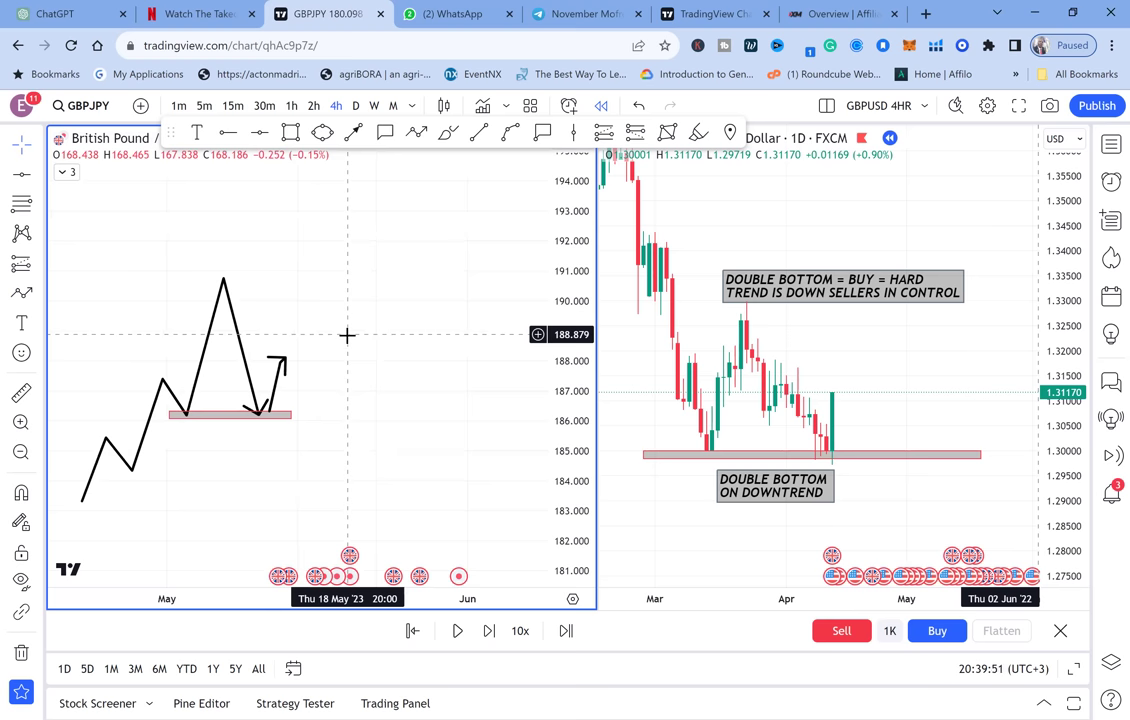
click(418, 137)
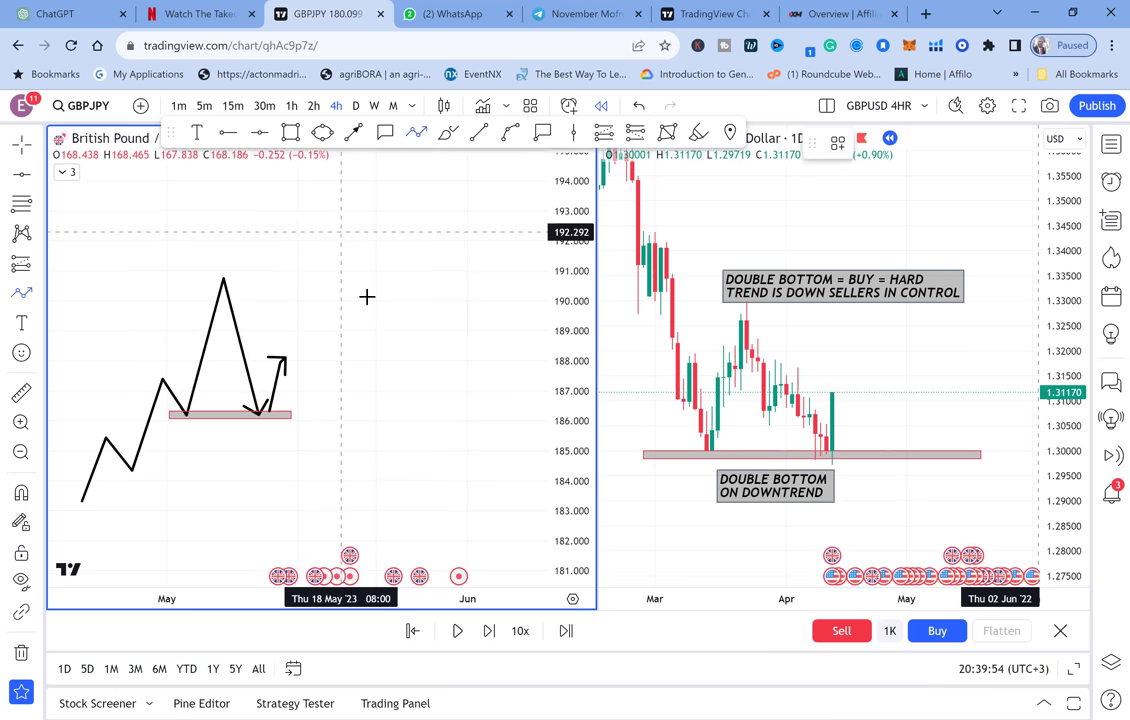
click(341, 233)
click(367, 296)
click(393, 268)
click(419, 329)
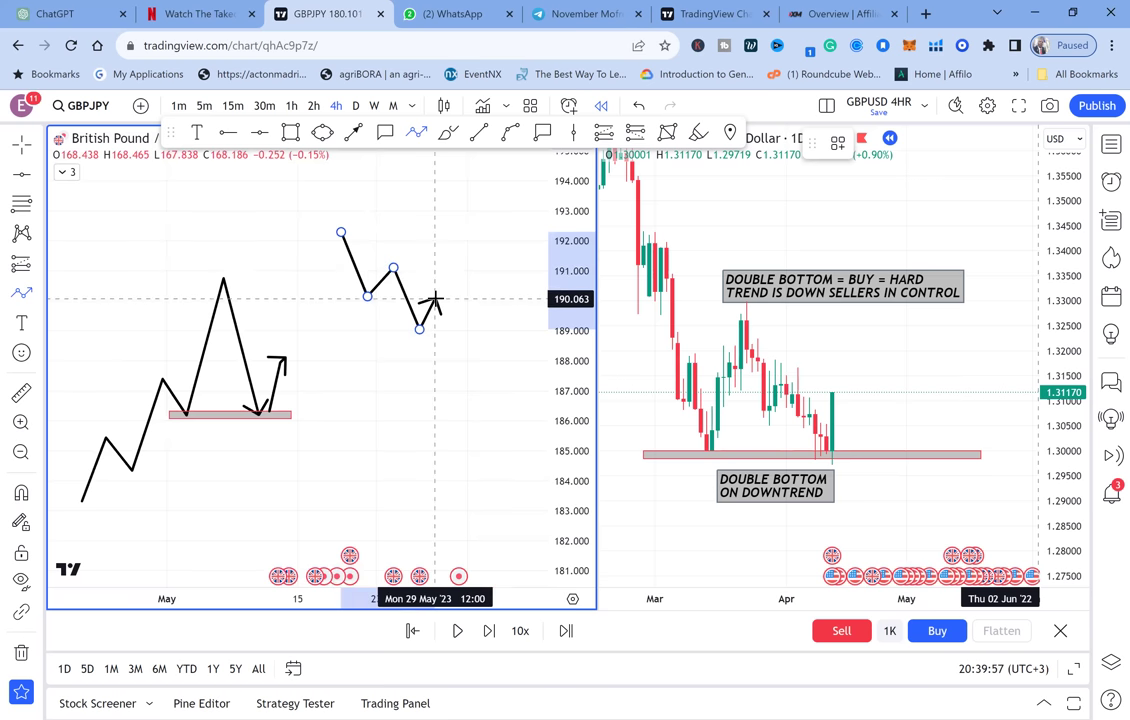
click(450, 297)
click(474, 372)
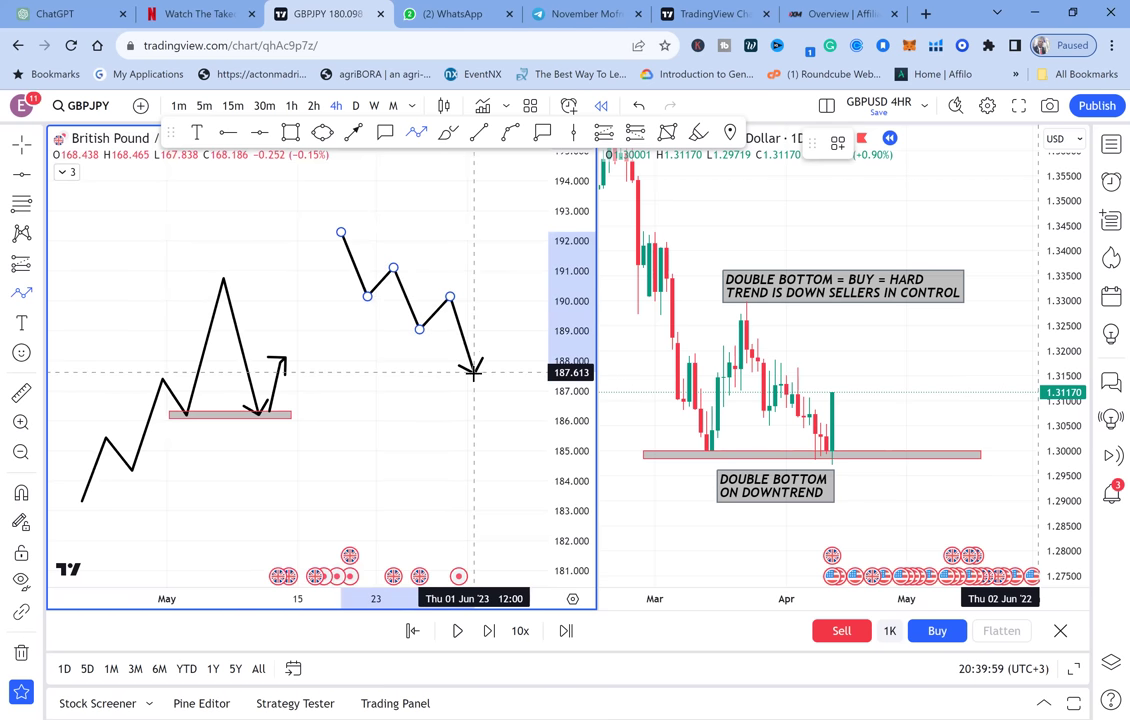
click(494, 342)
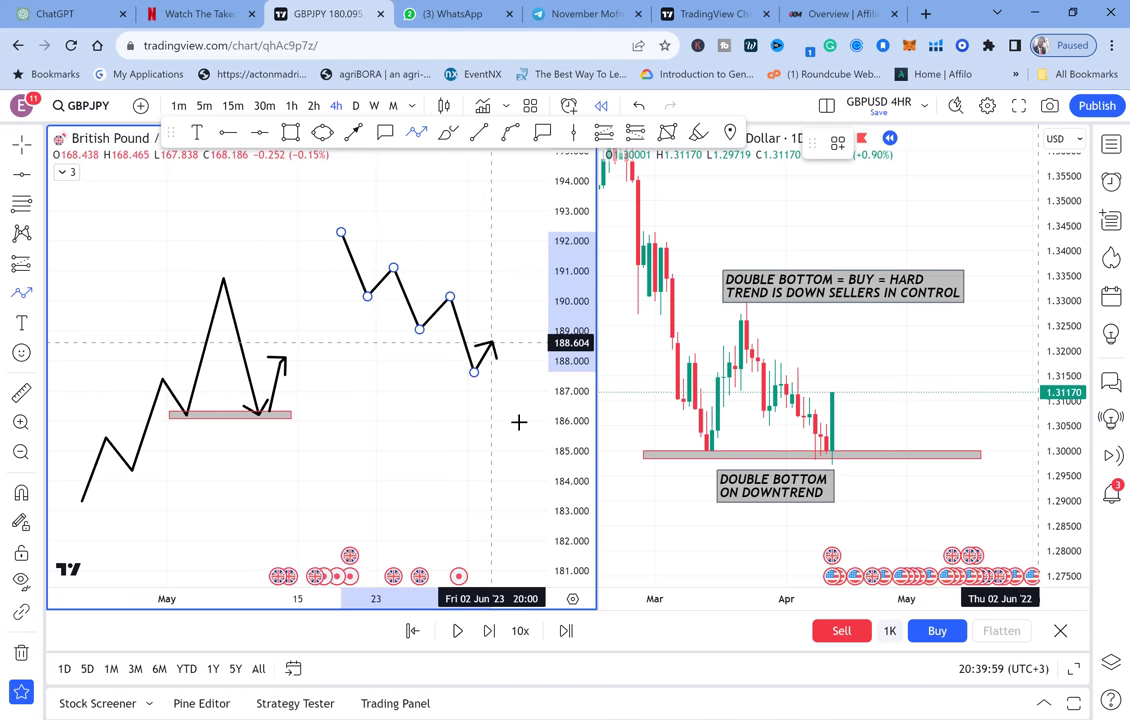
click(520, 421)
click(533, 367)
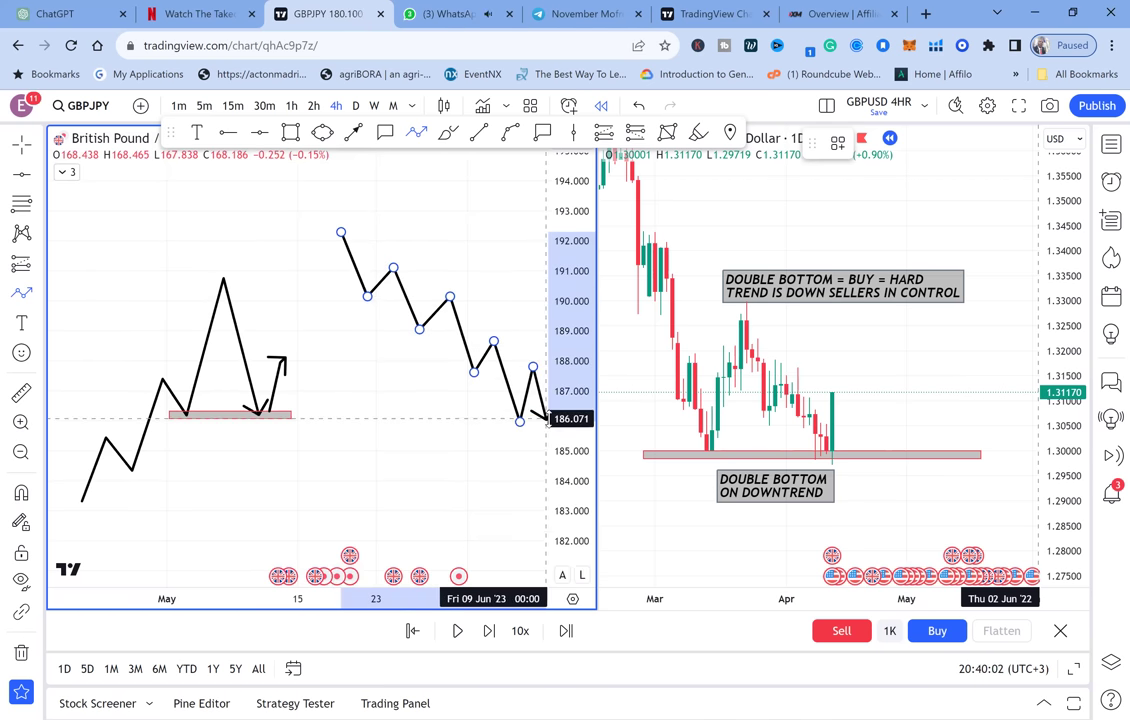
double_click(560, 430)
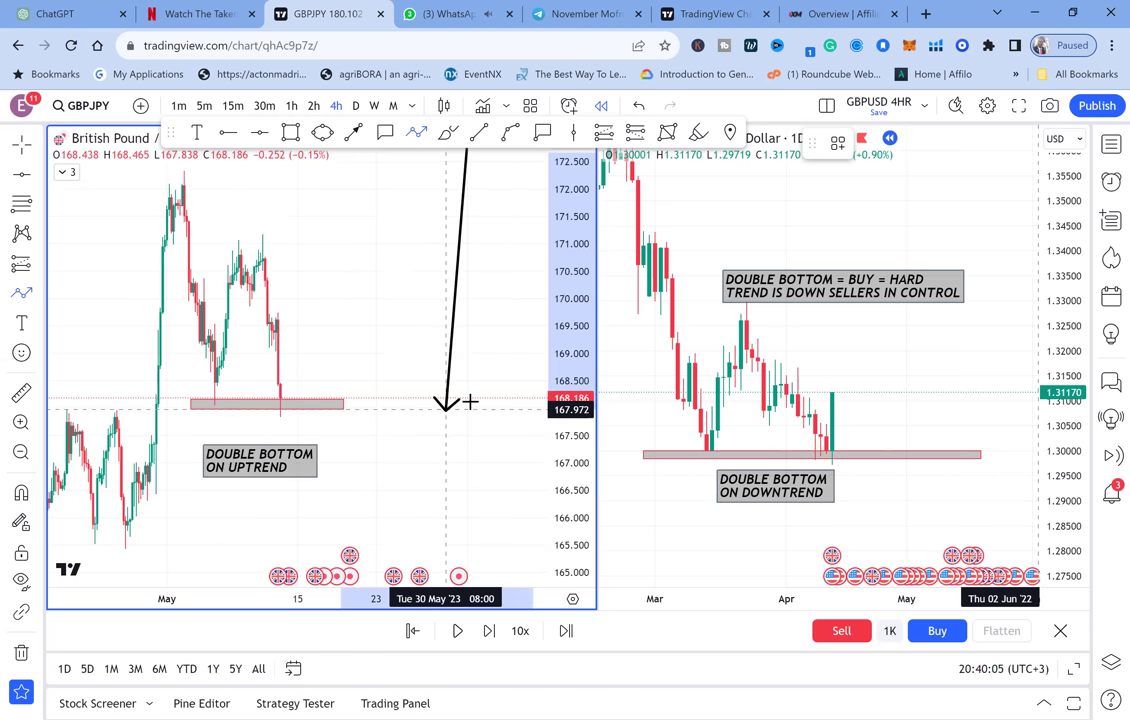
double_click(491, 394)
Step: Move the falling path's stray arrow end up to about 185.84 so it forms a second low beside the previous one
drag(556, 258, 577, 551)
drag(447, 316, 481, 581)
drag(412, 369, 204, 338)
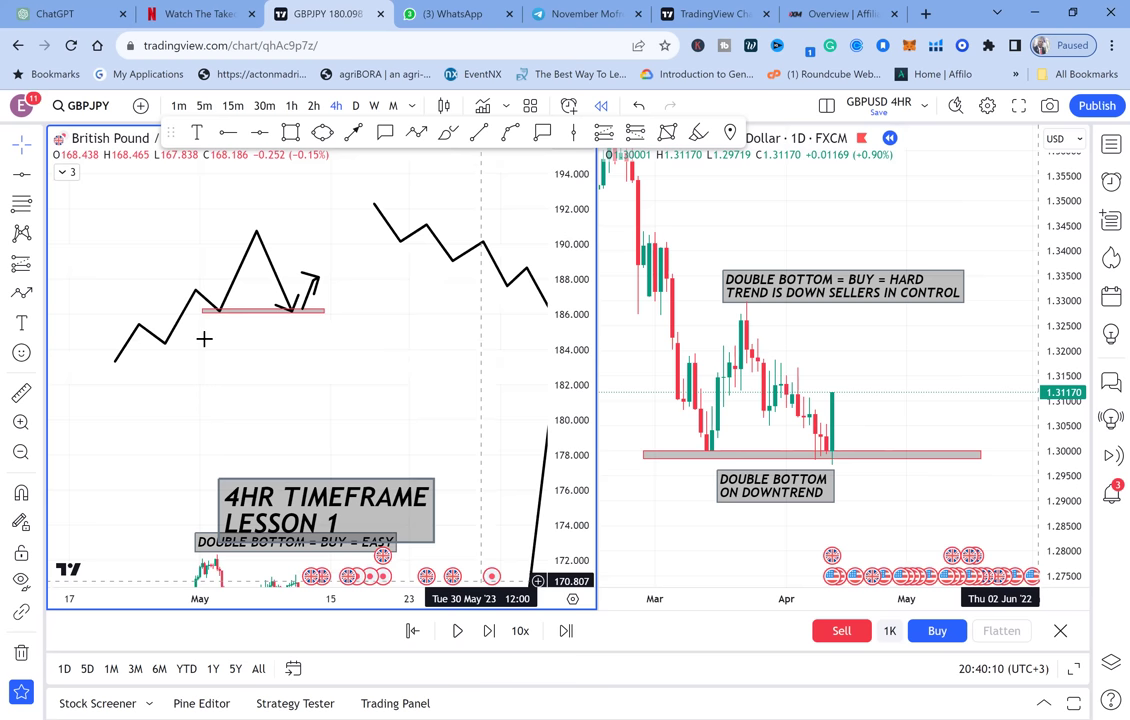
drag(382, 472, 405, 406)
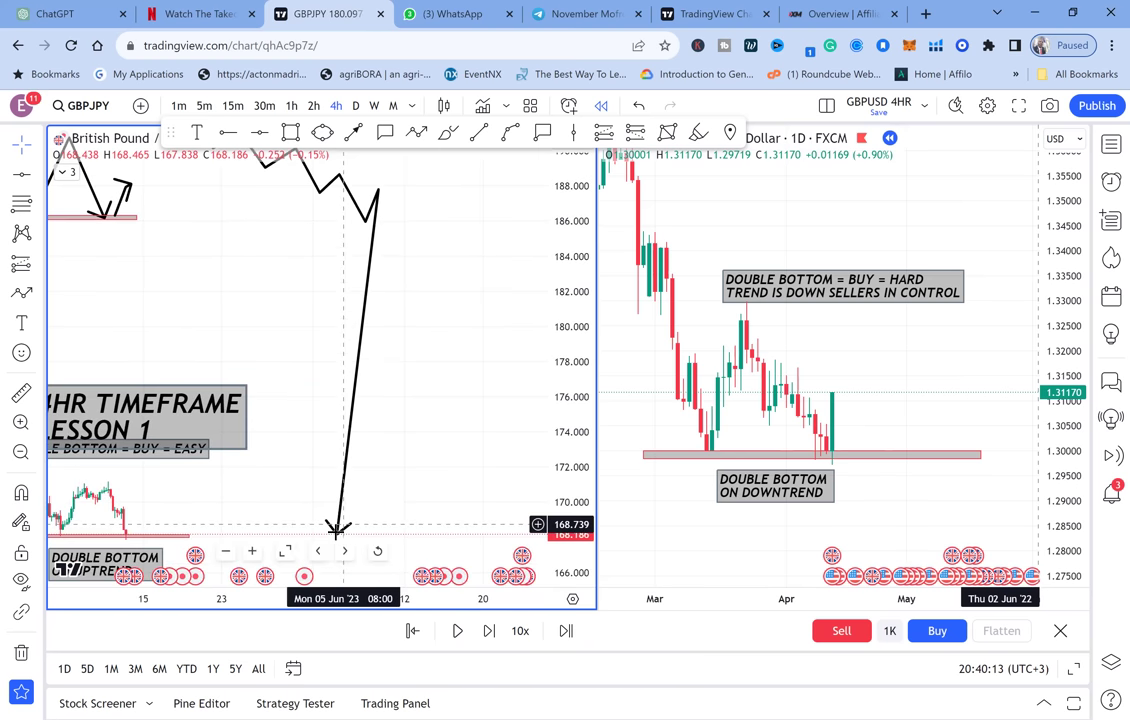
drag(336, 536, 416, 317)
drag(393, 384, 393, 188)
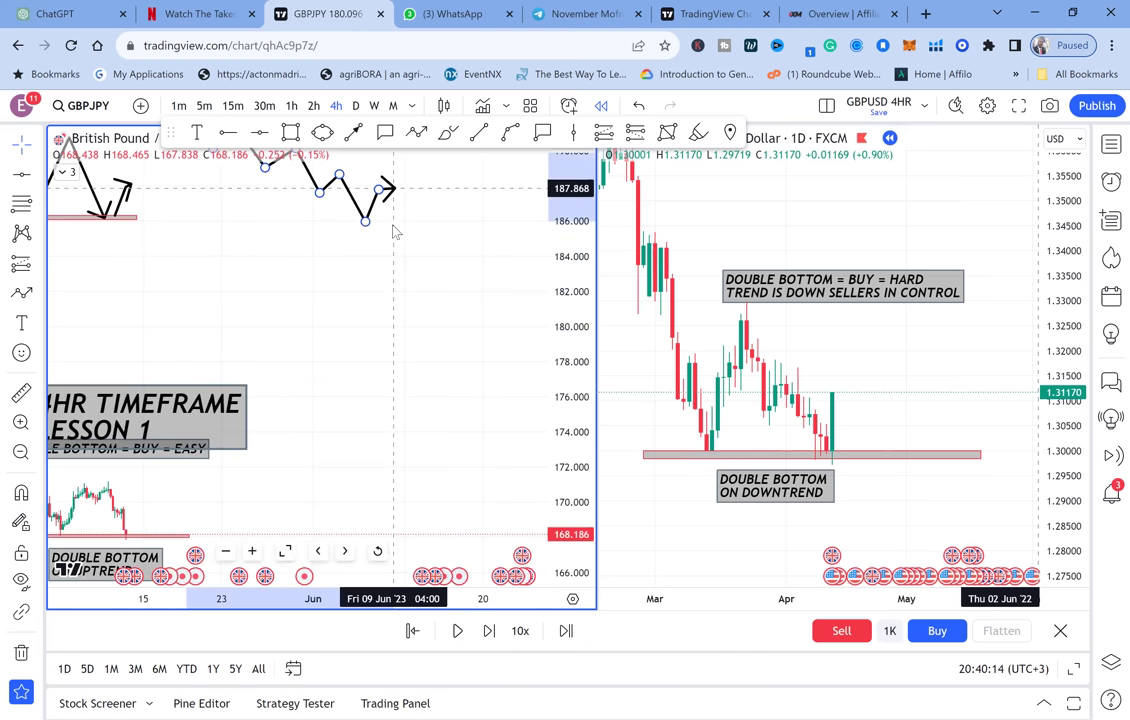
drag(393, 235, 477, 378)
drag(579, 459, 567, 215)
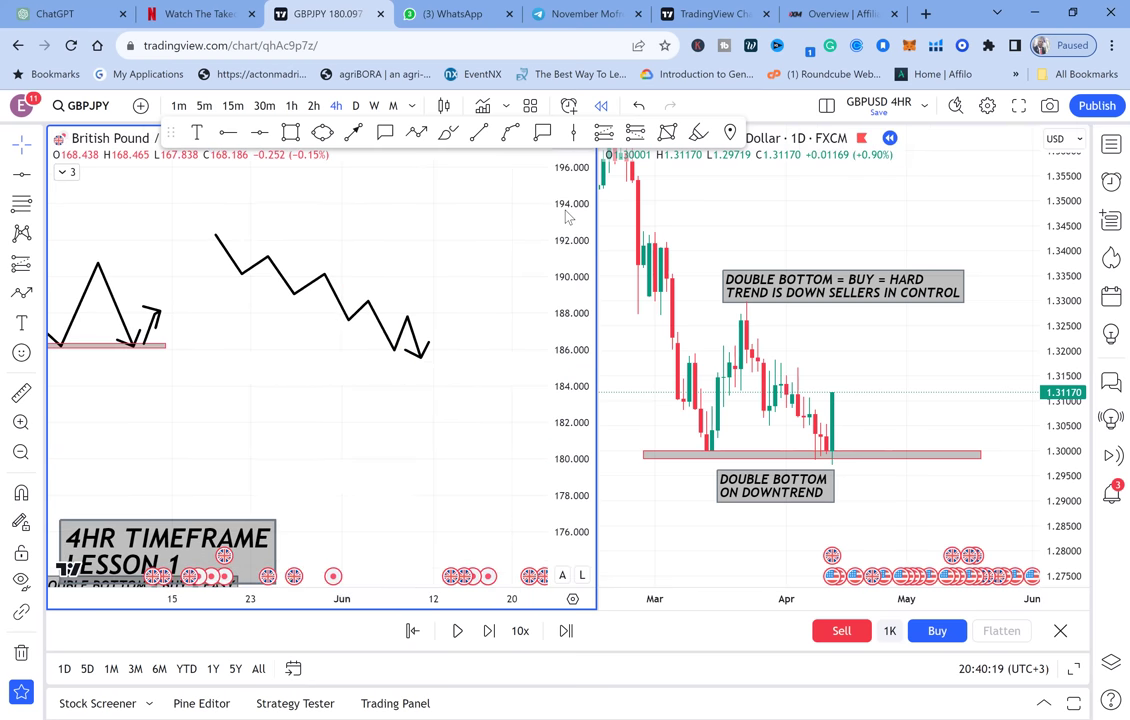
mouse_move(459, 308)
mouse_down()
mouse_move(505, 356)
mouse_move(461, 413)
mouse_move(481, 392)
mouse_up()
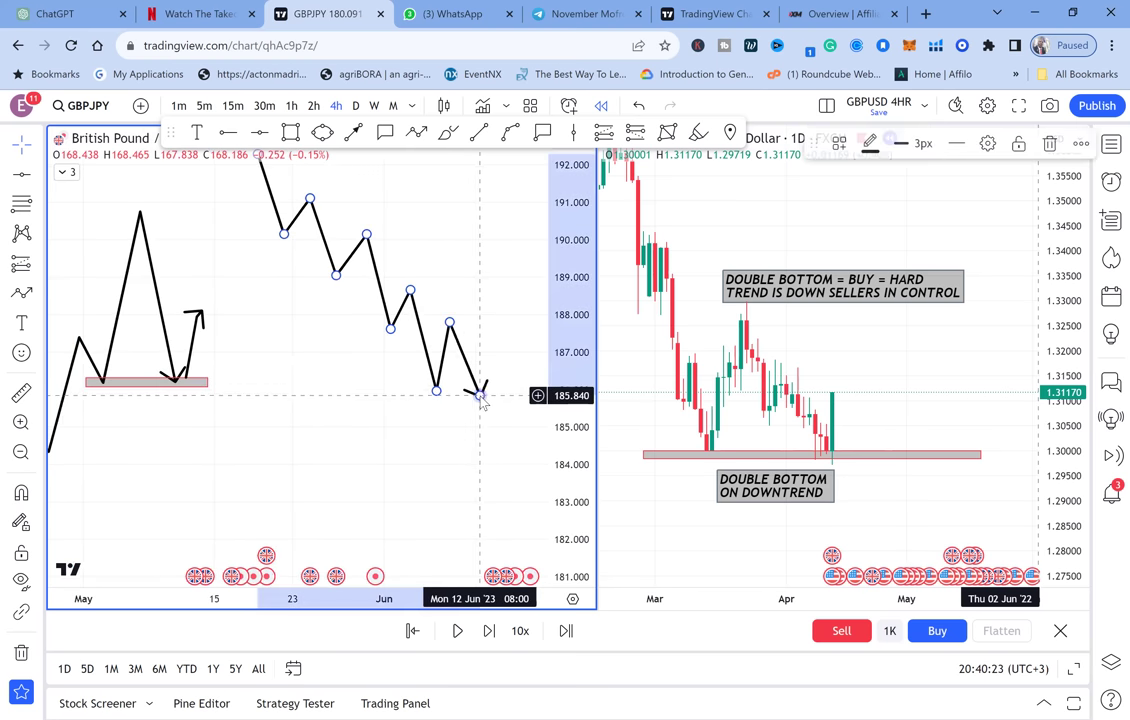
click(473, 292)
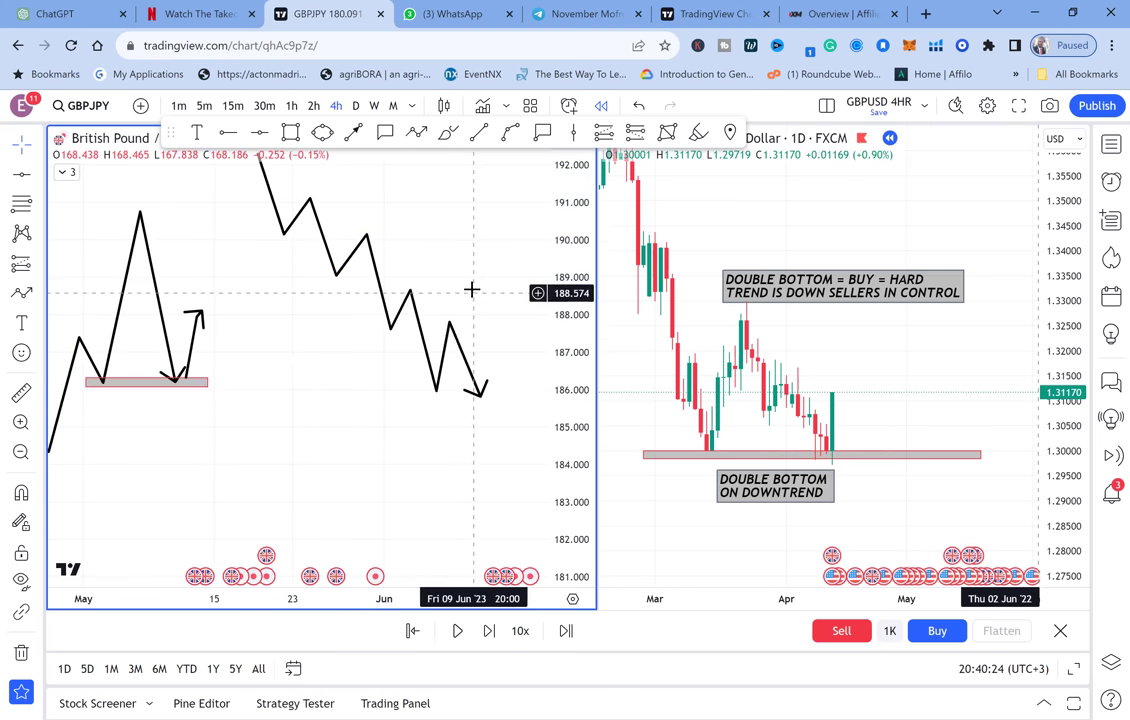
Step: Draw a thin support rectangle across the downtrend sketch's two matching lows, spanning about 2 June to 15 June 2023
click(290, 132)
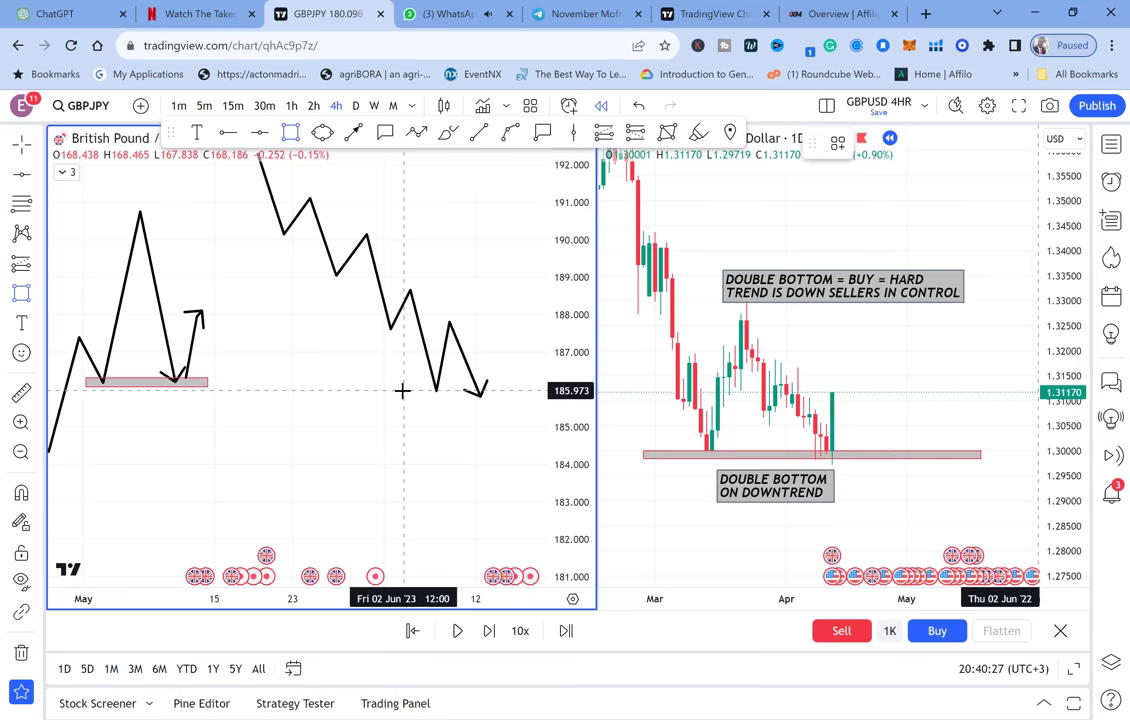
click(401, 382)
click(518, 395)
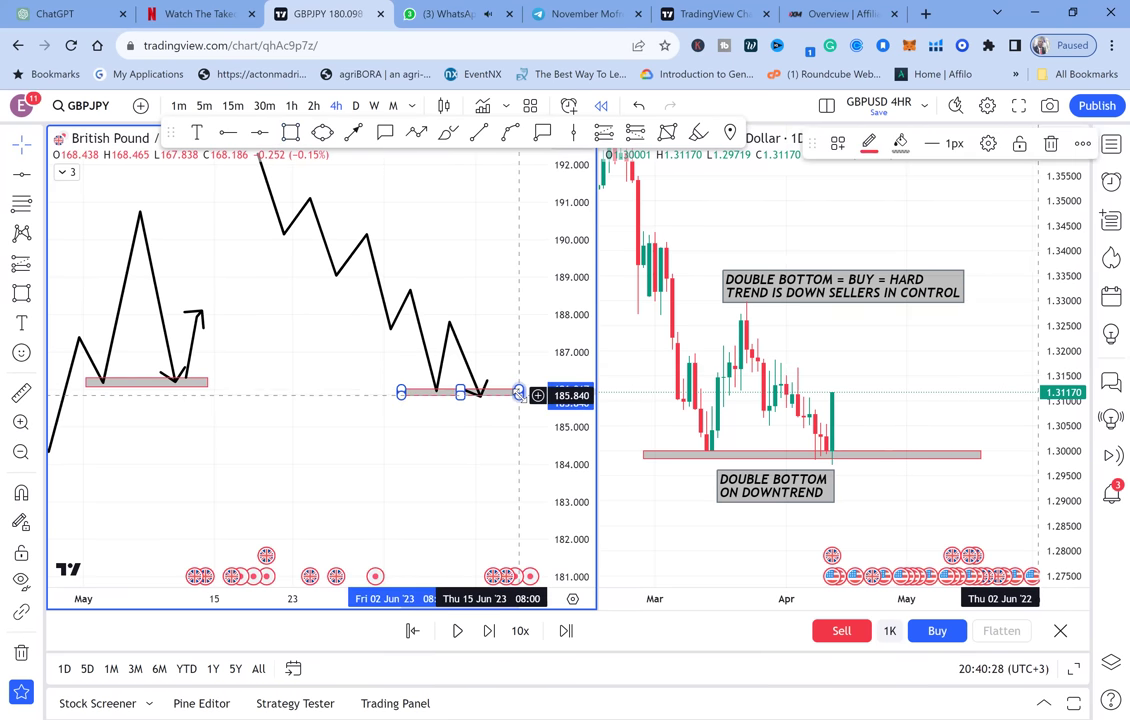
click(458, 432)
Step: Compare the double-bottom lows and support zones of the uptrend and downtrend sketches
drag(568, 477, 540, 357)
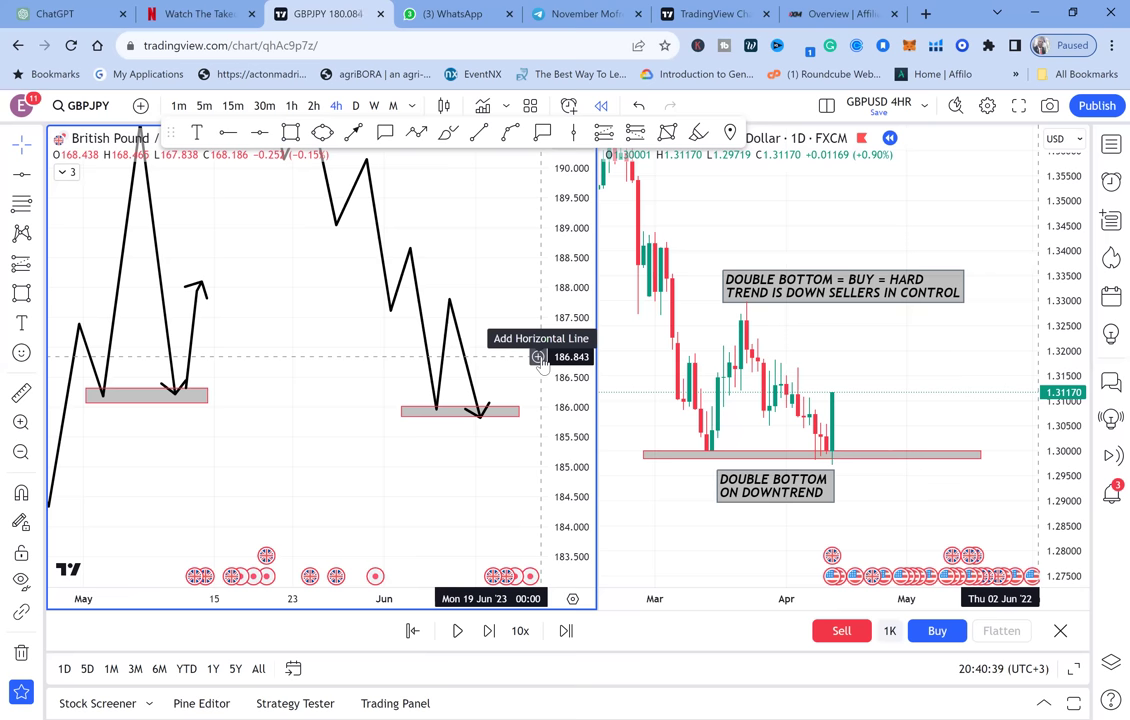
drag(566, 242, 574, 445)
drag(295, 437, 326, 437)
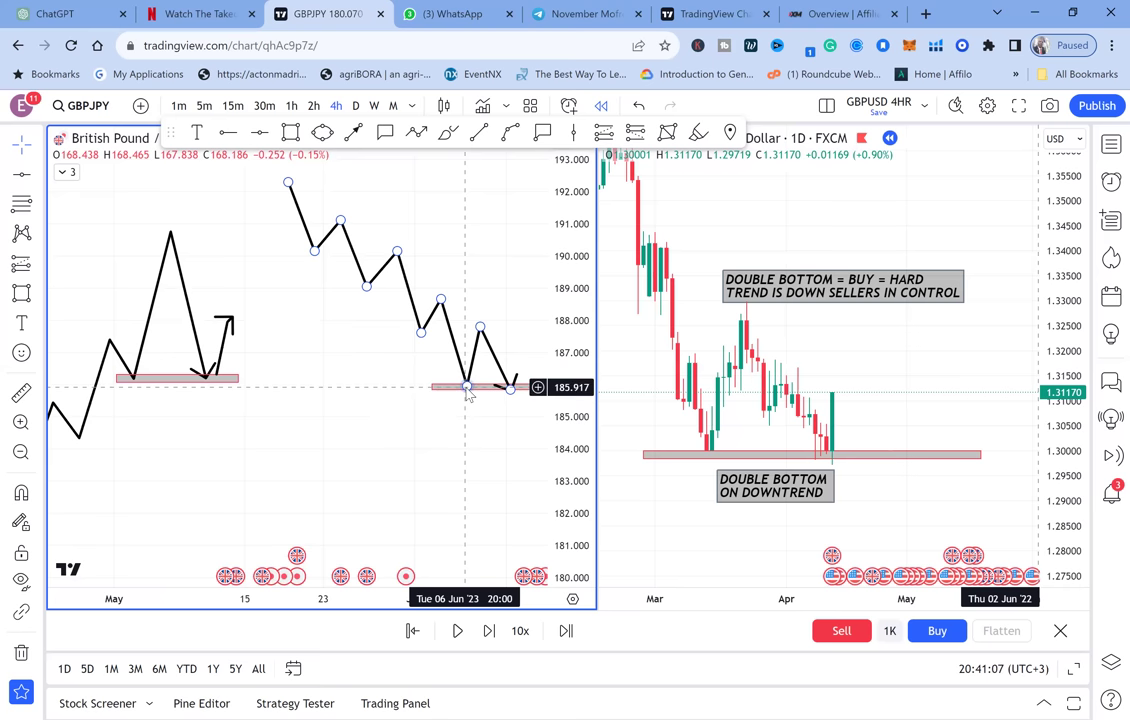
drag(420, 405, 452, 411)
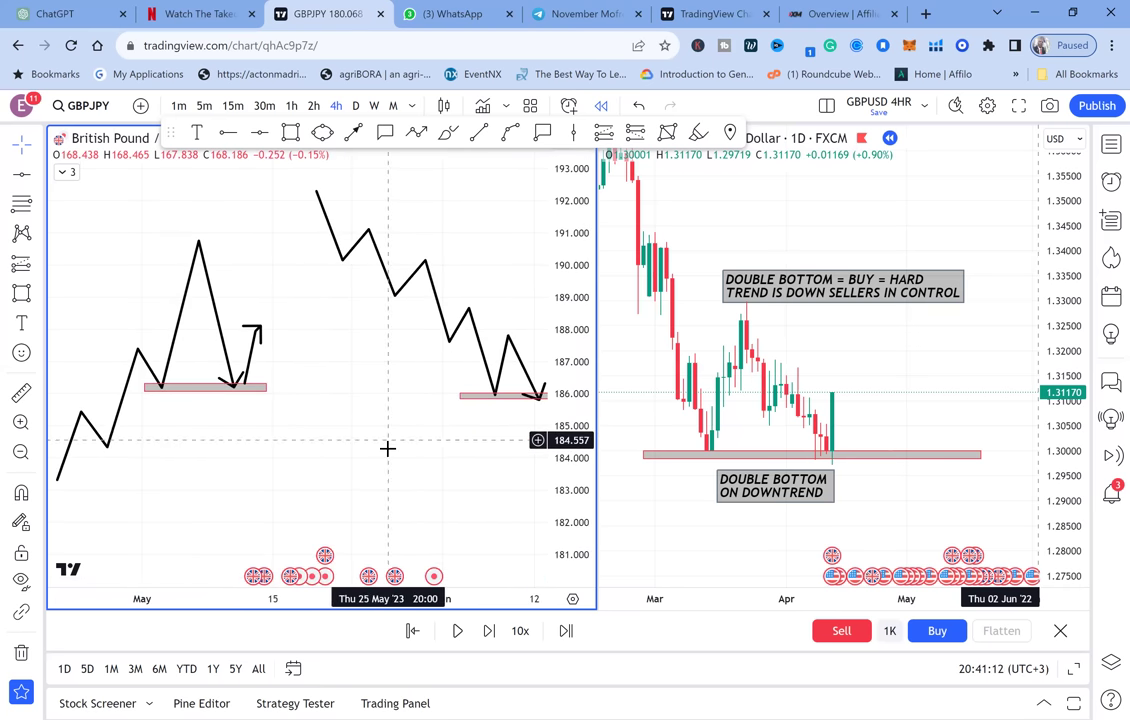
Step: Draw an ellipse around the late-March 2023 swing low at the 158.243 line on the GBPJPY chart
drag(386, 446, 460, 125)
drag(446, 336, 494, 97)
drag(417, 393, 475, 270)
drag(574, 462, 572, 349)
drag(270, 474, 421, 334)
drag(360, 485, 392, 286)
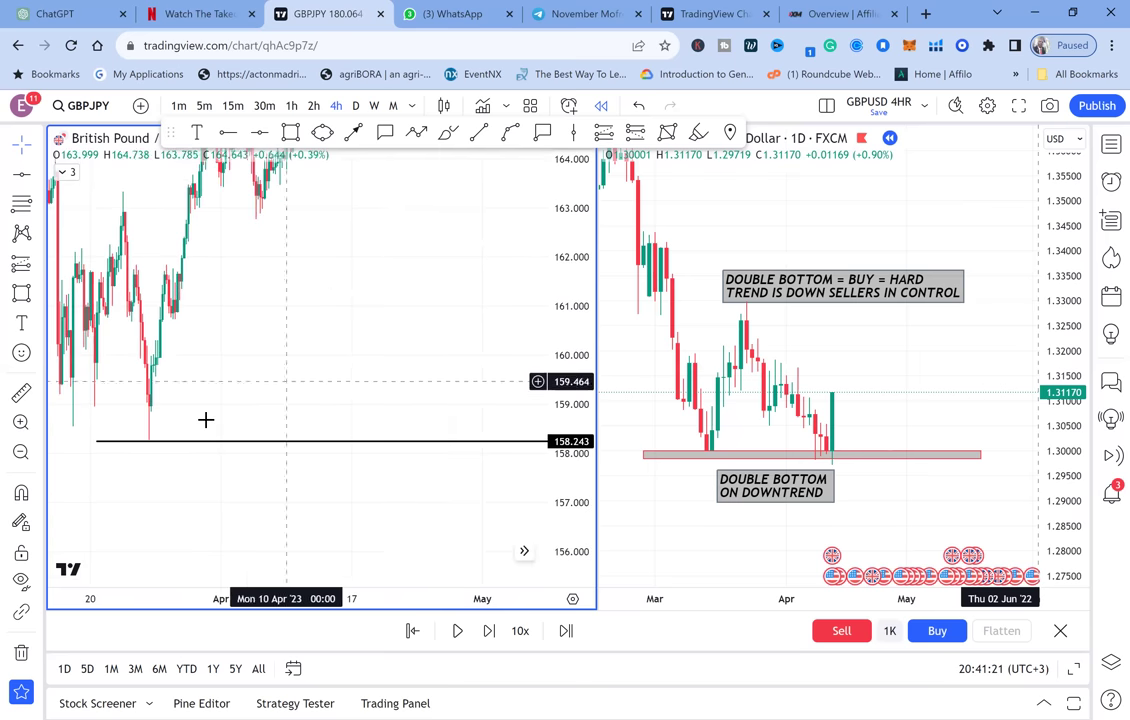
click(322, 132)
click(110, 451)
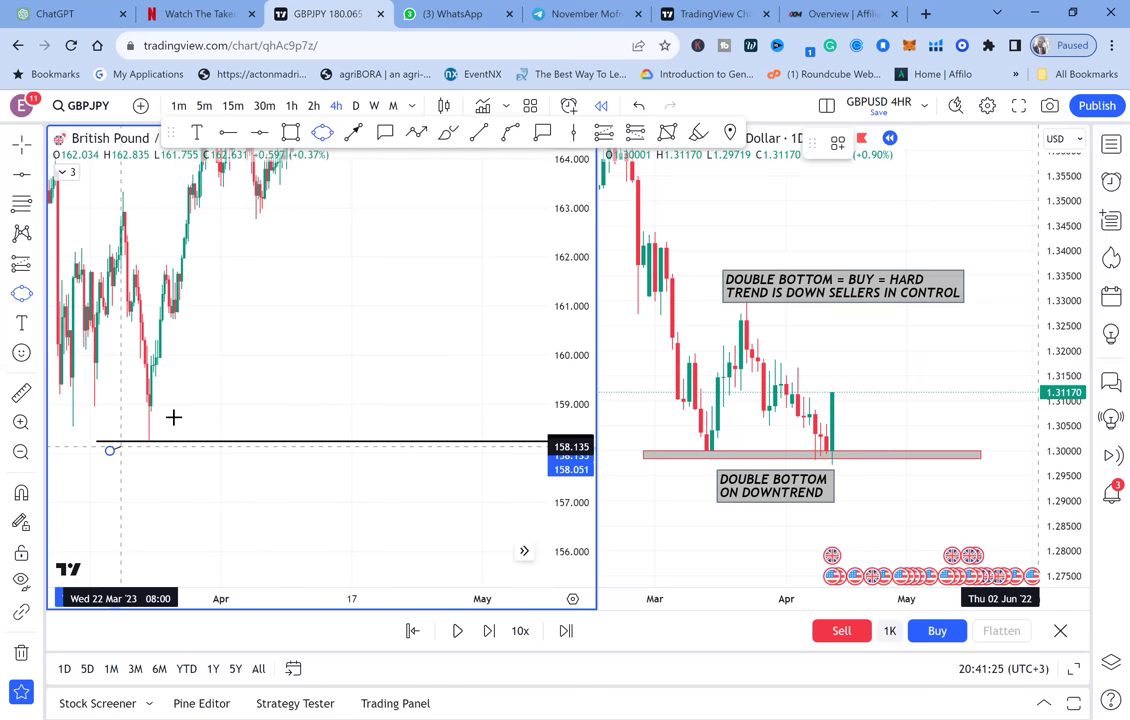
click(175, 416)
Step: Draw an upward arrow beside the second low of the GBPJPY double bottom, from about 168.09 to 168.92
drag(314, 288, 280, 461)
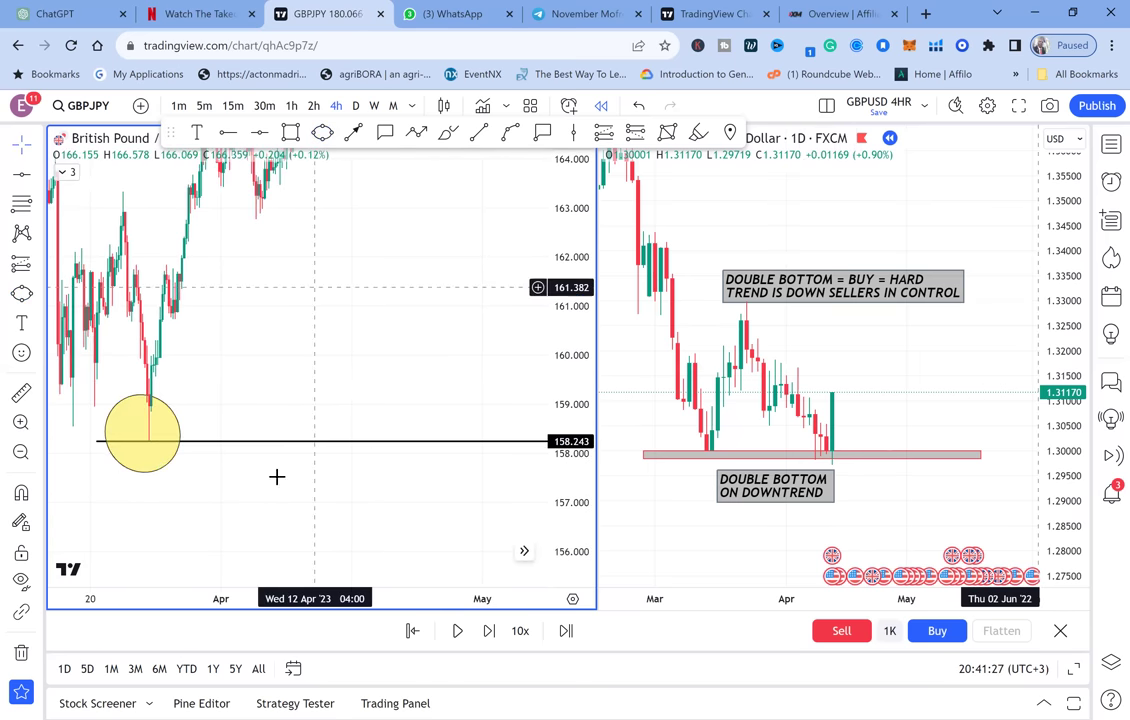
mouse_move(350, 323)
mouse_down()
mouse_move(245, 409)
mouse_move(216, 496)
mouse_up()
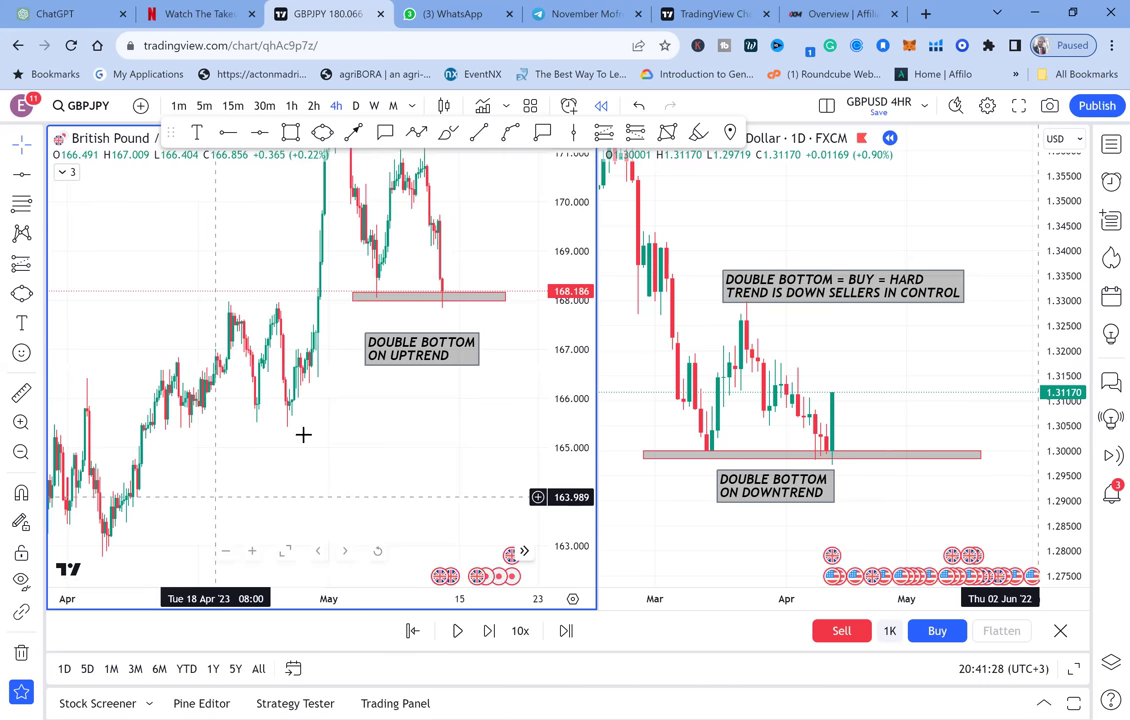
scroll(210, 495, right, 2)
scroll(340, 375, right, 1)
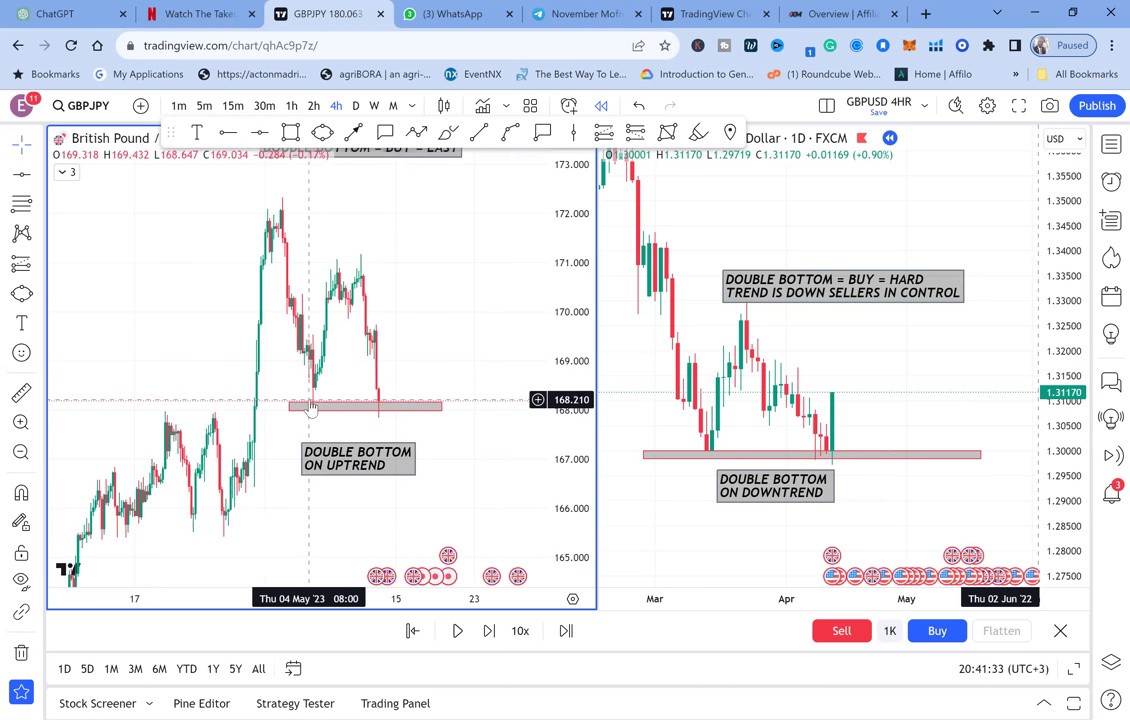
scroll(345, 365, right, 1)
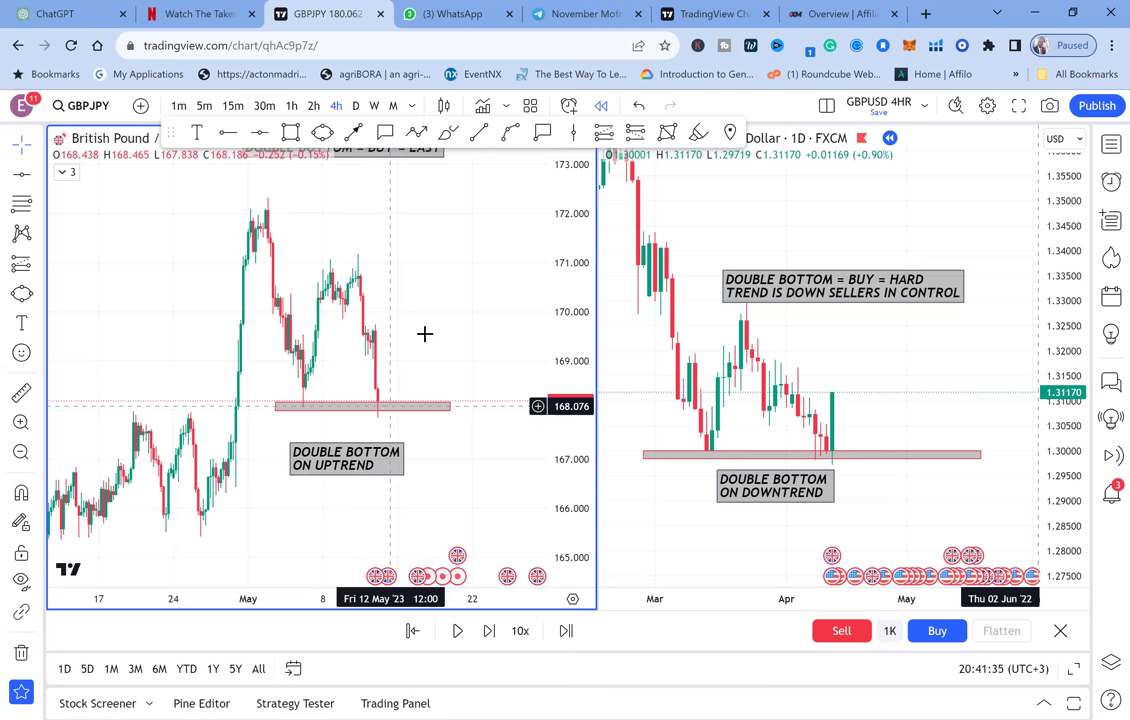
scroll(398, 404, right, 2)
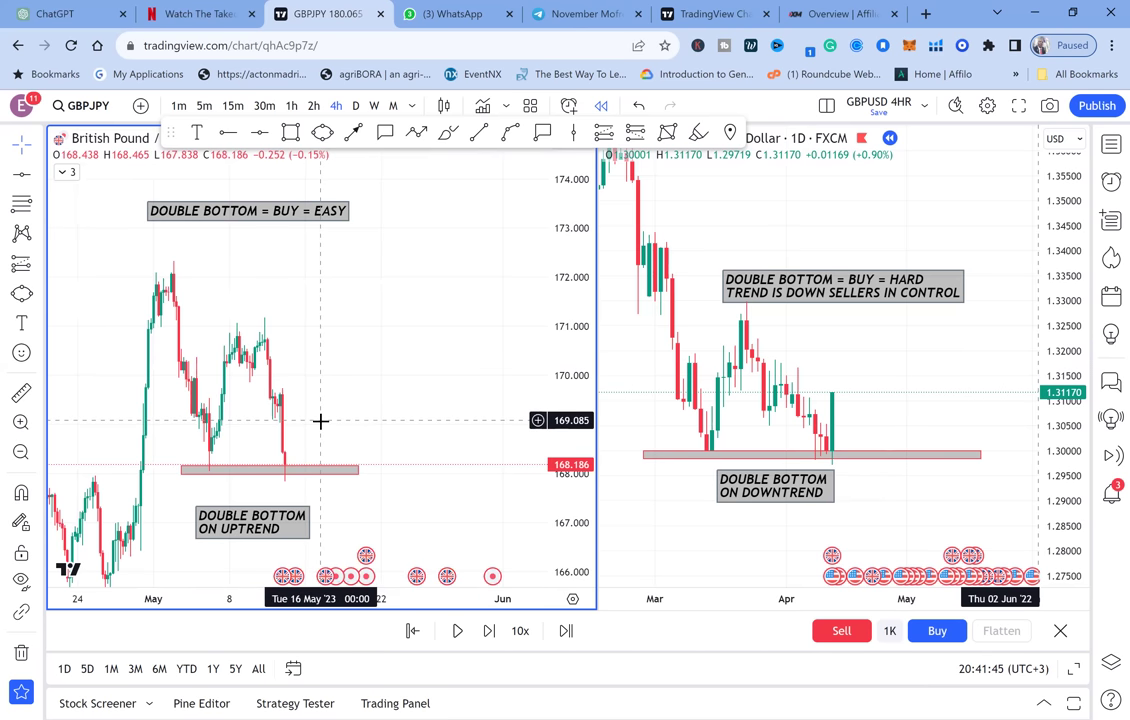
click(353, 132)
click(300, 469)
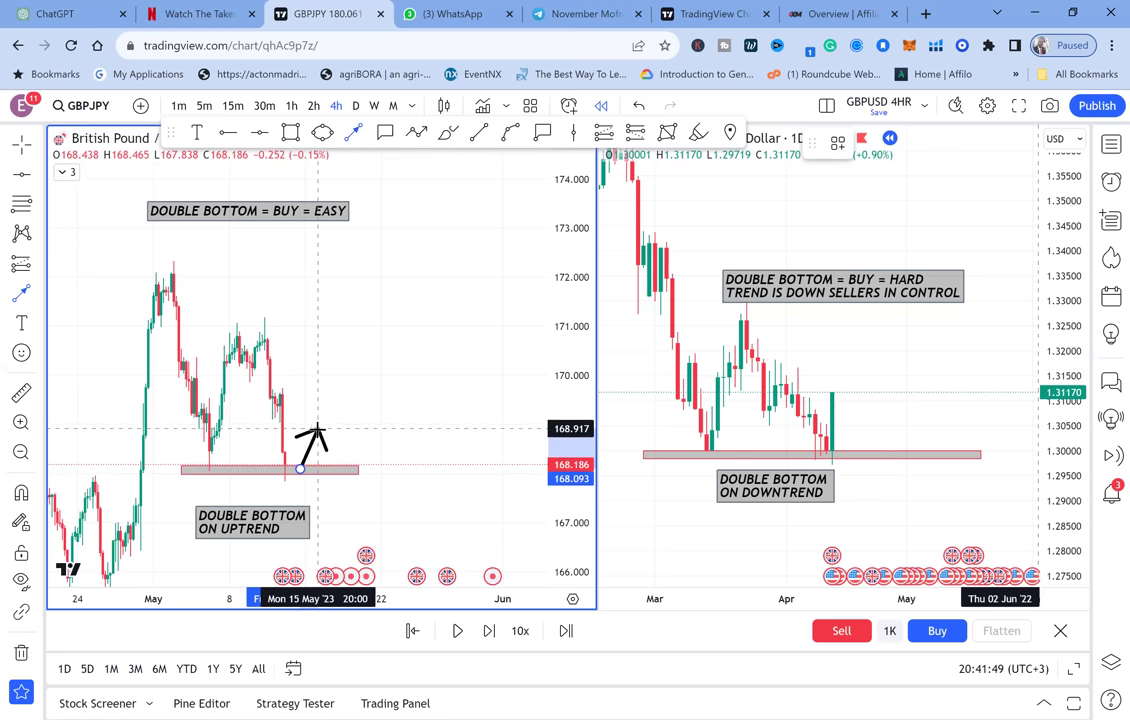
click(316, 431)
double_click(312, 442)
key(Escape)
click(370, 394)
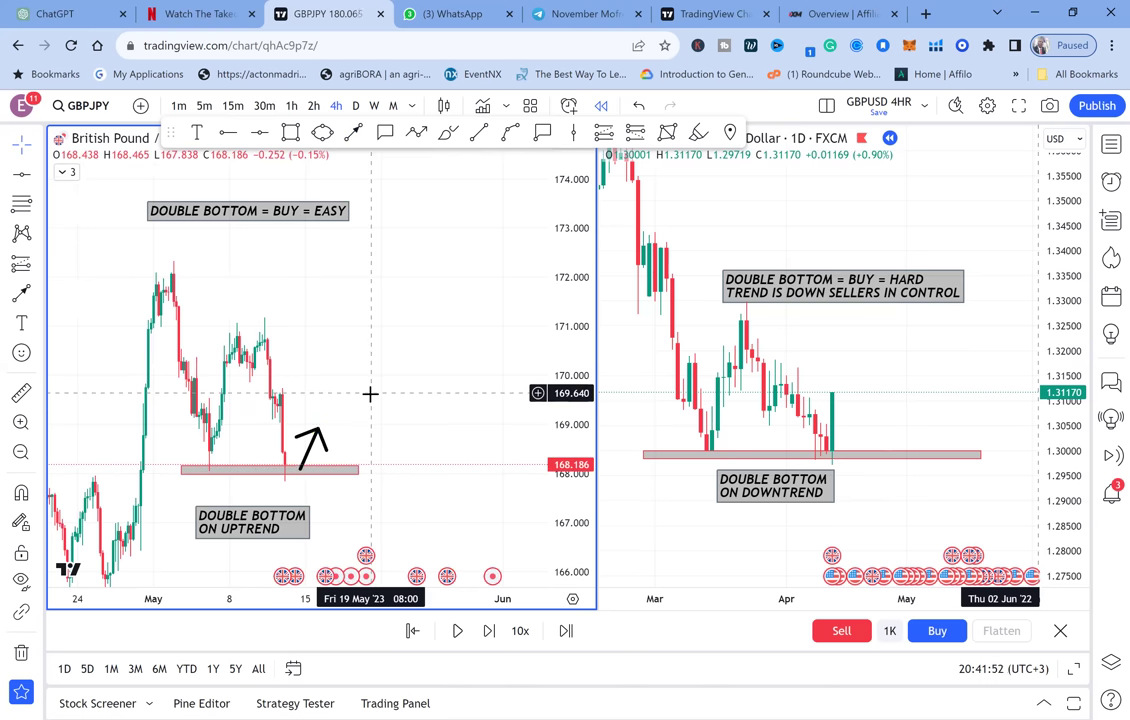
Step: Draw an ellipse around the January 2022 swing high at the 1.37521 line on the GBPUSD chart
click(835, 352)
drag(857, 371, 943, 303)
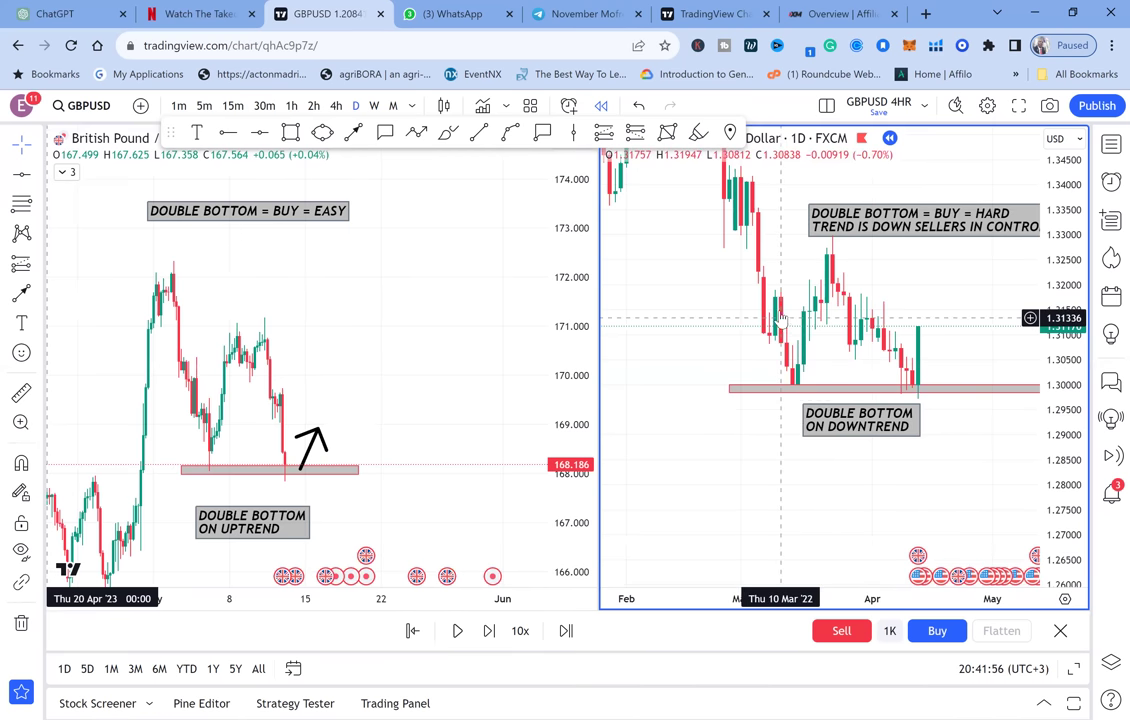
drag(774, 296, 835, 434)
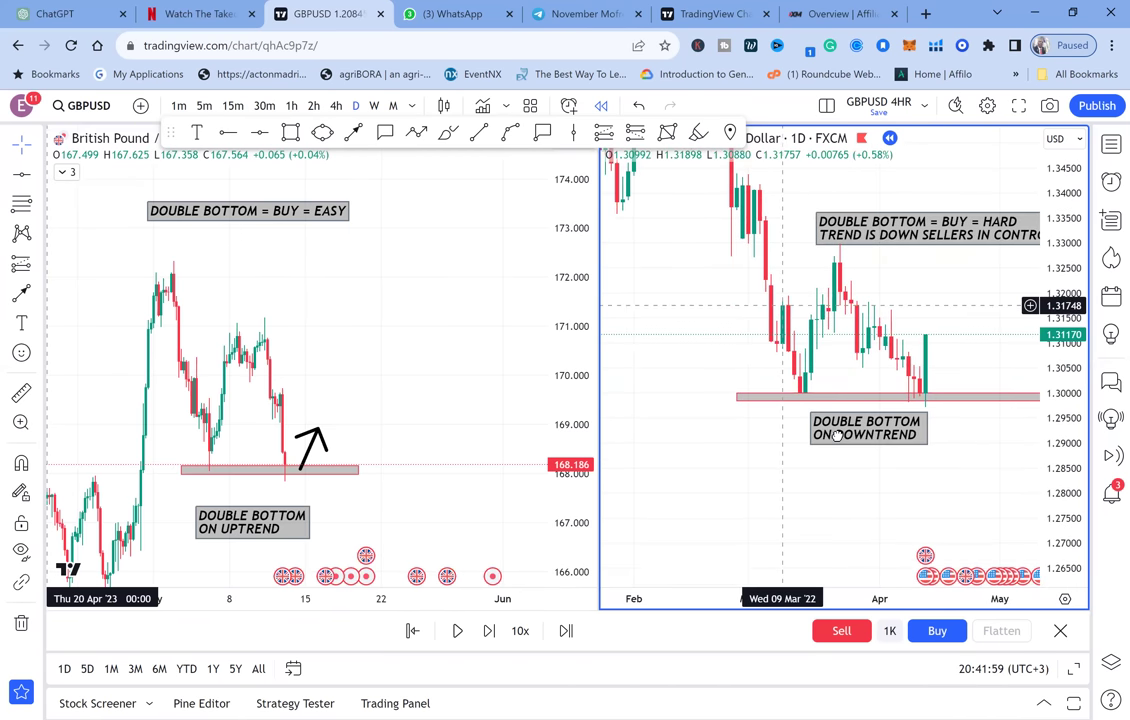
drag(823, 365, 854, 369)
drag(853, 283, 851, 350)
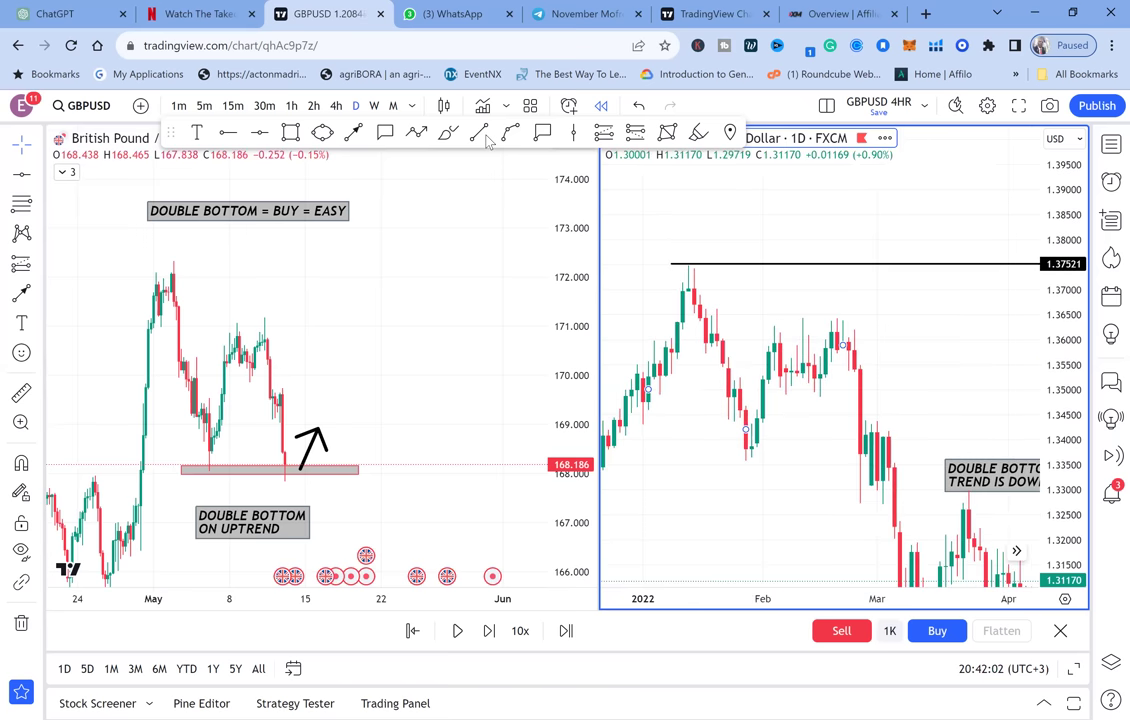
click(322, 133)
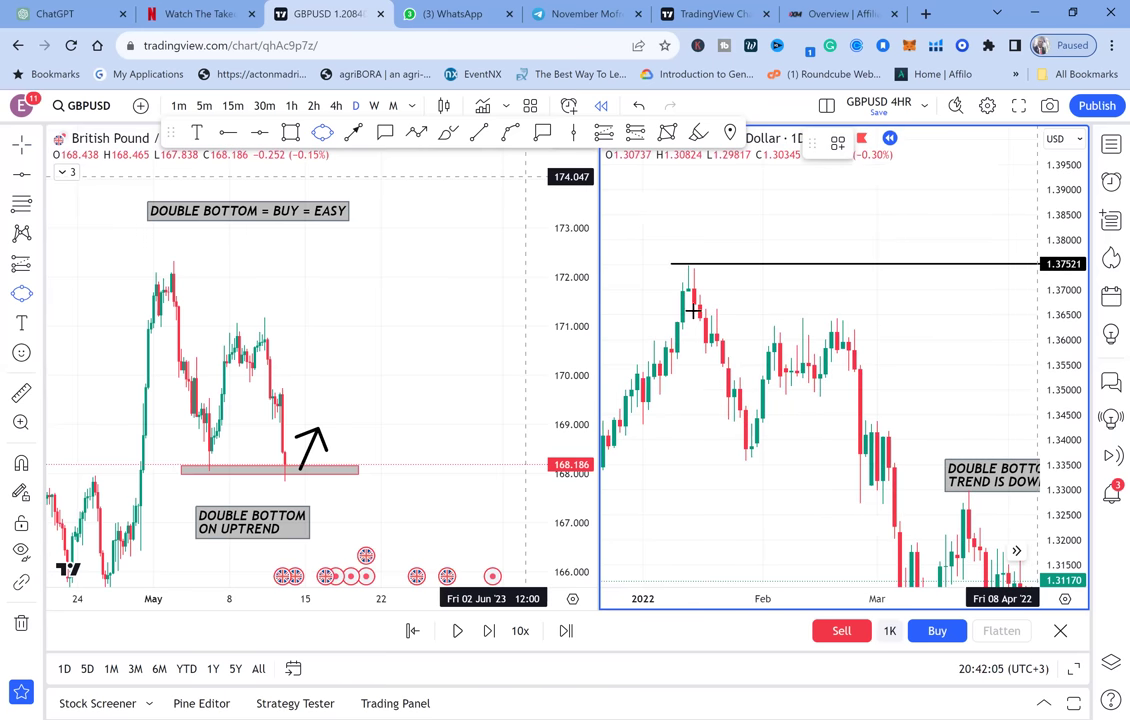
click(659, 293)
click(736, 271)
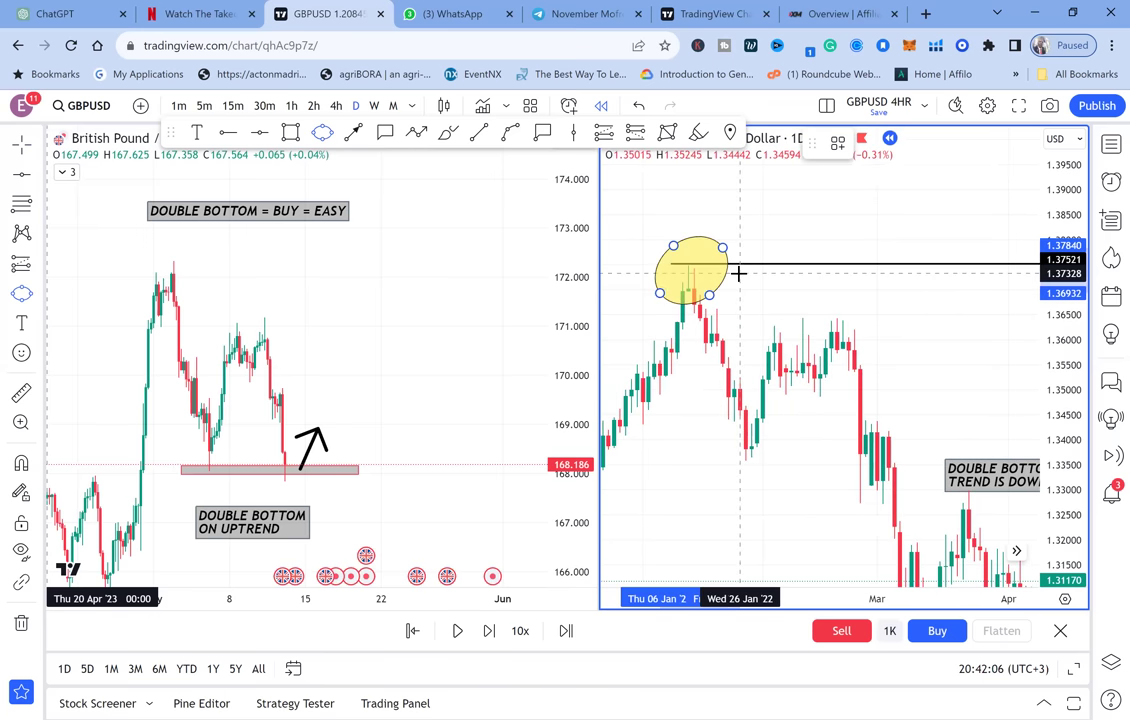
click(635, 263)
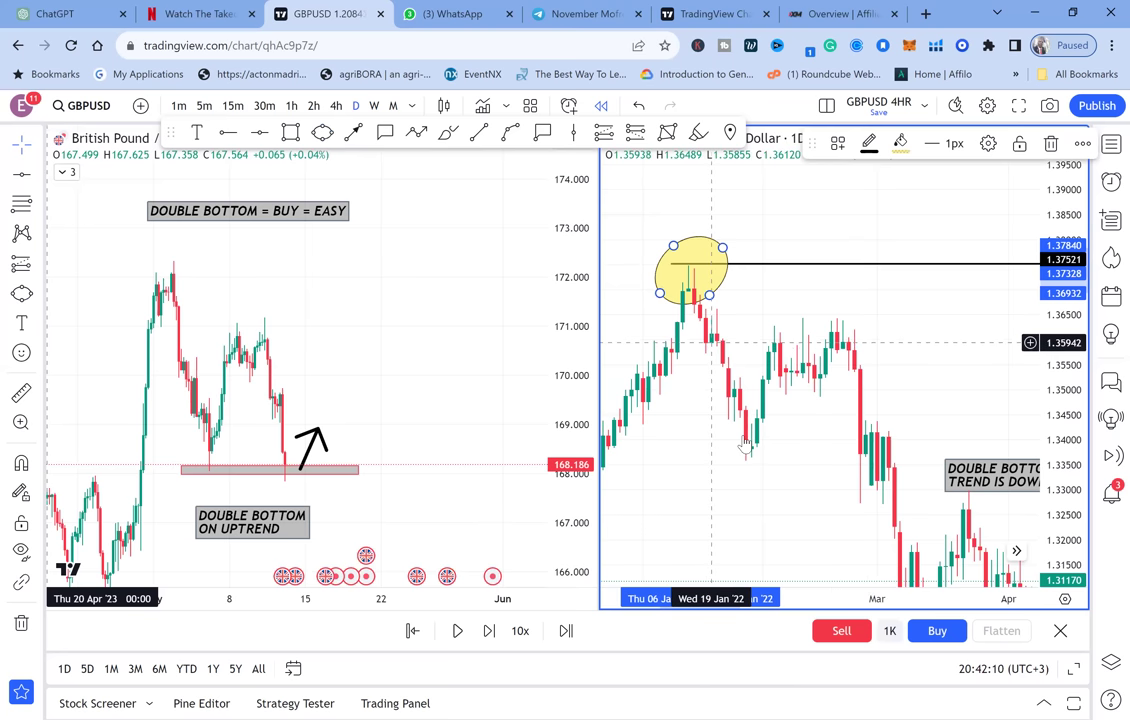
Step: Shift the grey support zone under the GBPUSD double bottom slightly earlier in time
drag(757, 450, 706, 358)
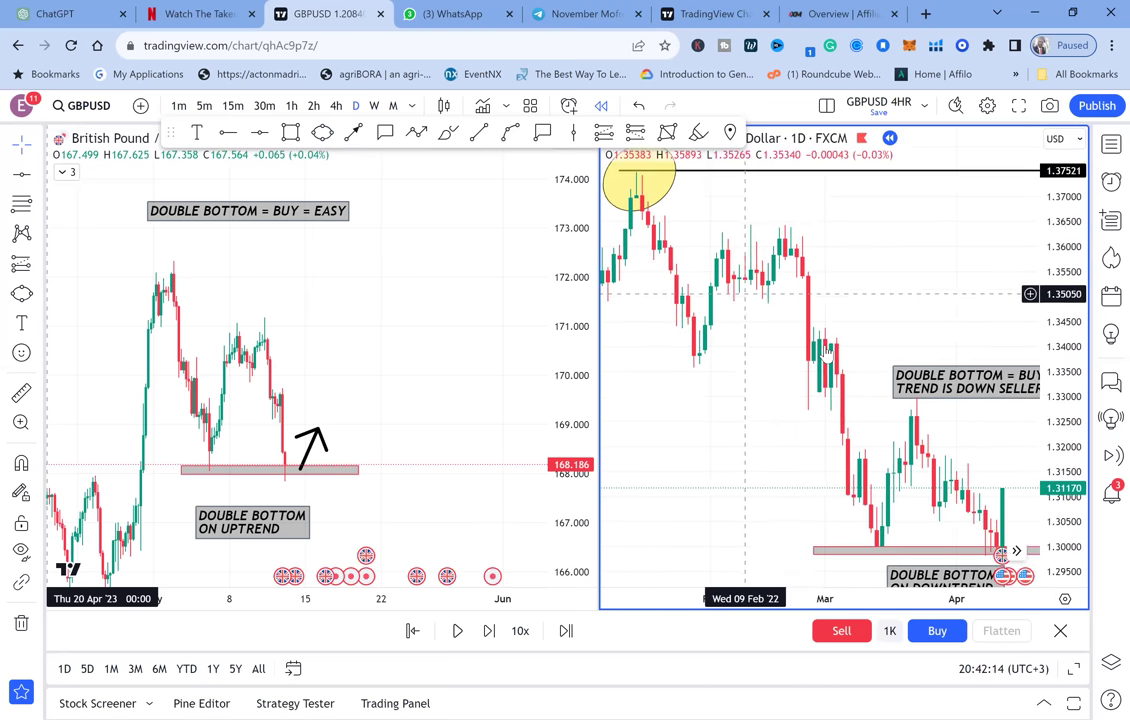
drag(851, 481, 776, 300)
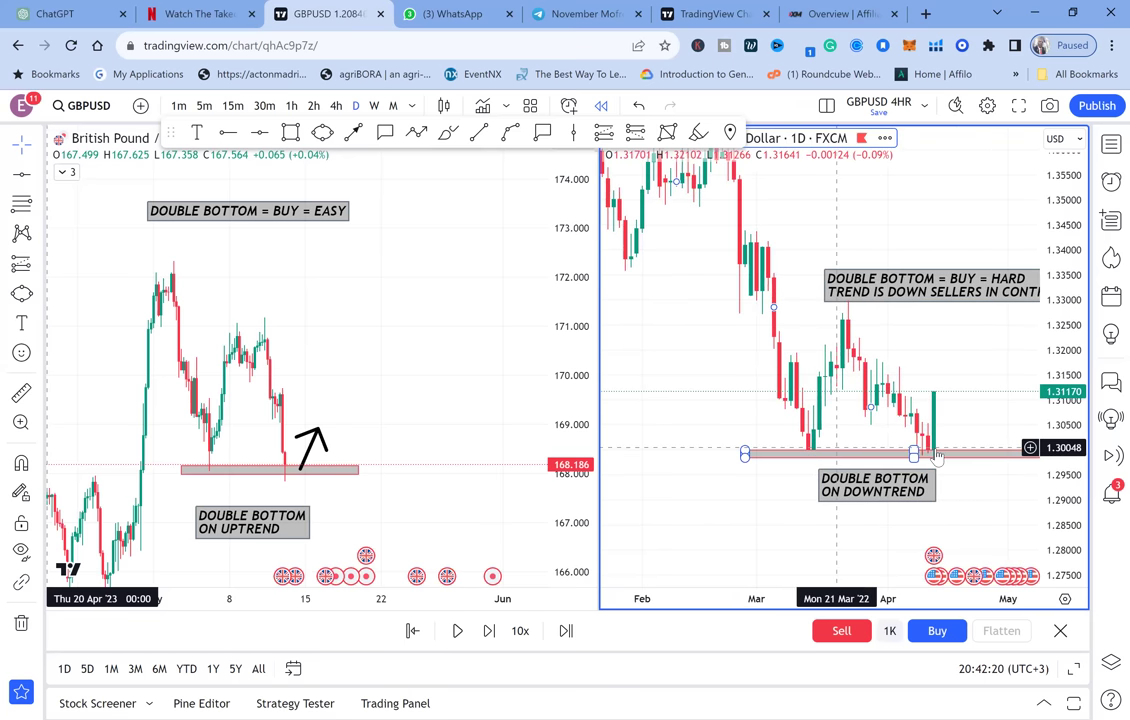
click(903, 458)
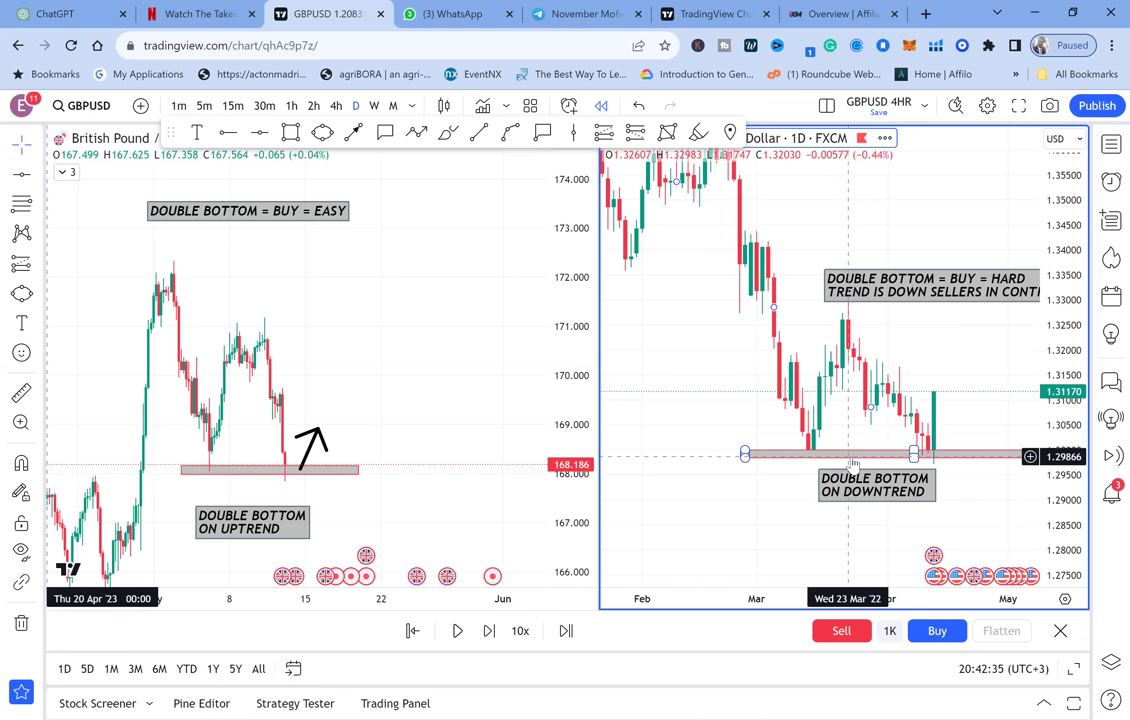
drag(853, 466, 830, 461)
Step: Examine the GBPUSD double bottom up close, including its support zone and the latest bullish candle
drag(952, 367, 817, 400)
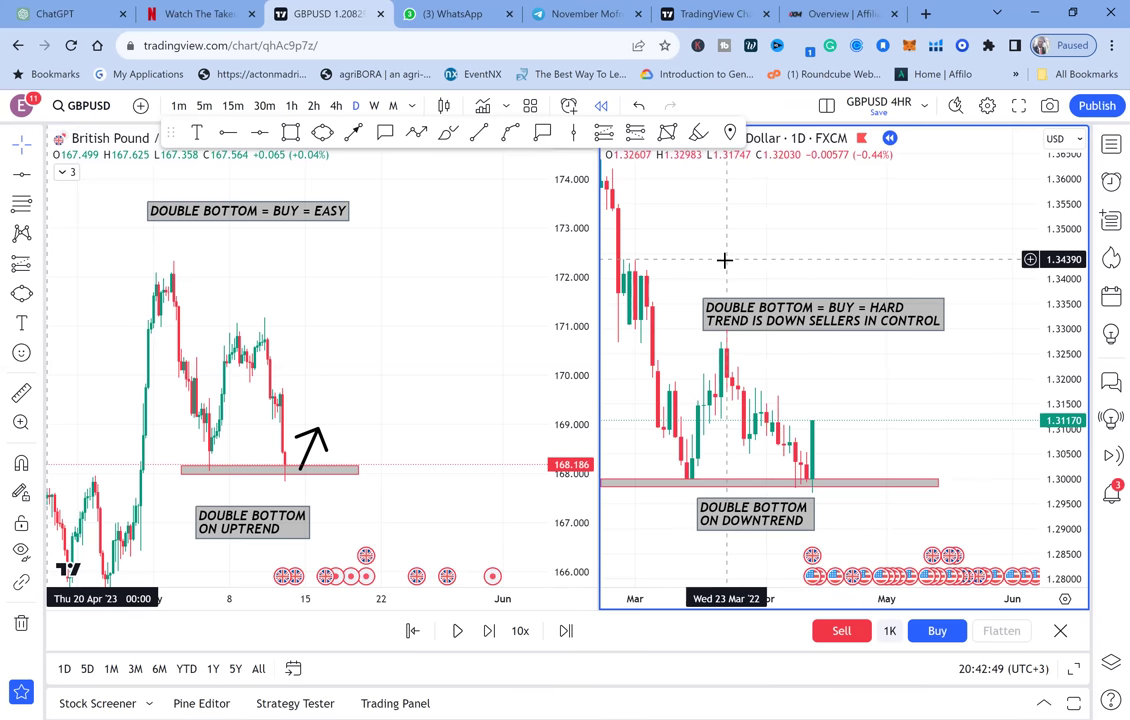
scroll(802, 278, up, 3)
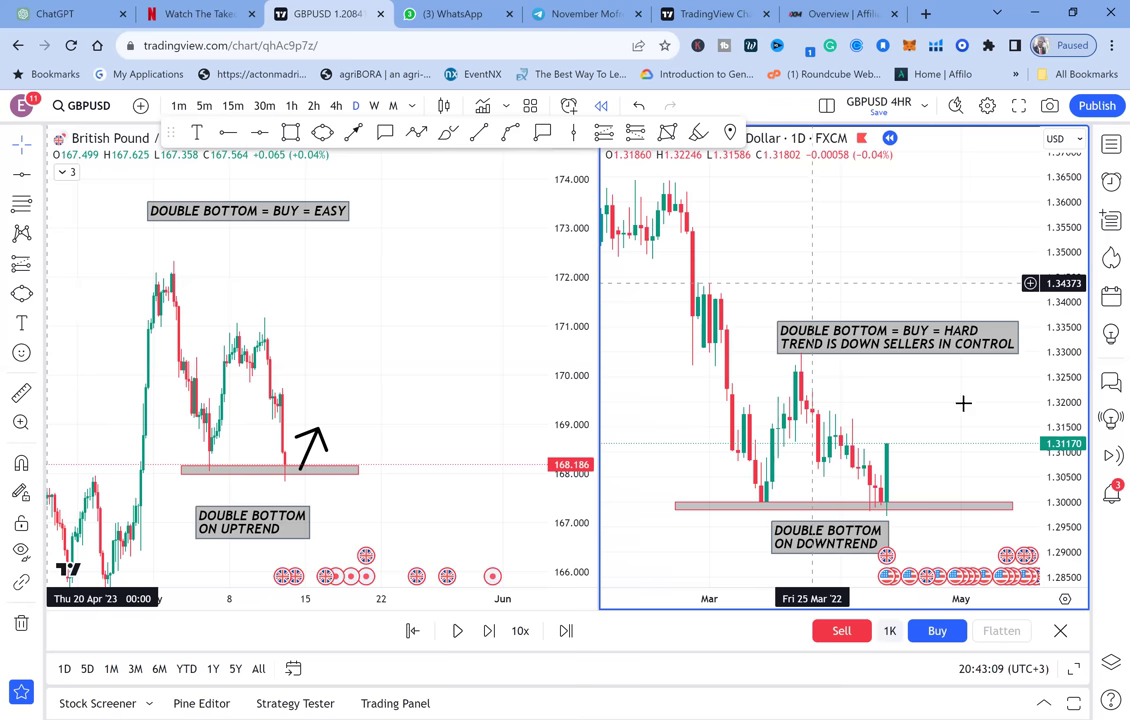
drag(946, 386, 898, 313)
scroll(898, 313, up, 2)
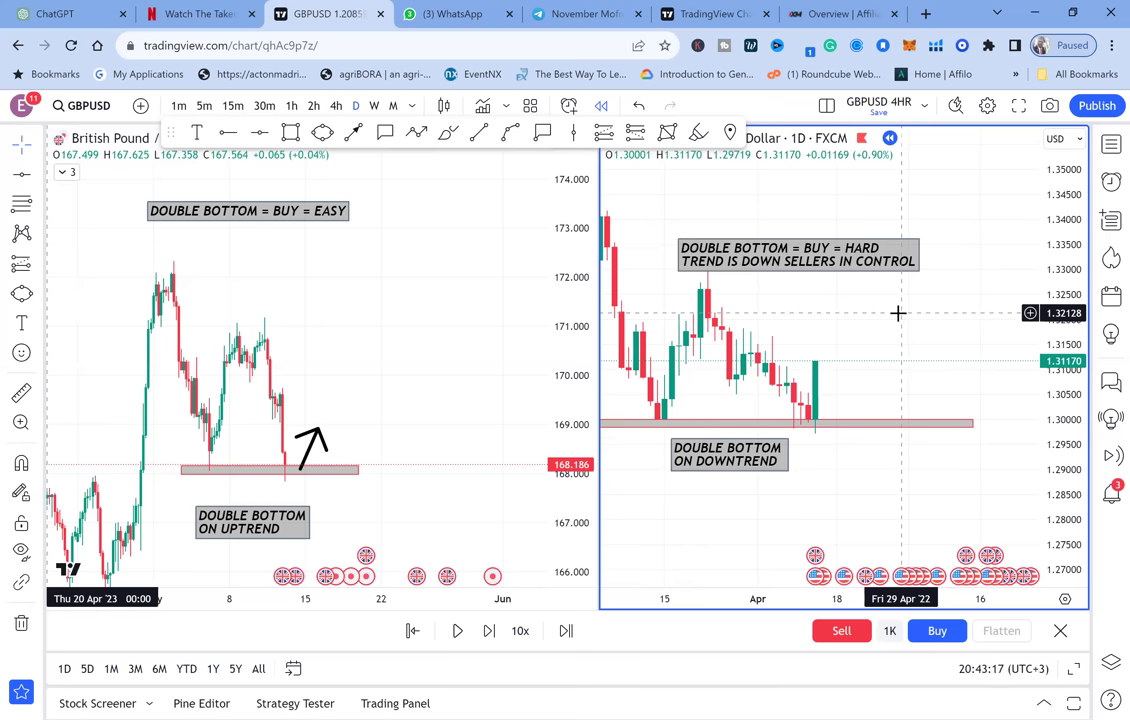
drag(772, 305, 853, 232)
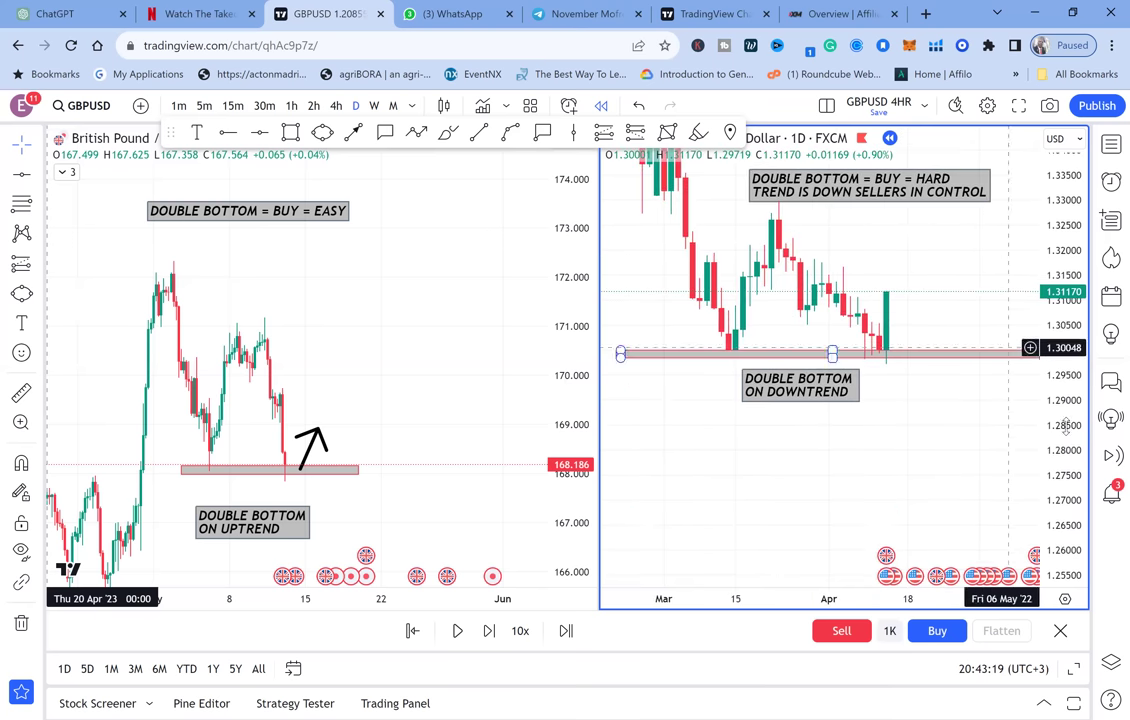
drag(1065, 434, 1062, 230)
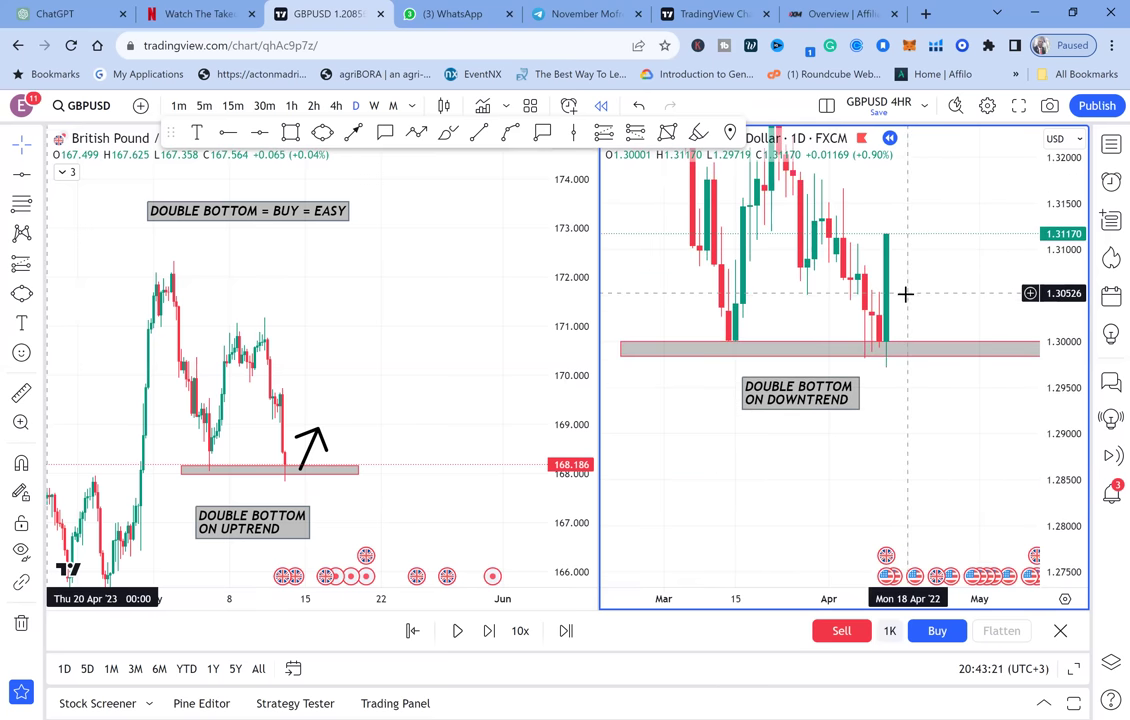
scroll(904, 310, up, 4)
drag(904, 313, 932, 390)
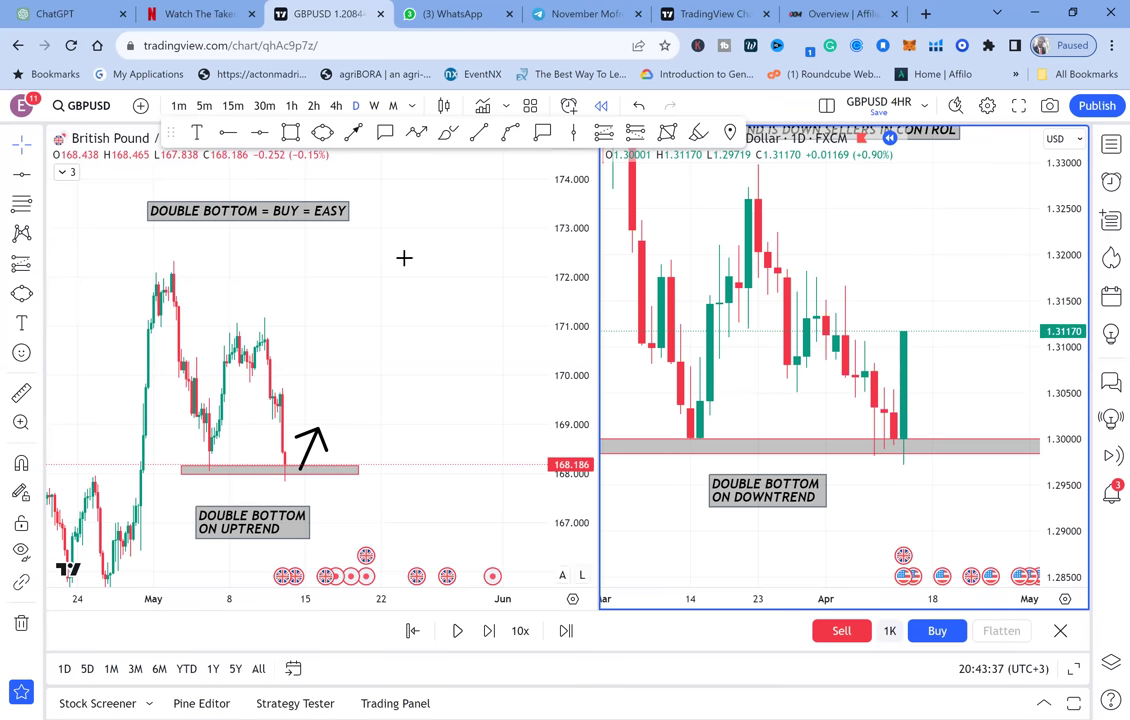
Step: Place a Long Position beside the latest GBPUSD candle with entry 1.31135, stop 1.30205 and target 1.32767
click(37, 264)
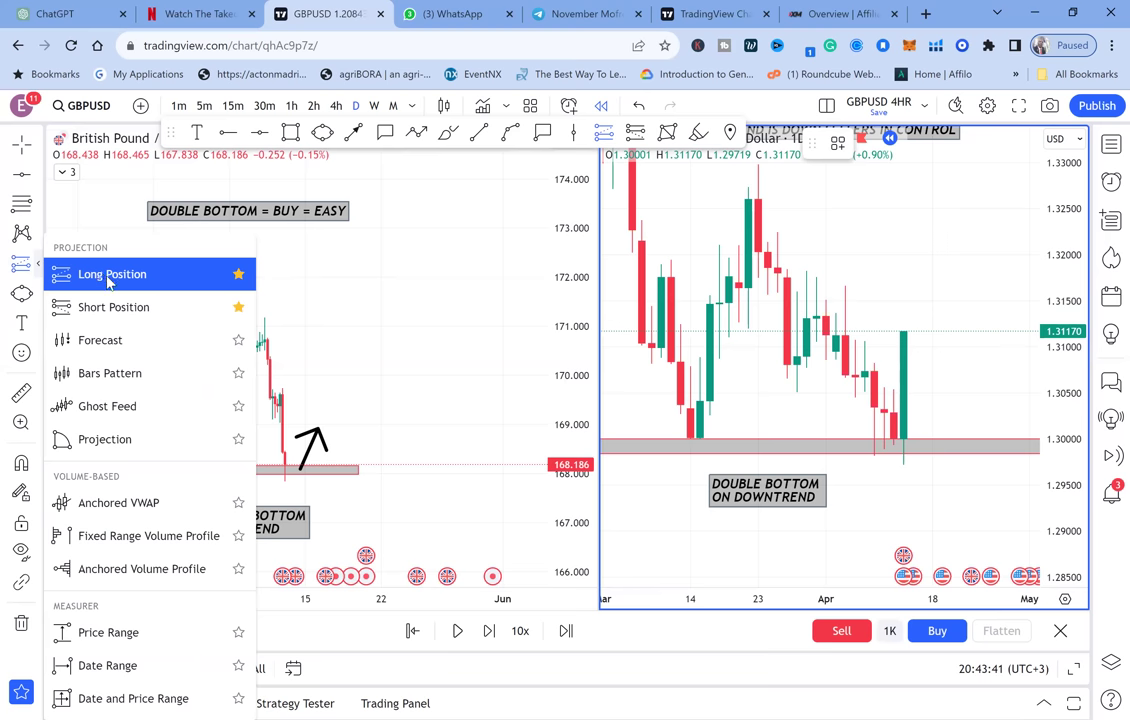
click(101, 276)
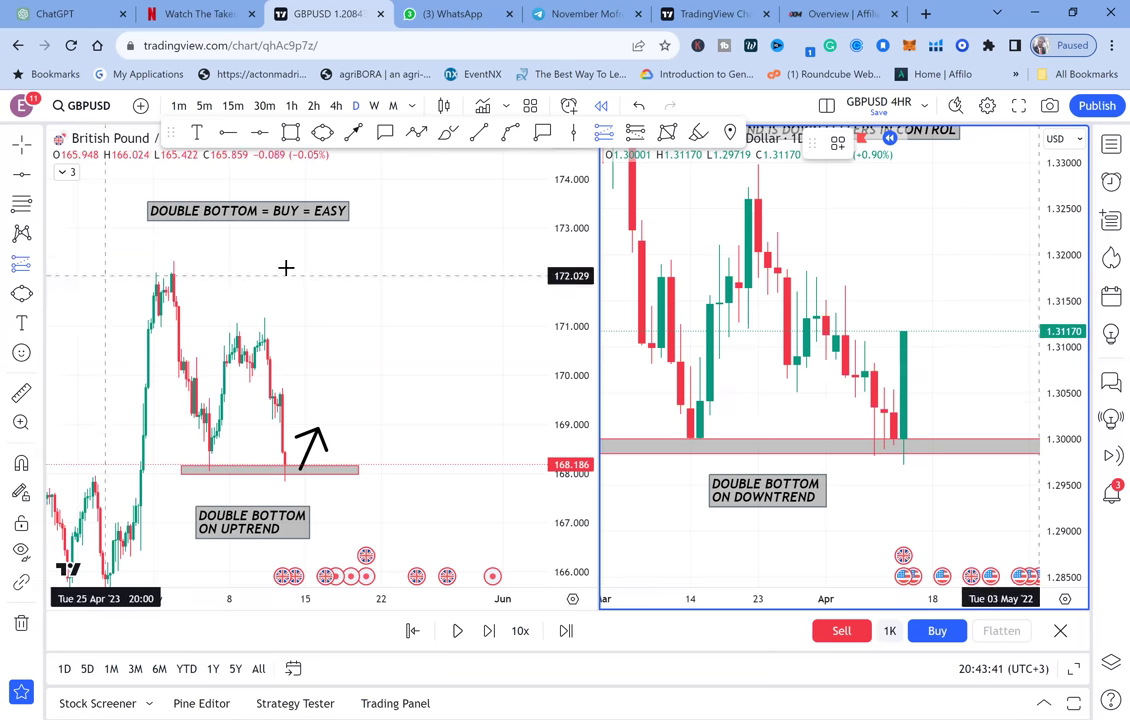
click(913, 333)
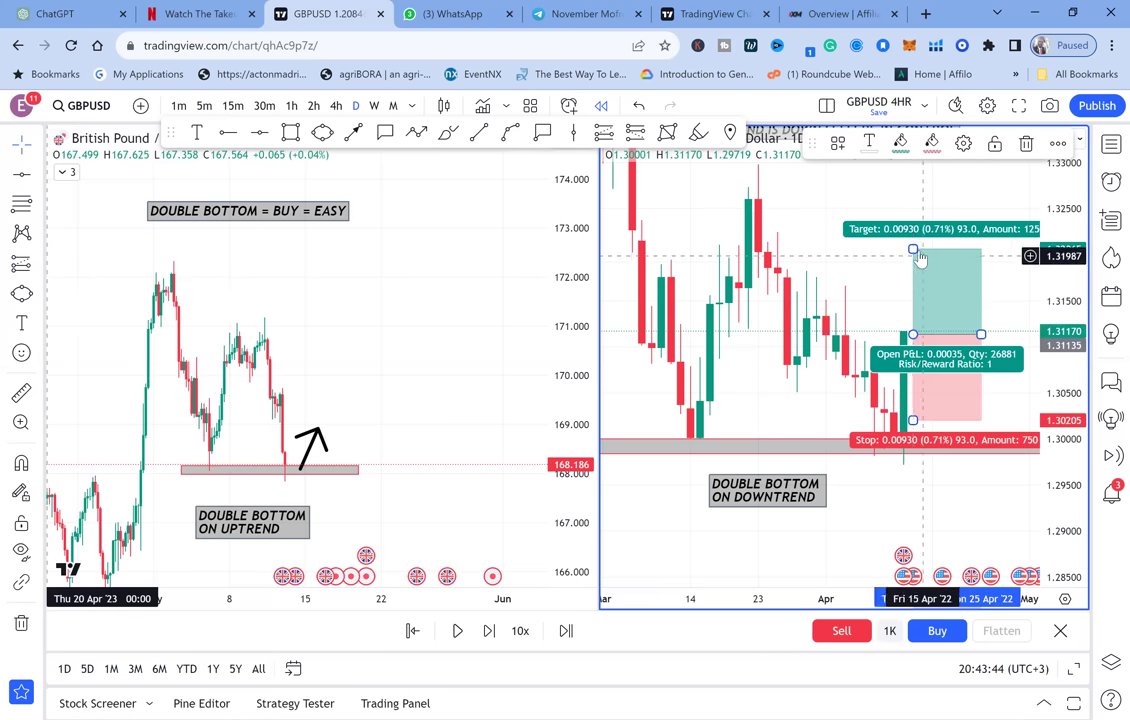
drag(913, 249, 913, 185)
click(819, 195)
Step: Draw a horizontal ray at the March 2022 swing high, 1.32982, and raise the long position's target to that level
drag(819, 195, 820, 297)
click(227, 132)
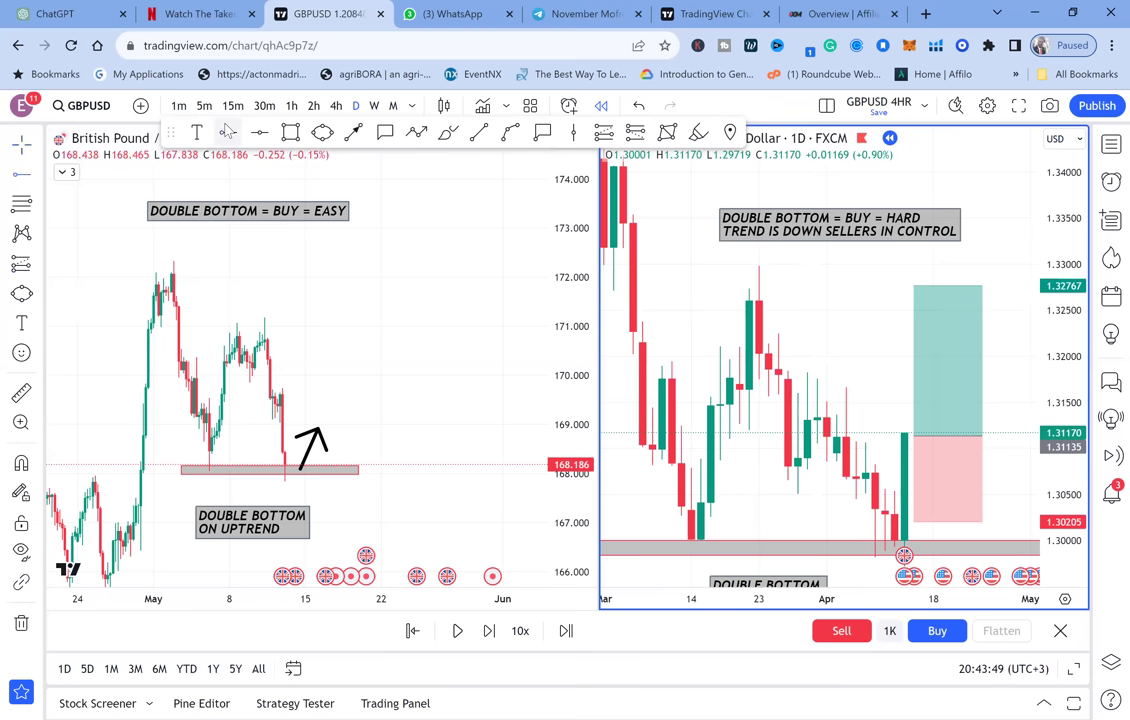
click(691, 266)
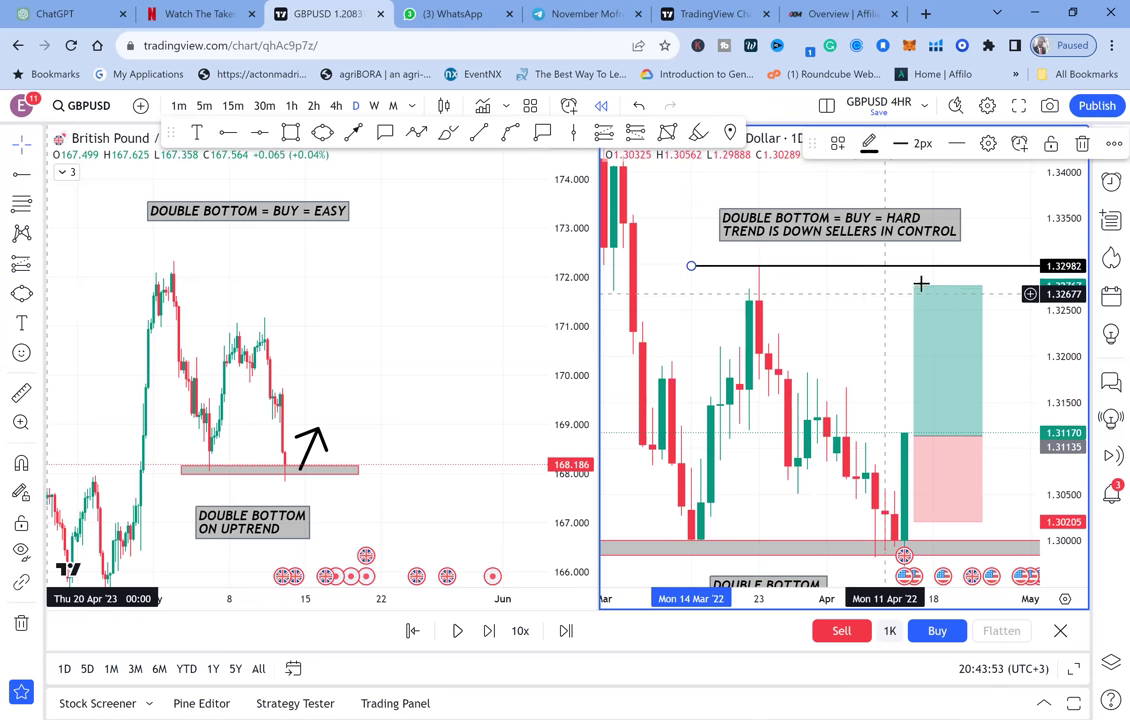
mouse_move(914, 286)
drag(897, 283, 897, 265)
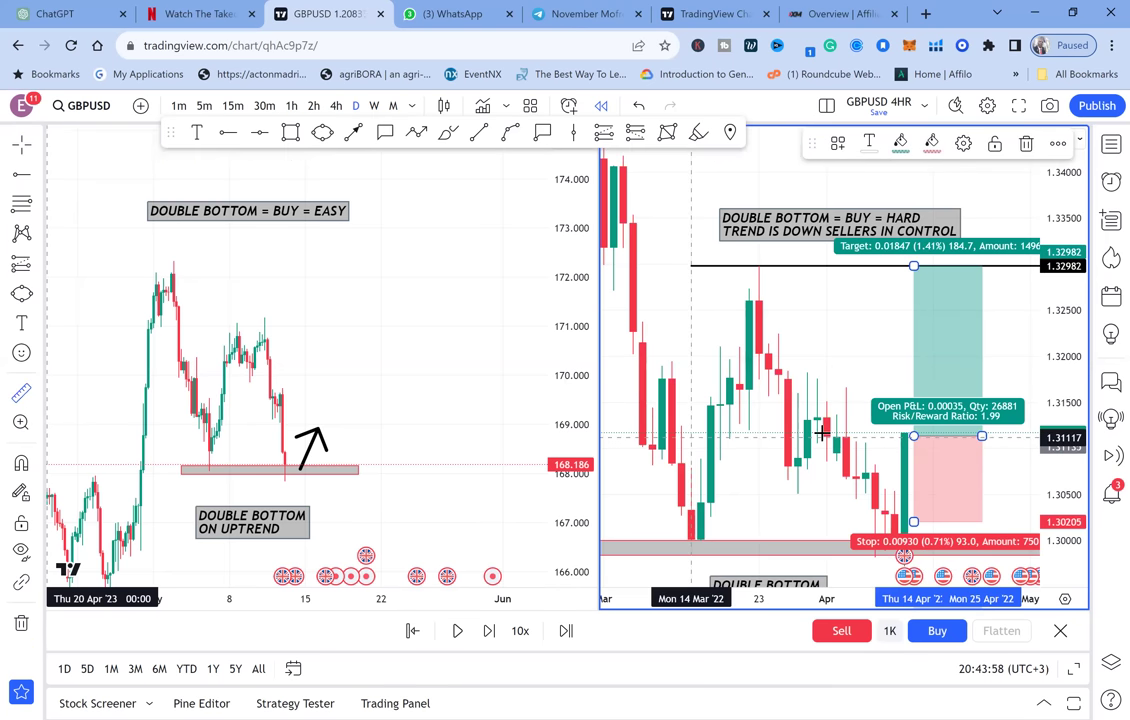
Step: Measure the price distance from the long position's entry level up to the swing-high line
click(888, 436)
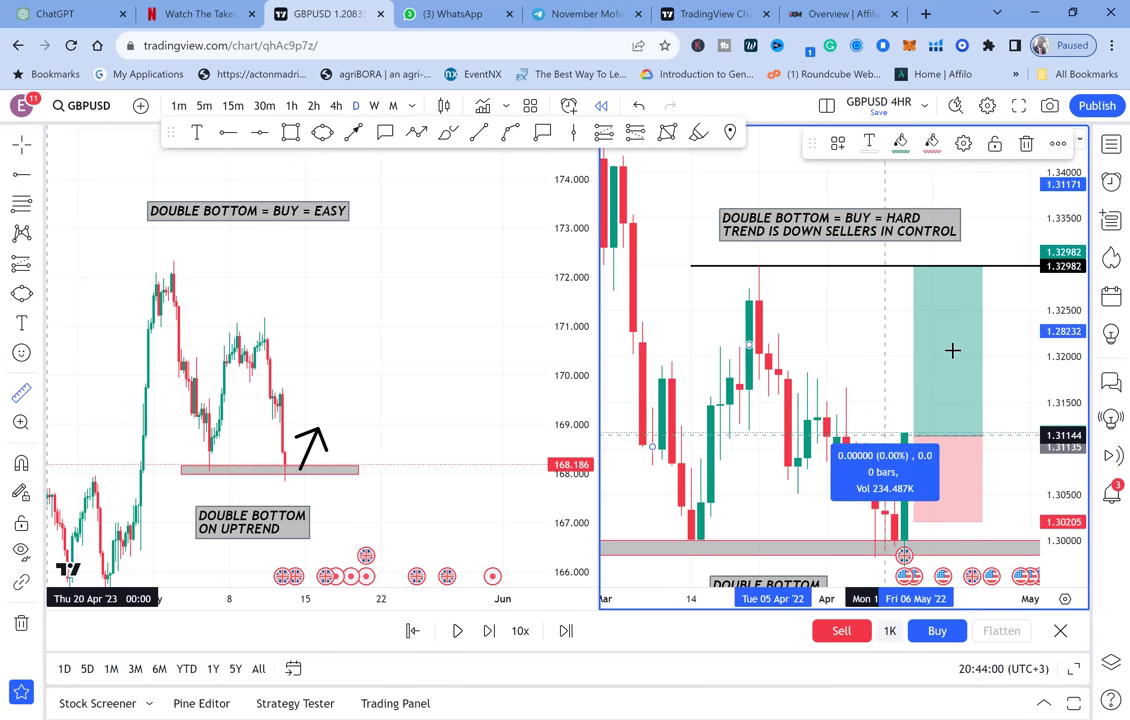
click(960, 292)
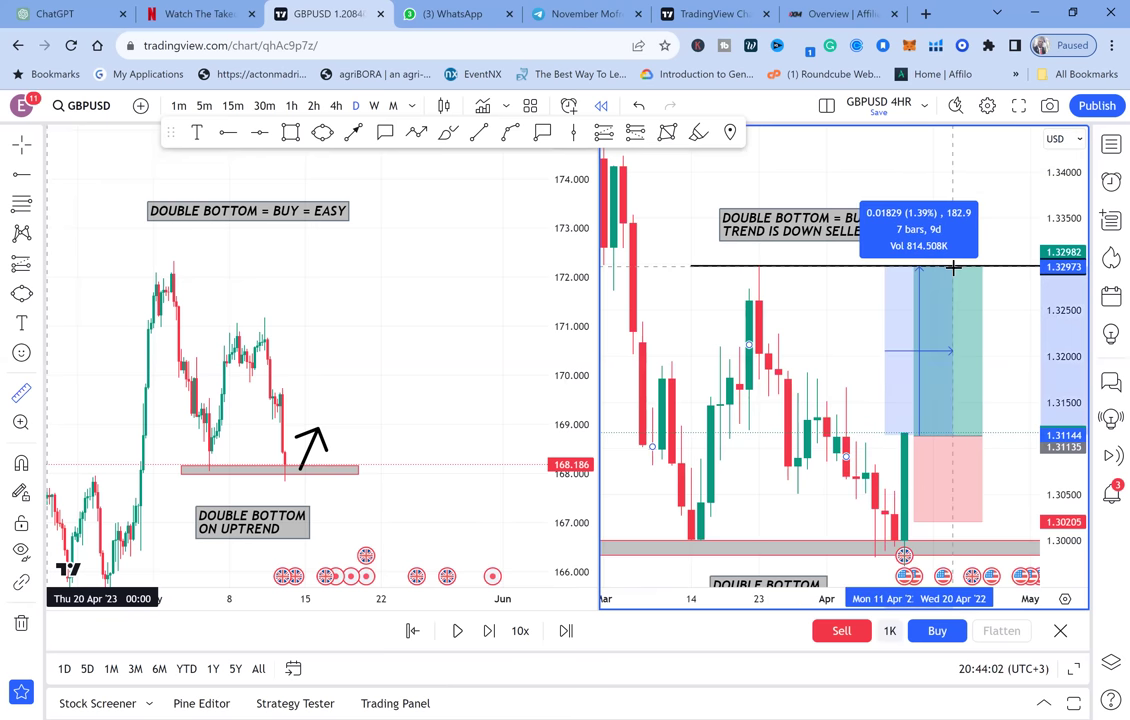
click(953, 267)
Step: Advance the GBPUSD replay candle by candle to the large bearish candle that breaks below the support zone
drag(851, 332, 815, 310)
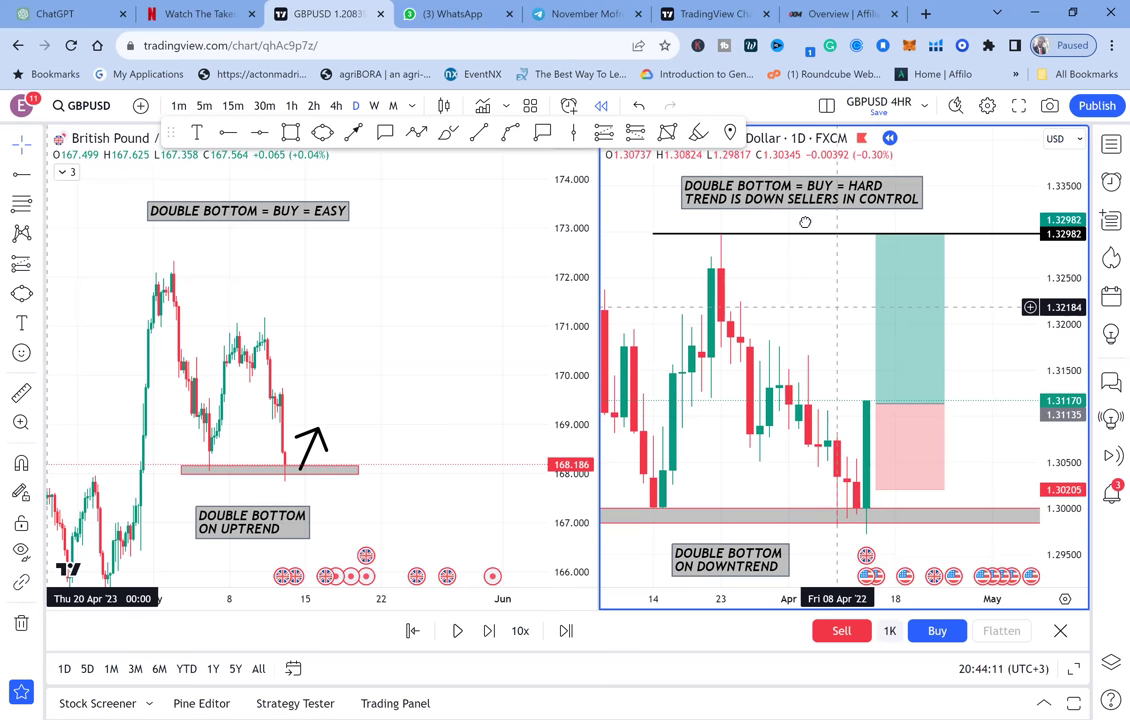
click(487, 638)
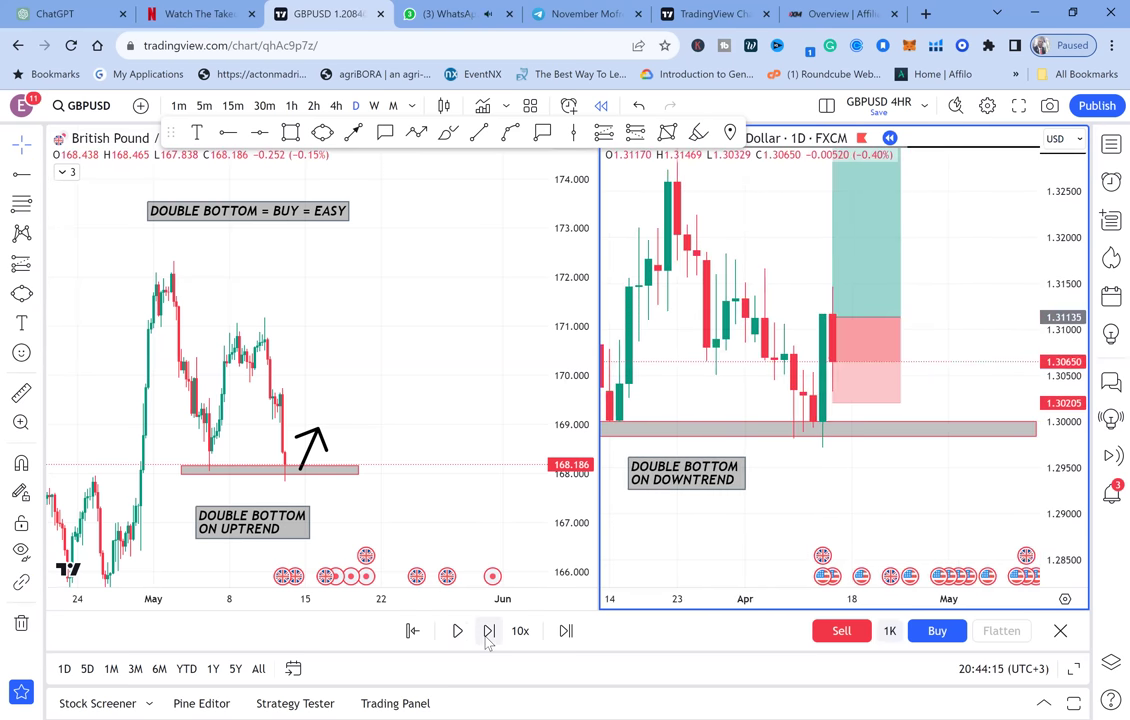
click(487, 632)
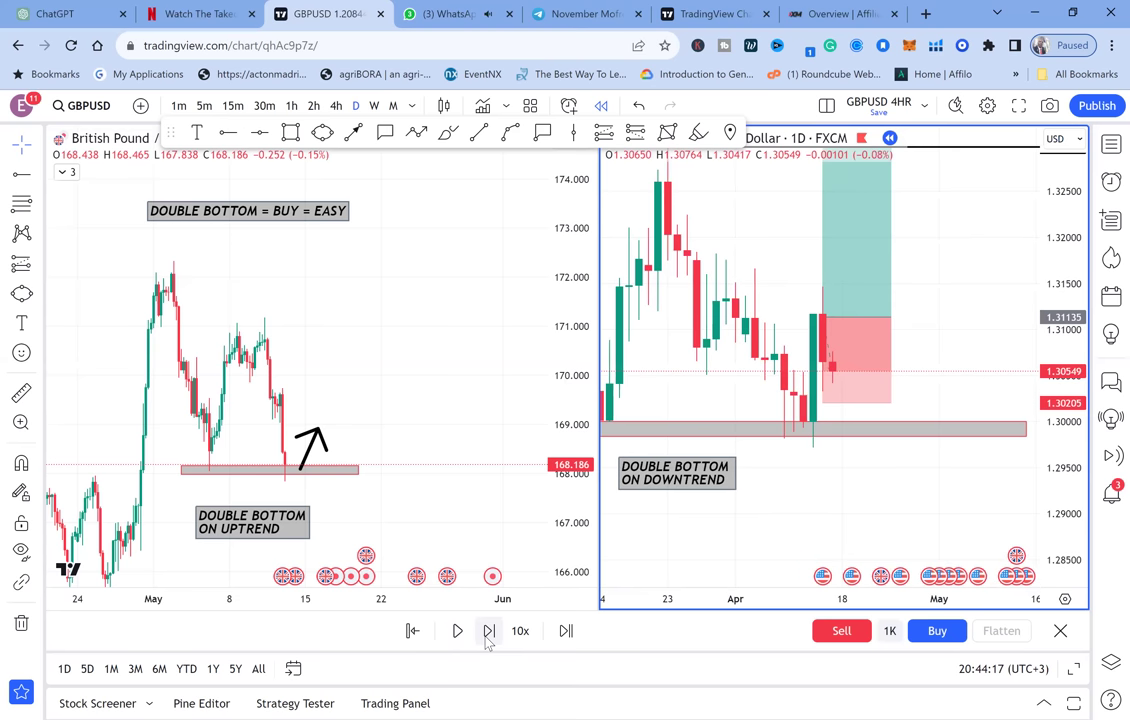
click(487, 632)
click(486, 638)
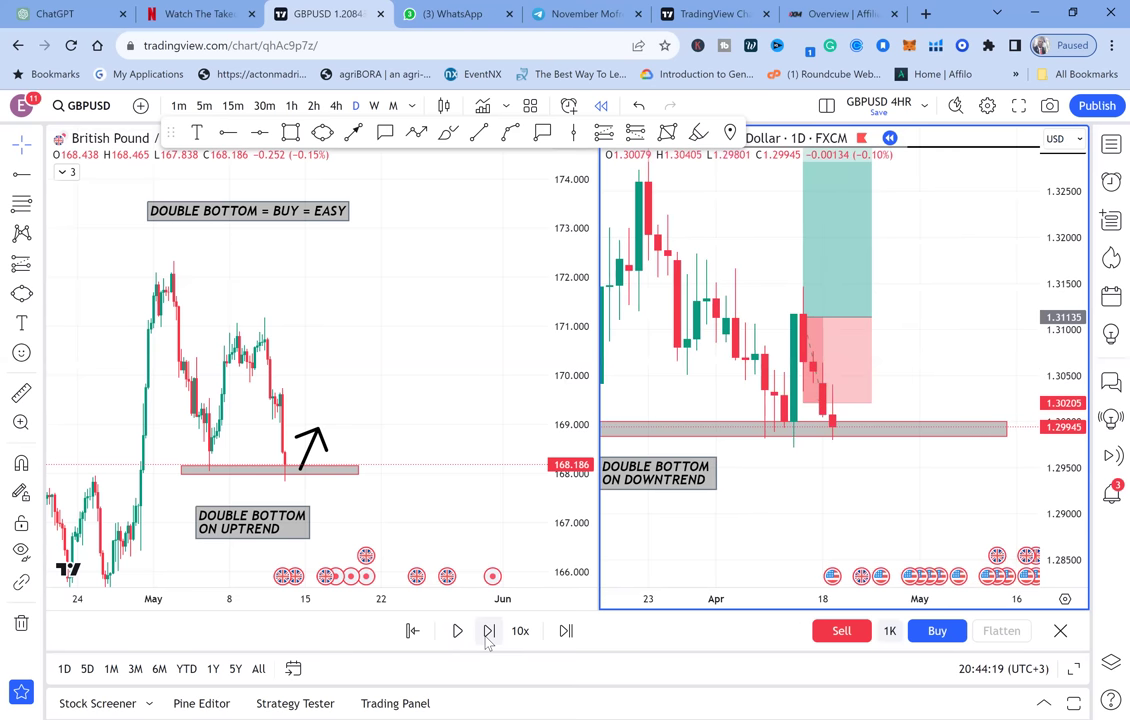
click(486, 638)
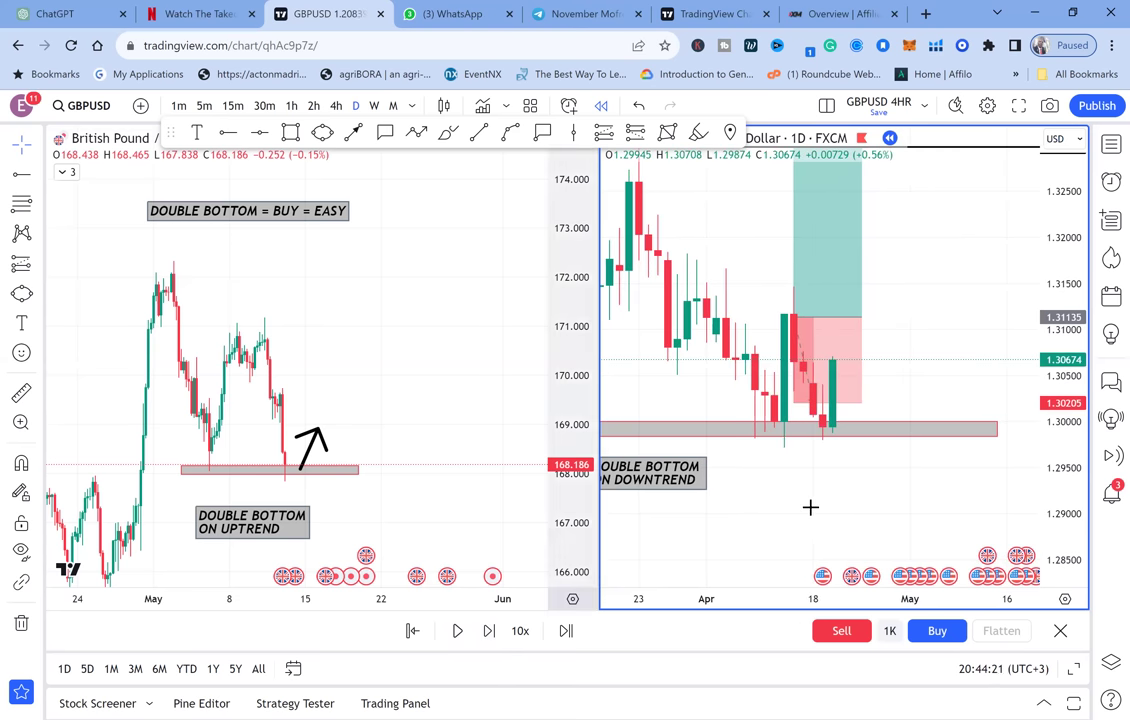
scroll(822, 451, up, 1)
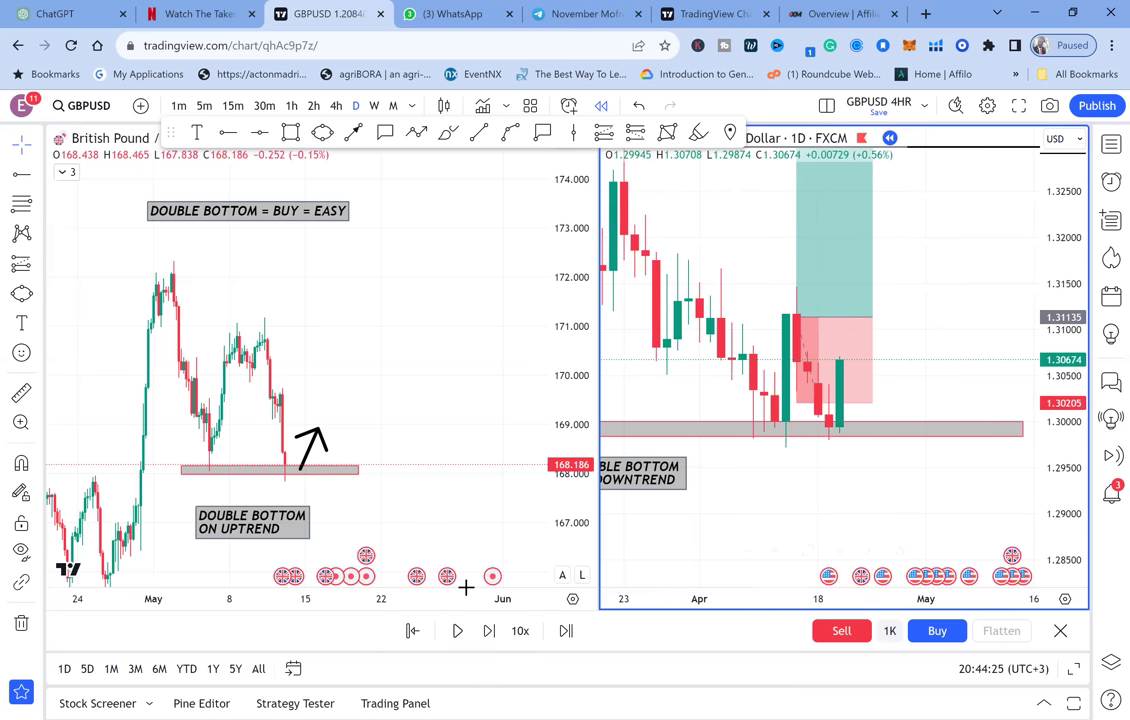
click(489, 631)
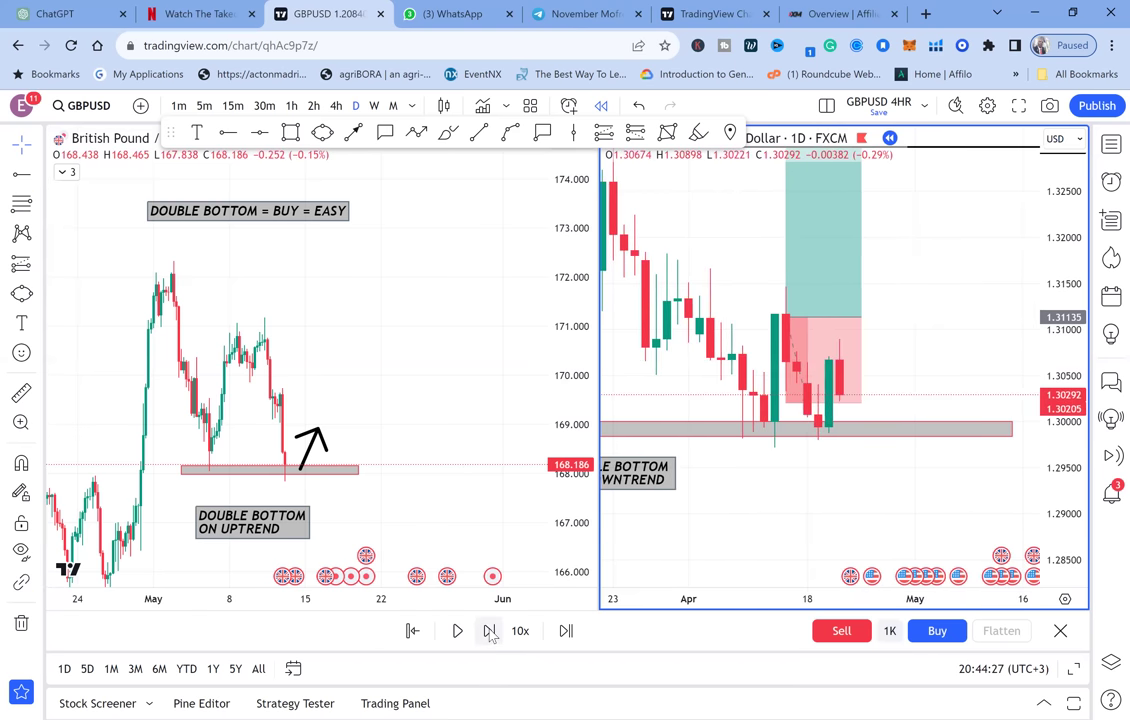
click(489, 631)
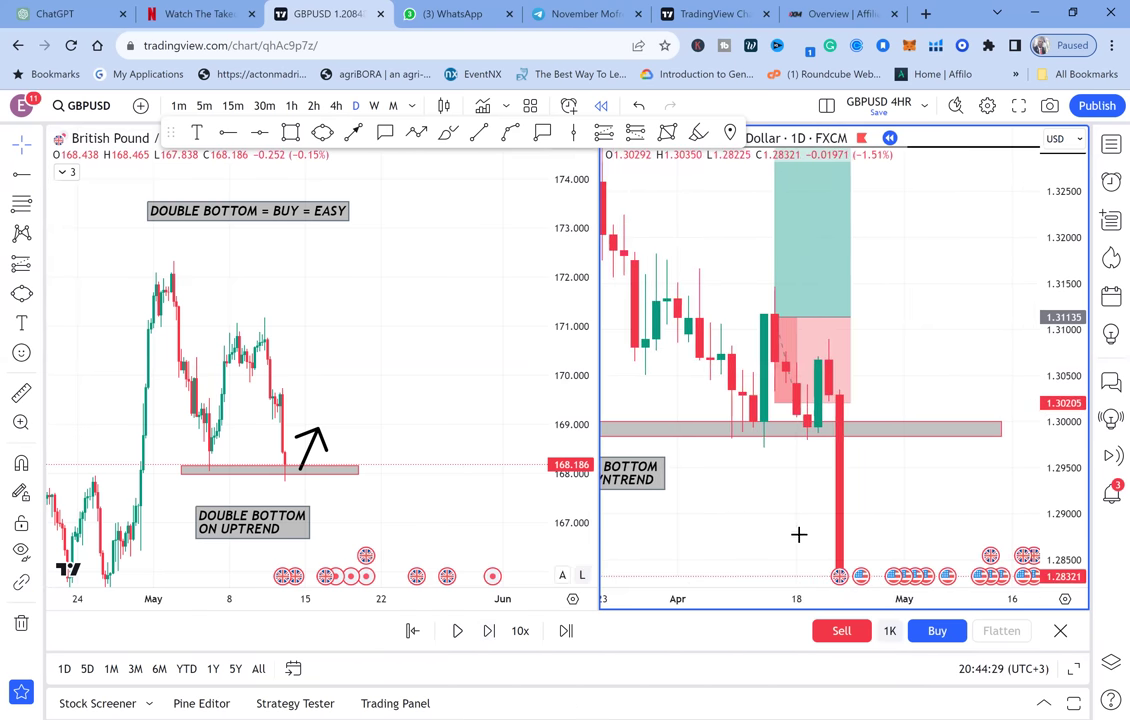
Step: Measure the GBPUSD price drop from the long position's entry level to the close of the large bearish candle
drag(797, 533, 794, 341)
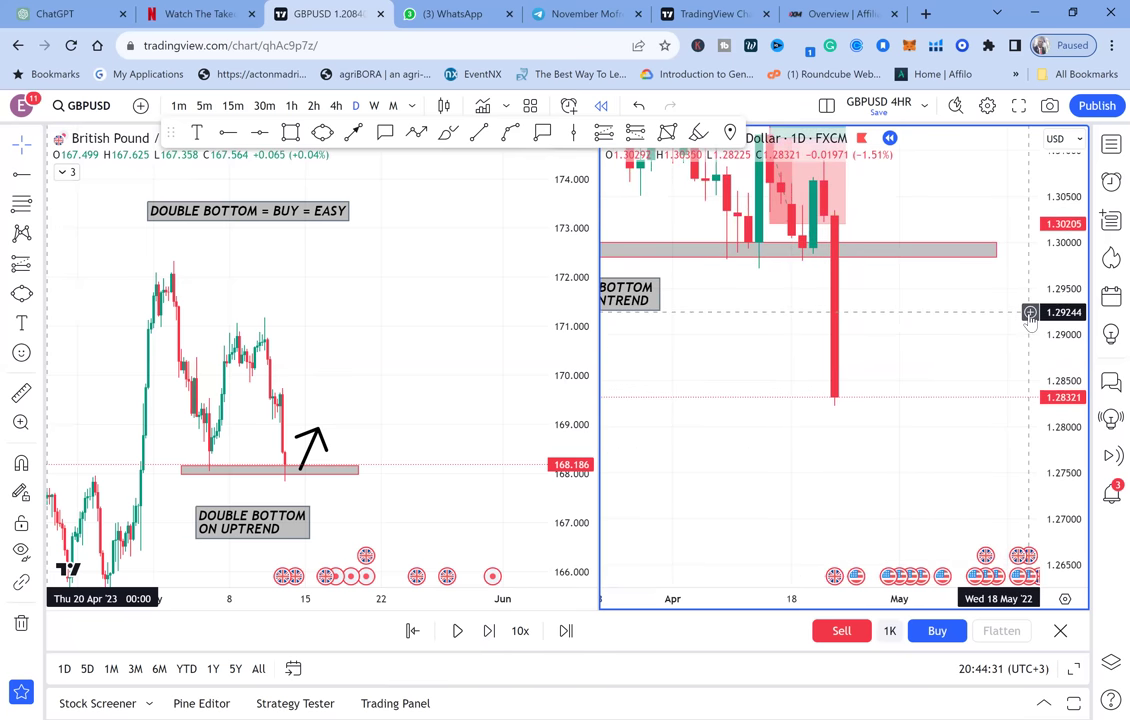
drag(1068, 310, 1066, 432)
drag(946, 382, 932, 456)
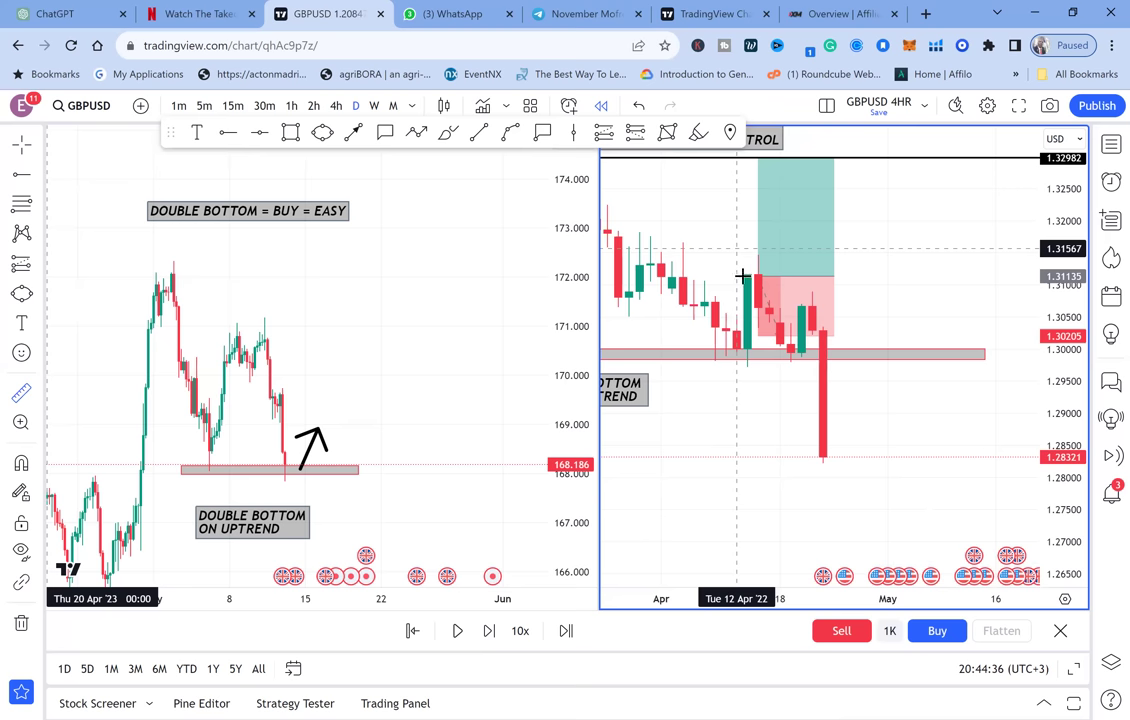
click(756, 272)
click(888, 459)
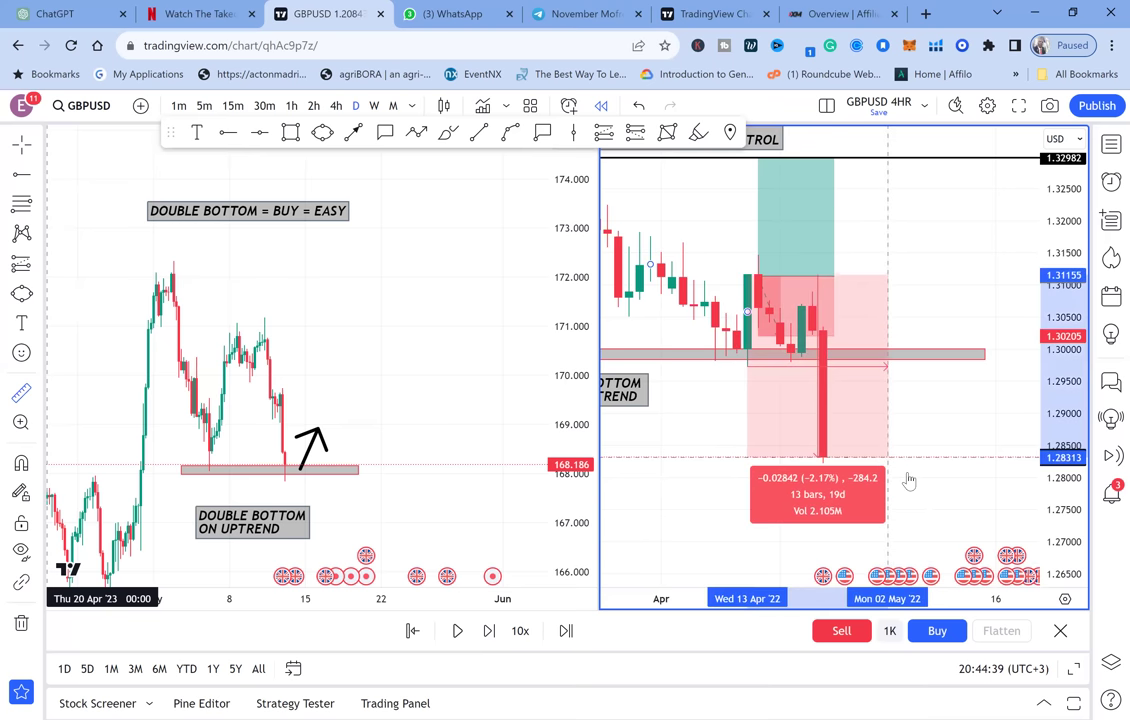
drag(883, 330, 863, 329)
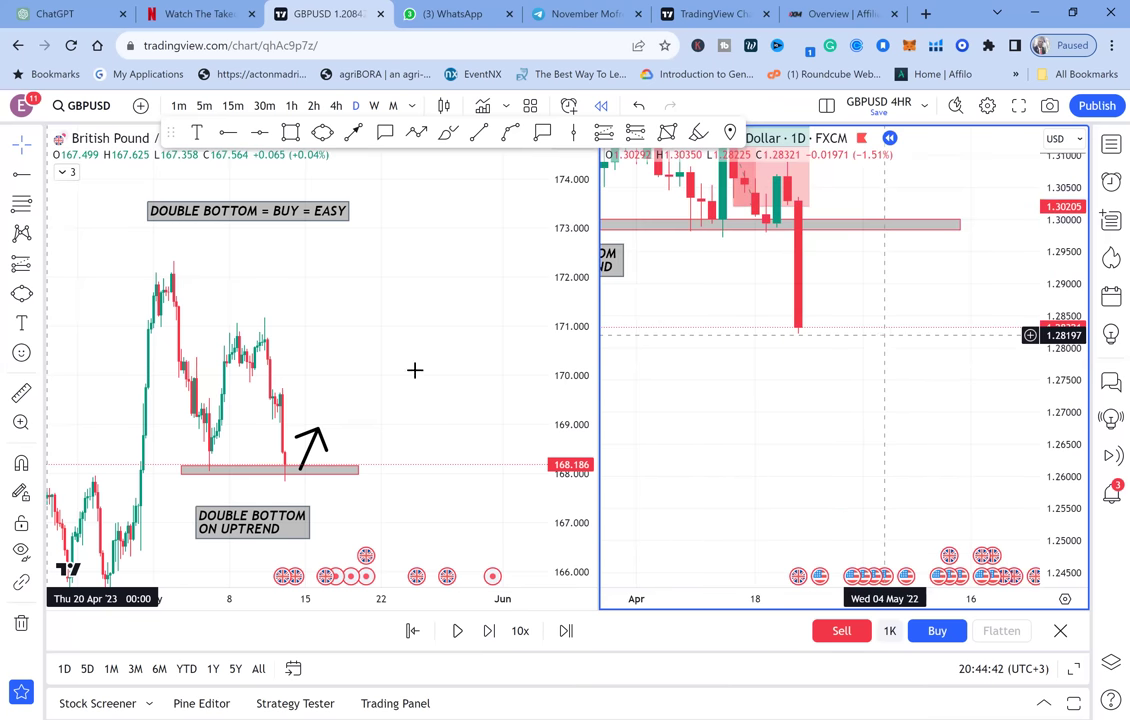
Step: Advance the GBPUSD replay by three more daily candles
click(489, 631)
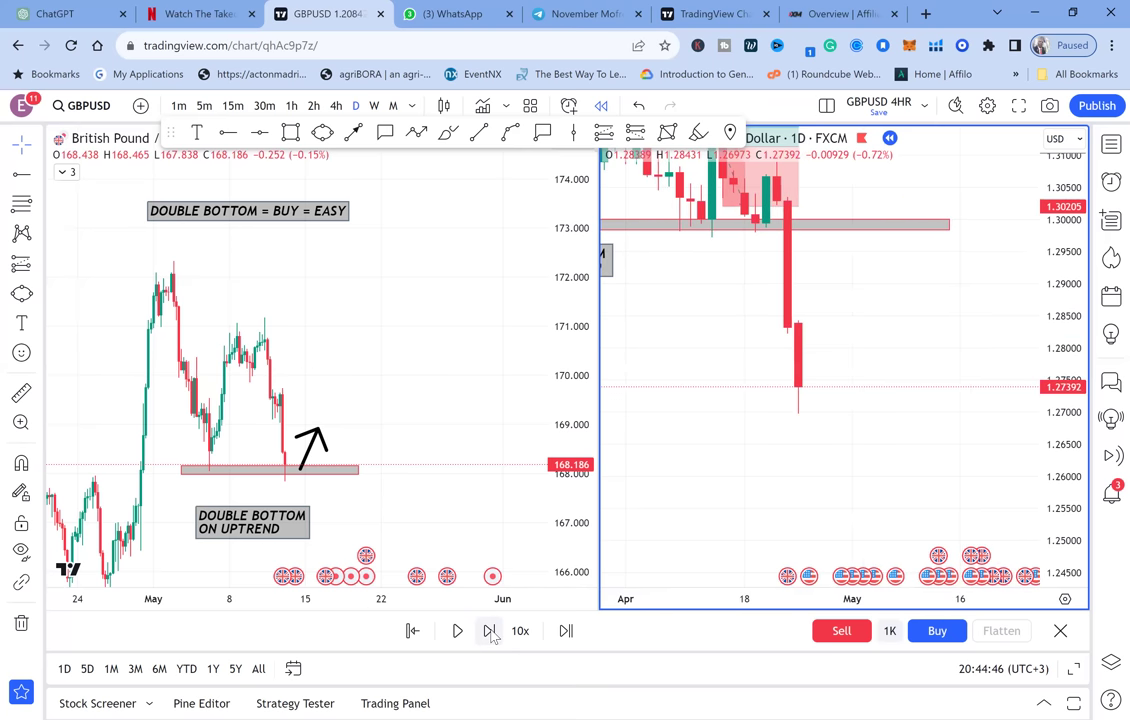
click(490, 631)
click(490, 631)
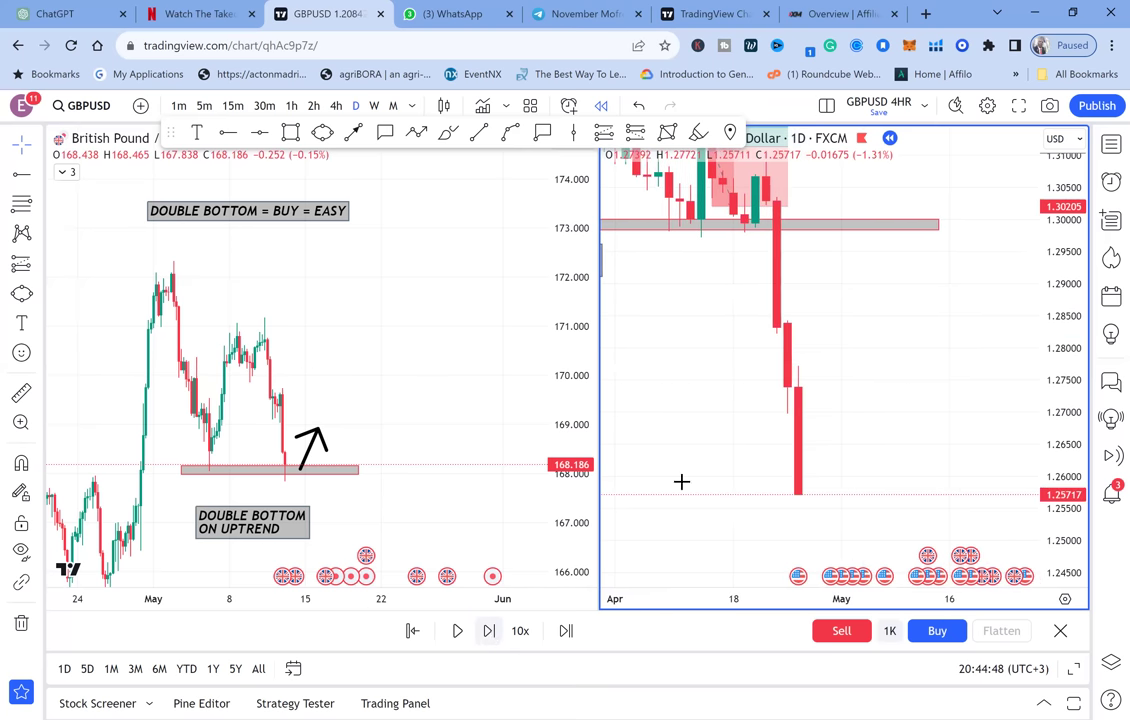
scroll(837, 308, down, 1)
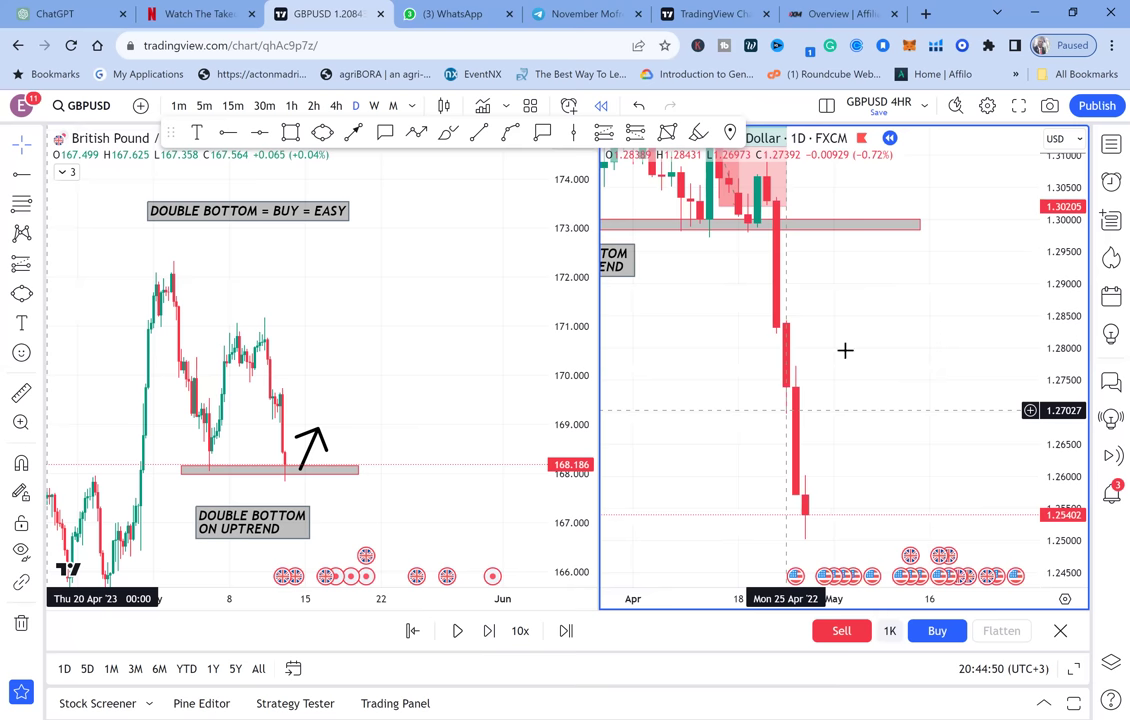
Step: Review the GBPUSD downtrend double bottom and its long position alongside the GBPJPY uptrend double bottom
drag(853, 351, 1019, 543)
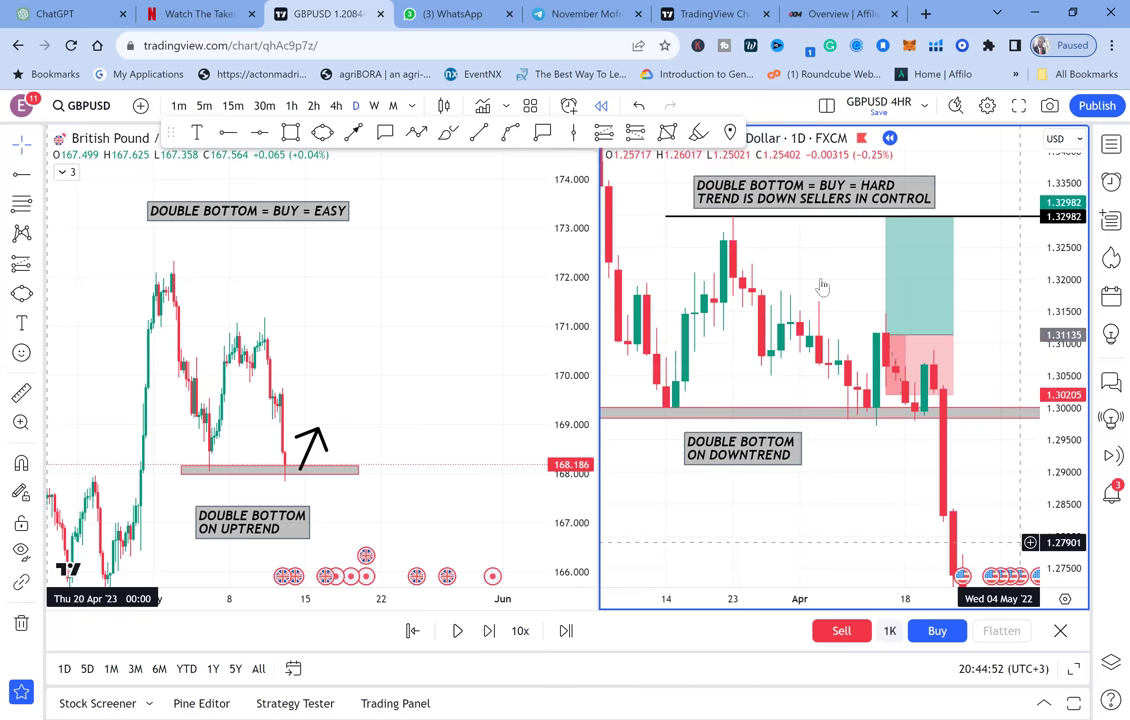
drag(1059, 497, 837, 319)
scroll(837, 318, right, 2)
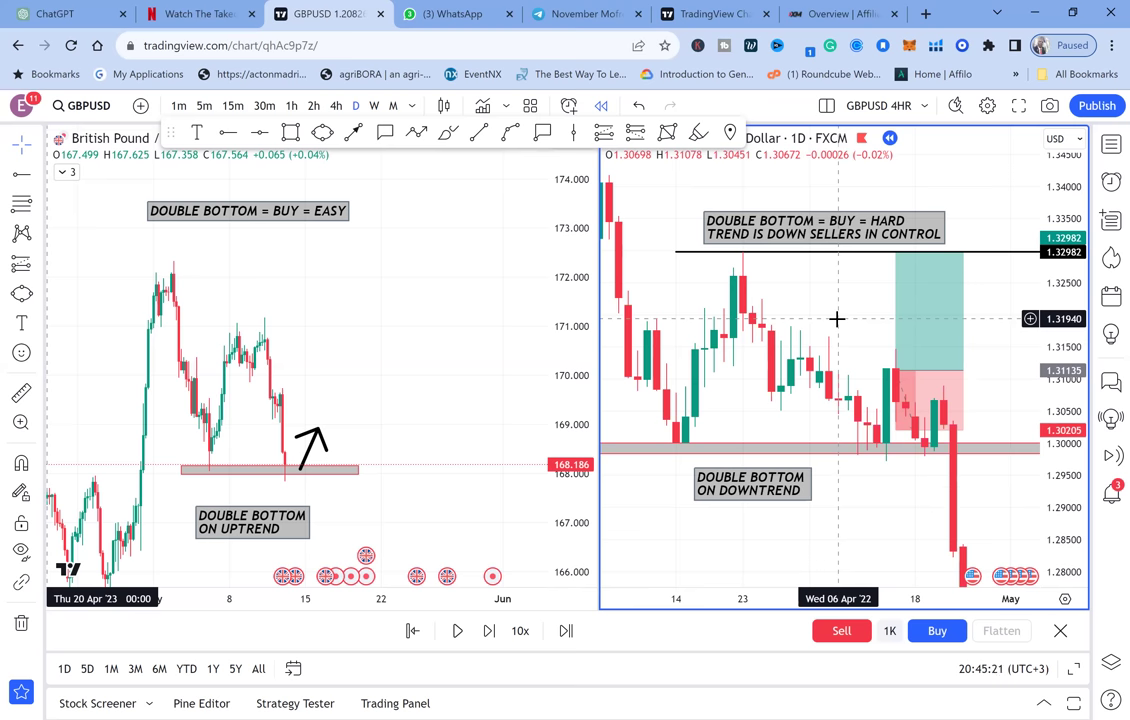
drag(857, 470, 877, 424)
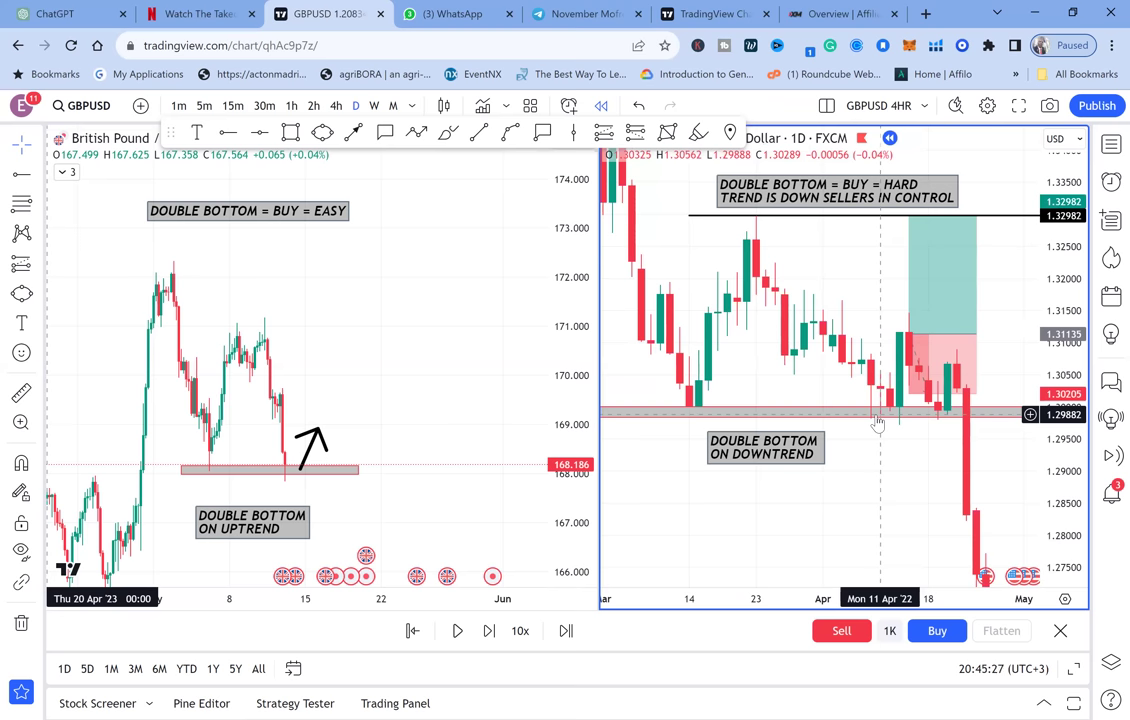
mouse_move(884, 484)
mouse_down()
mouse_move(847, 284)
mouse_move(869, 474)
mouse_up()
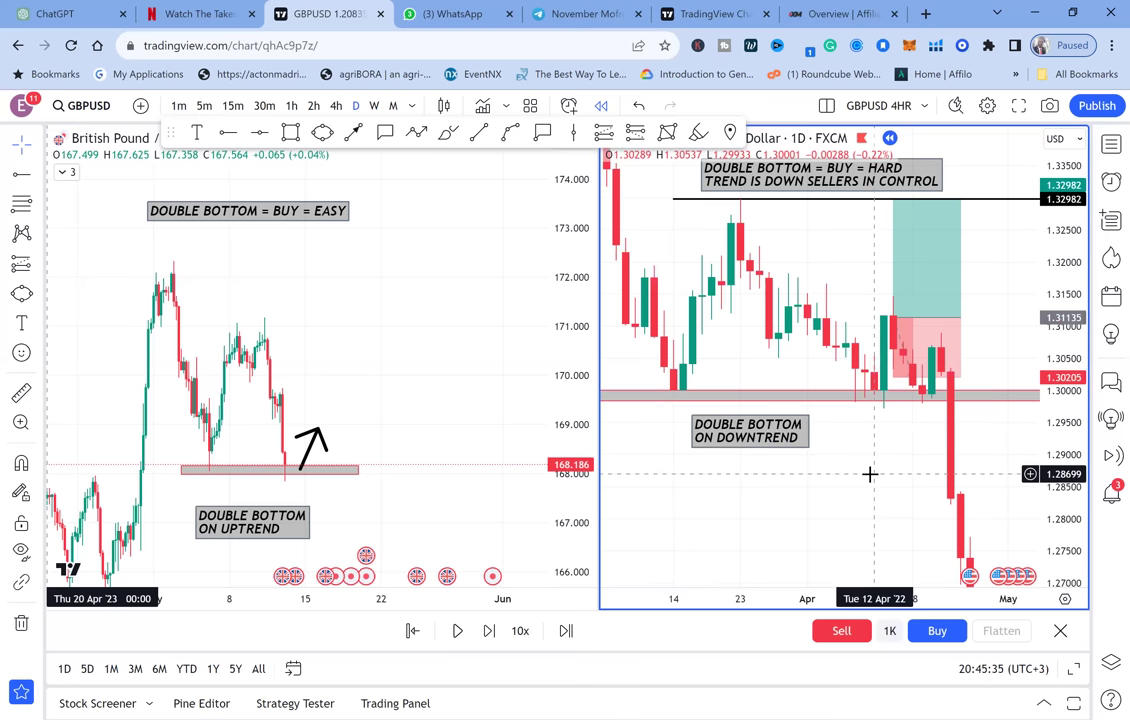
click(441, 353)
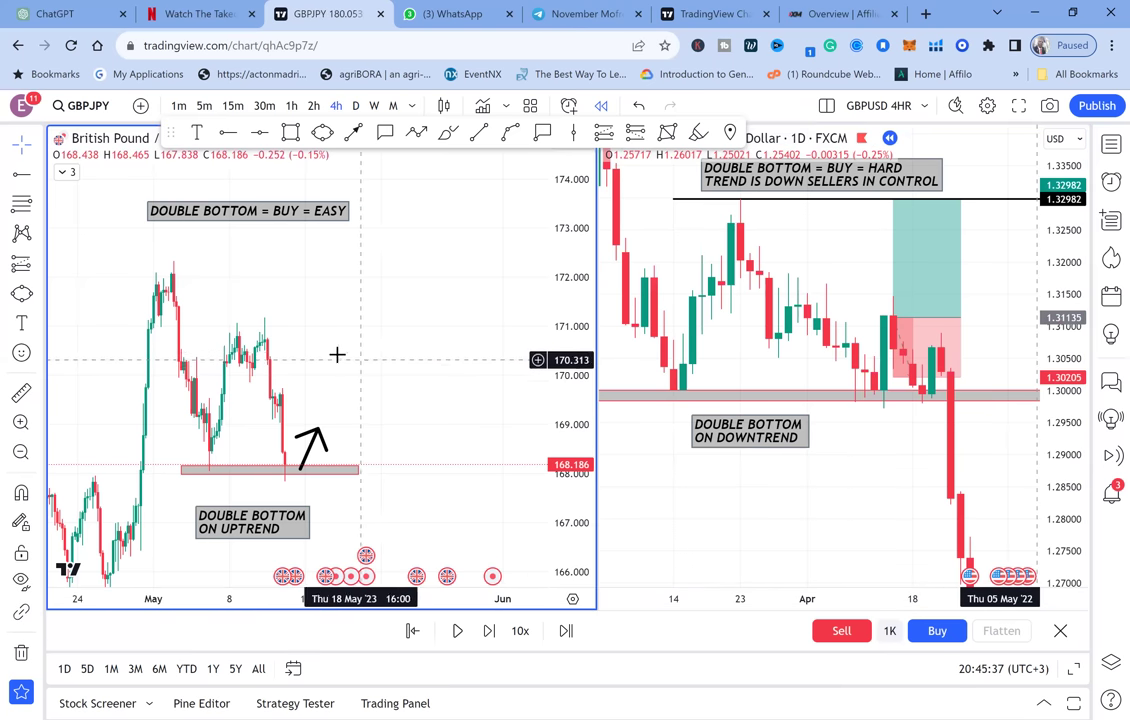
drag(417, 309, 458, 290)
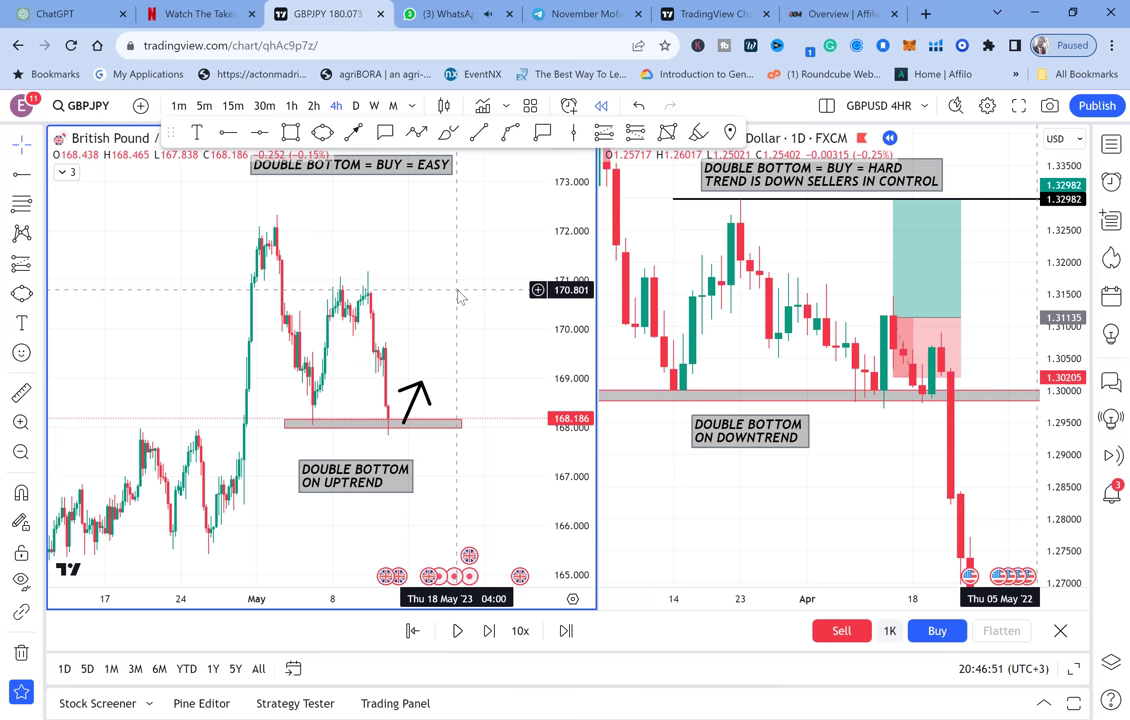
drag(814, 332, 837, 333)
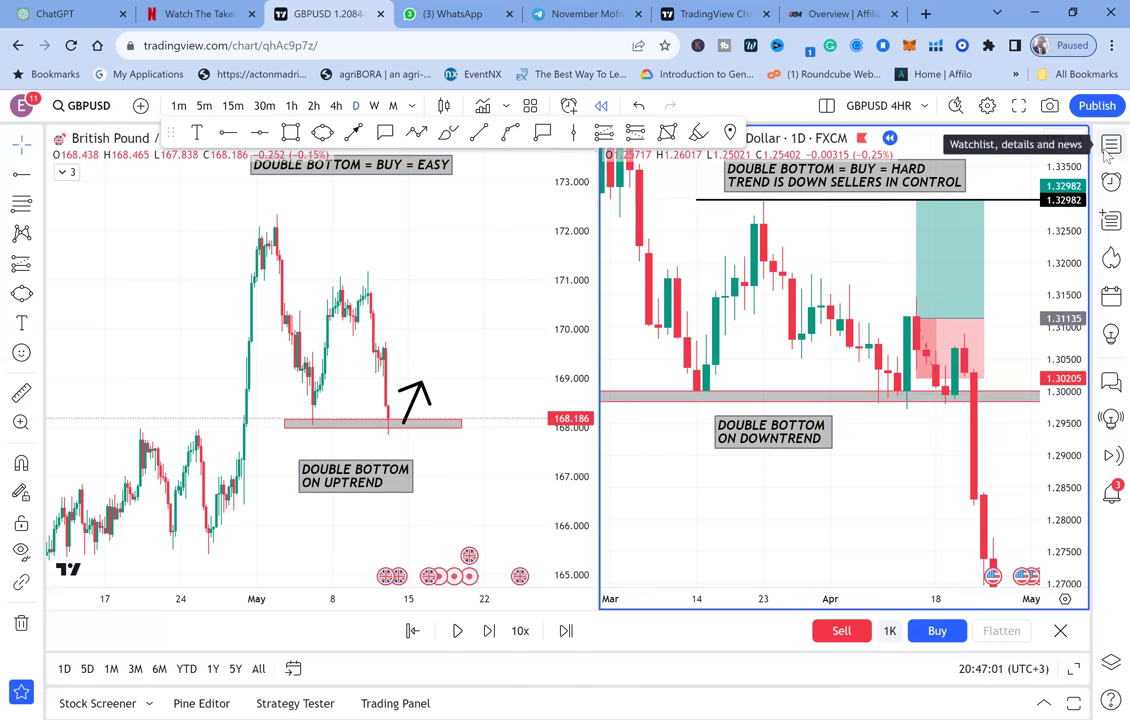
Step: Switch from the two-chart layout to a single chart showing GBPJPY
click(495, 312)
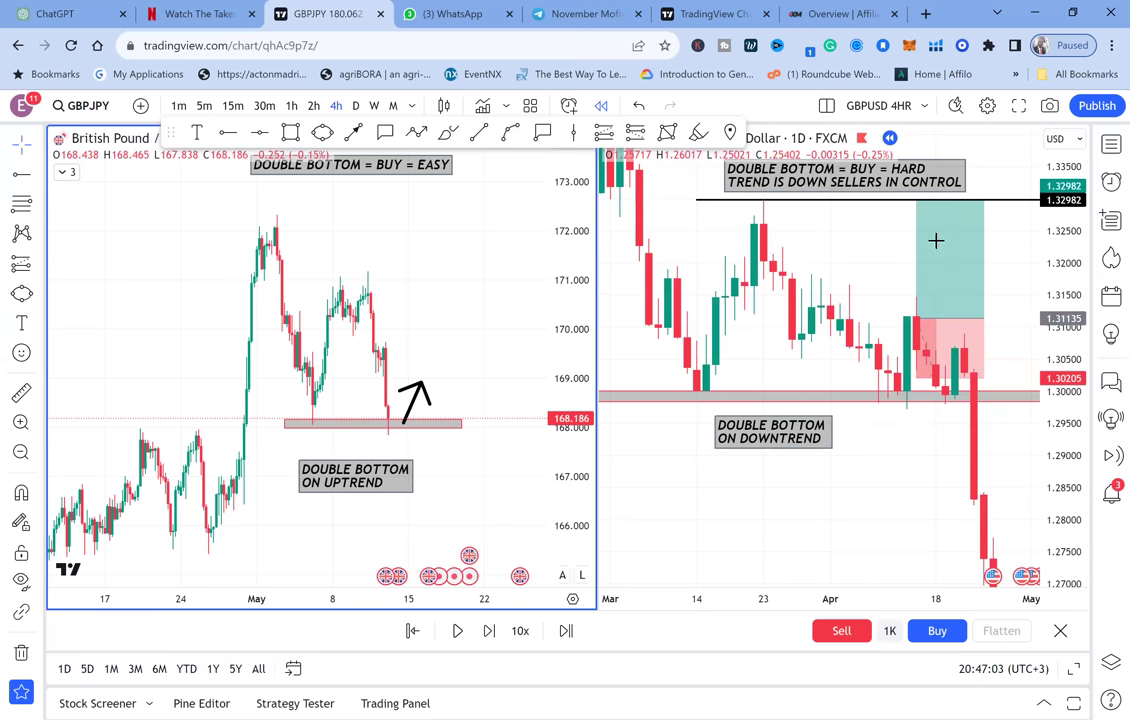
click(1110, 145)
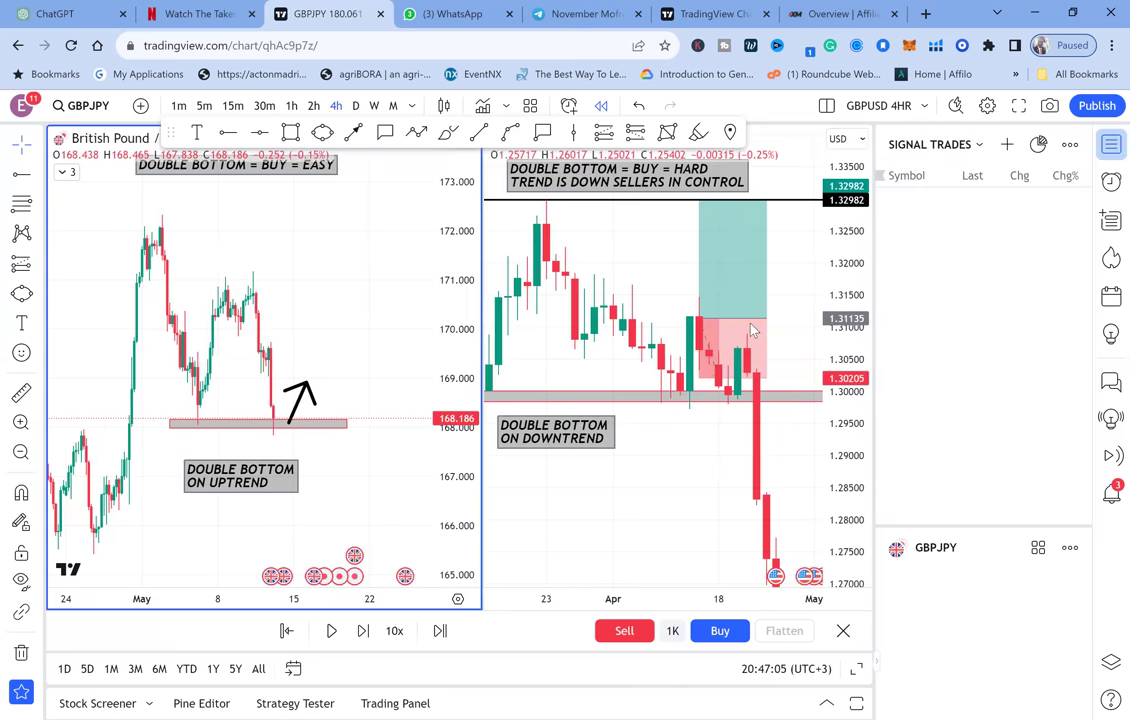
click(1108, 147)
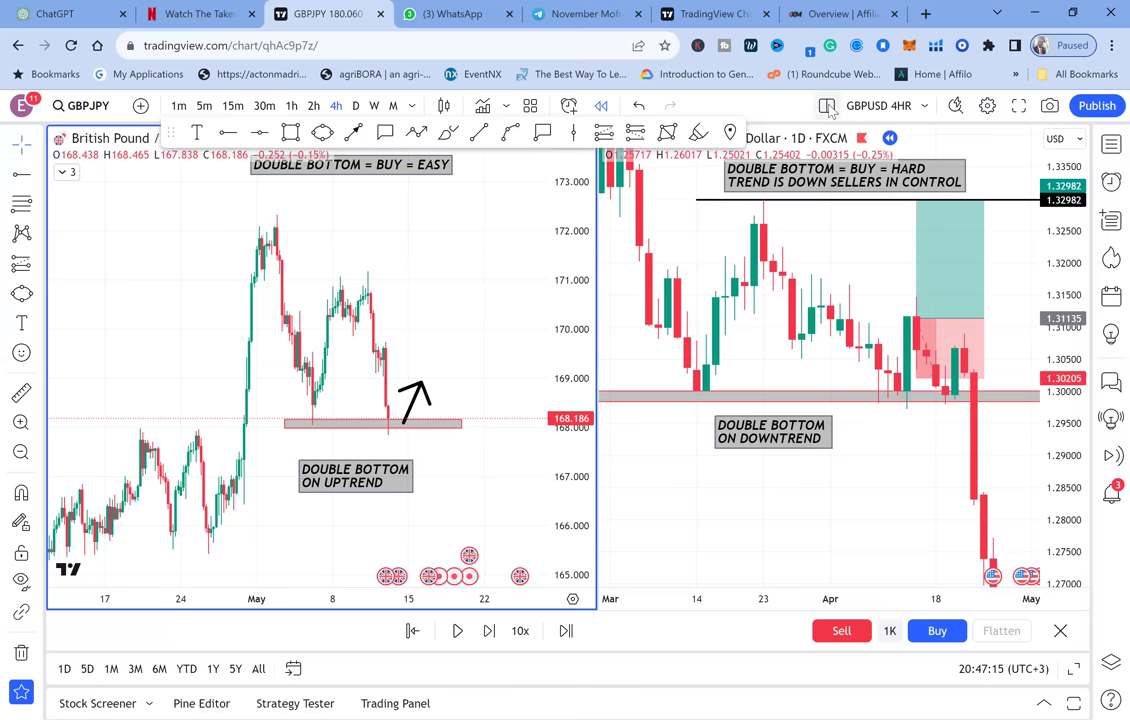
click(827, 106)
click(847, 147)
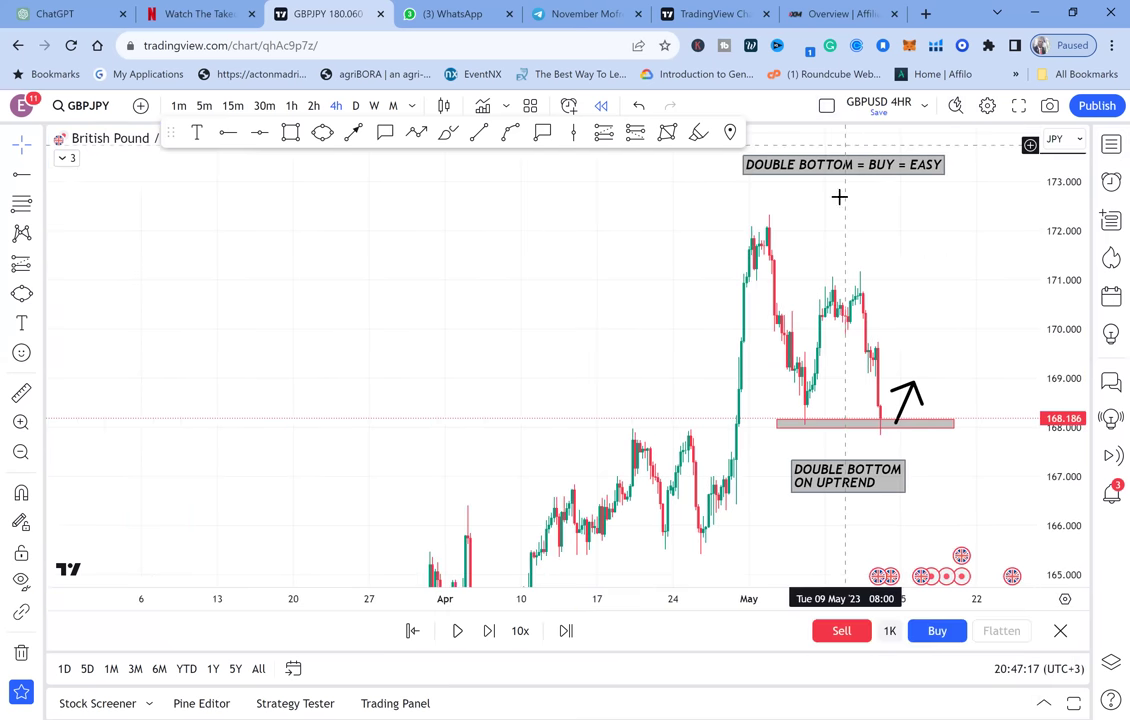
Step: Draw red brush check marks beside the "DOUBLE BOTTOM ON UPTREND" and "4HR TIMEFRAME LESSON 1" labels on the GBPJPY chart
drag(704, 244, 628, 404)
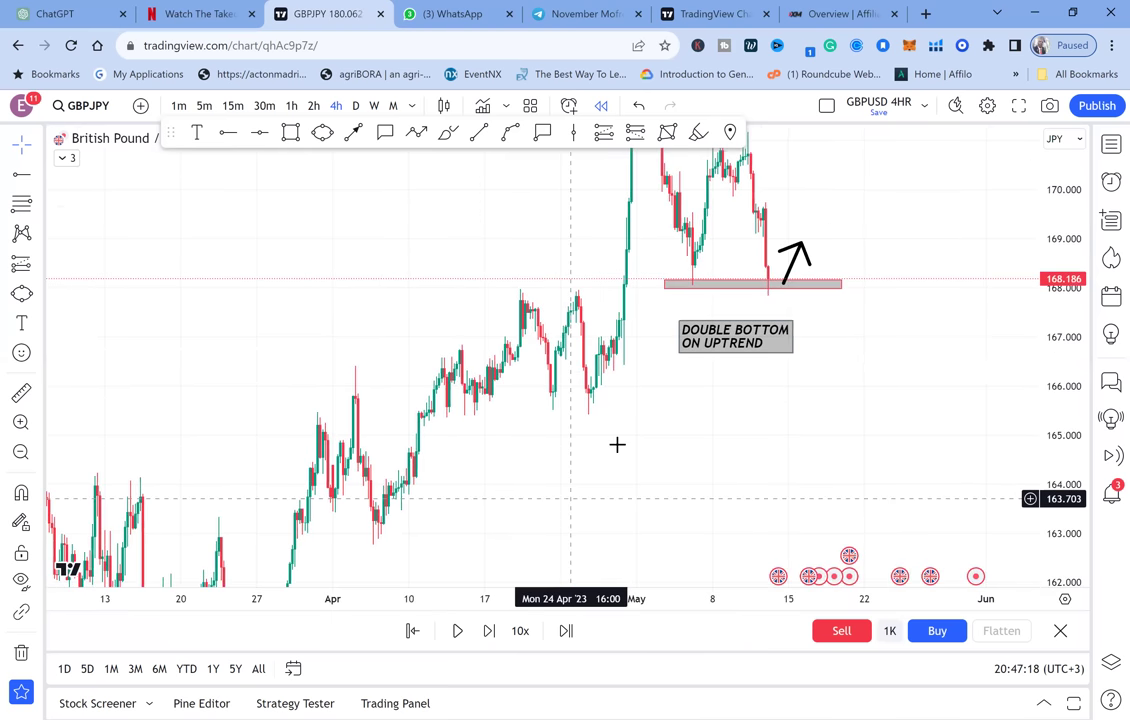
drag(560, 470, 501, 593)
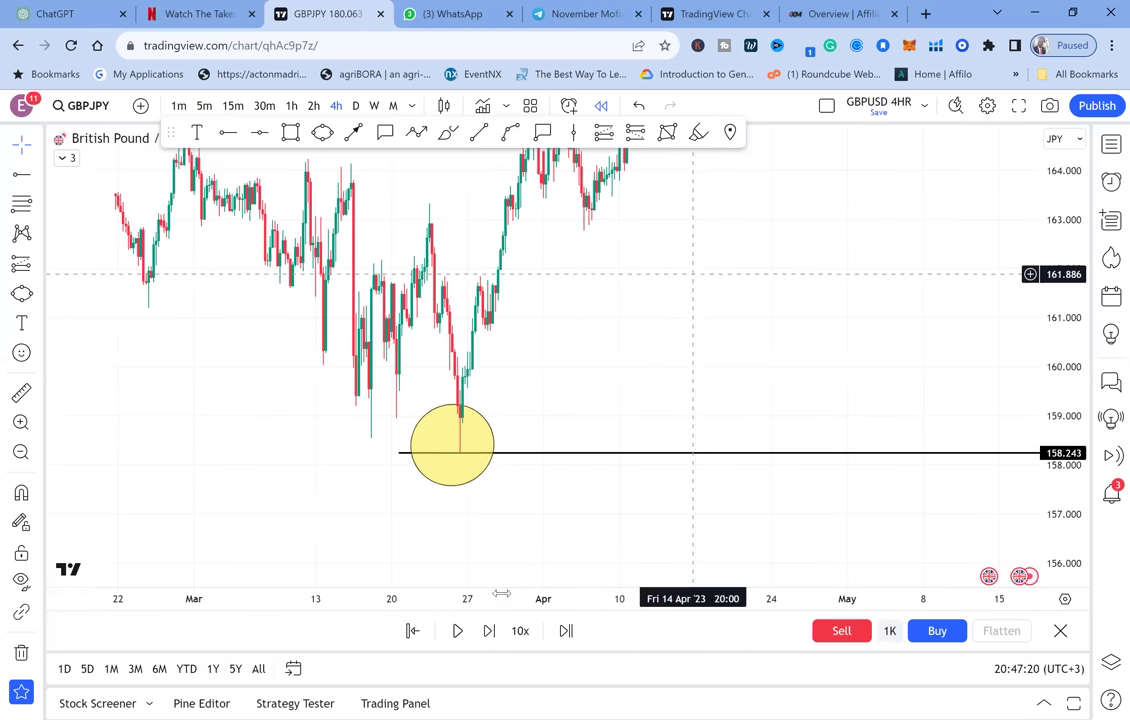
drag(656, 484, 508, 625)
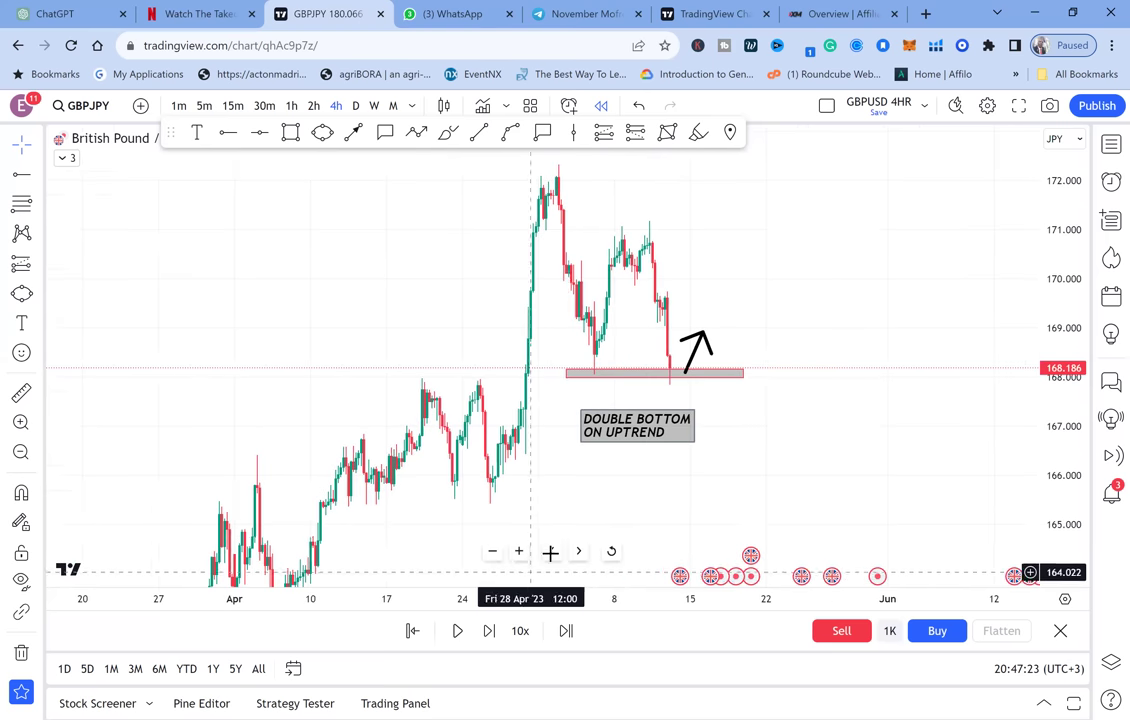
drag(782, 330, 647, 424)
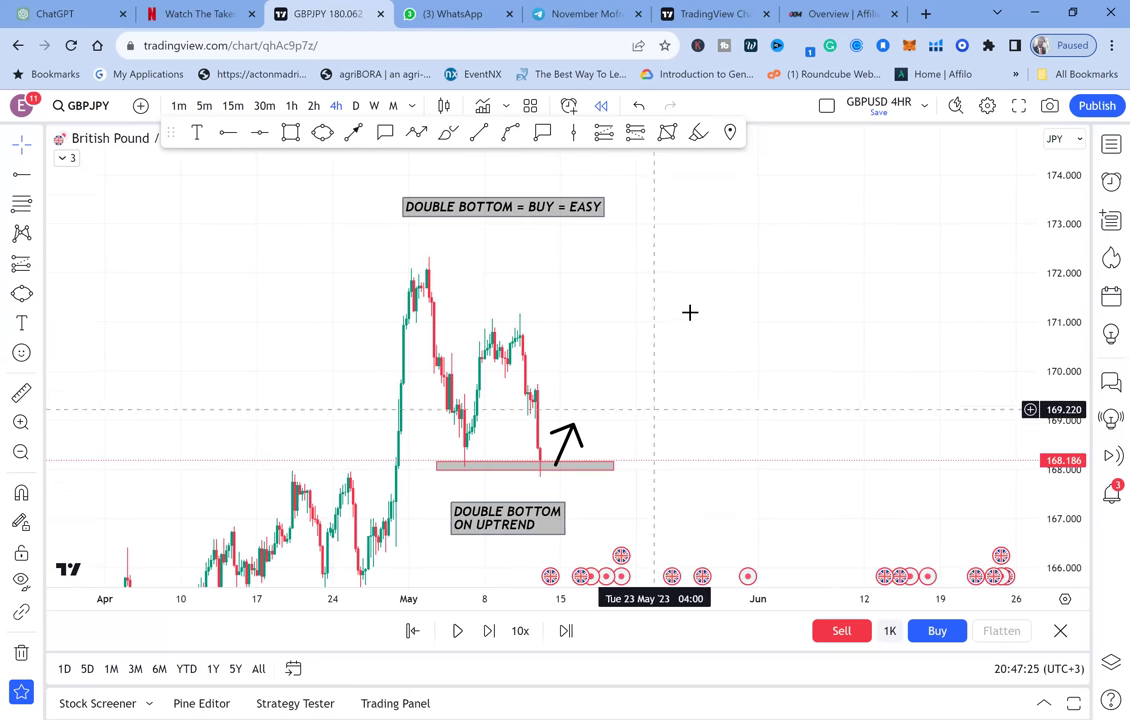
drag(1050, 200, 1047, 316)
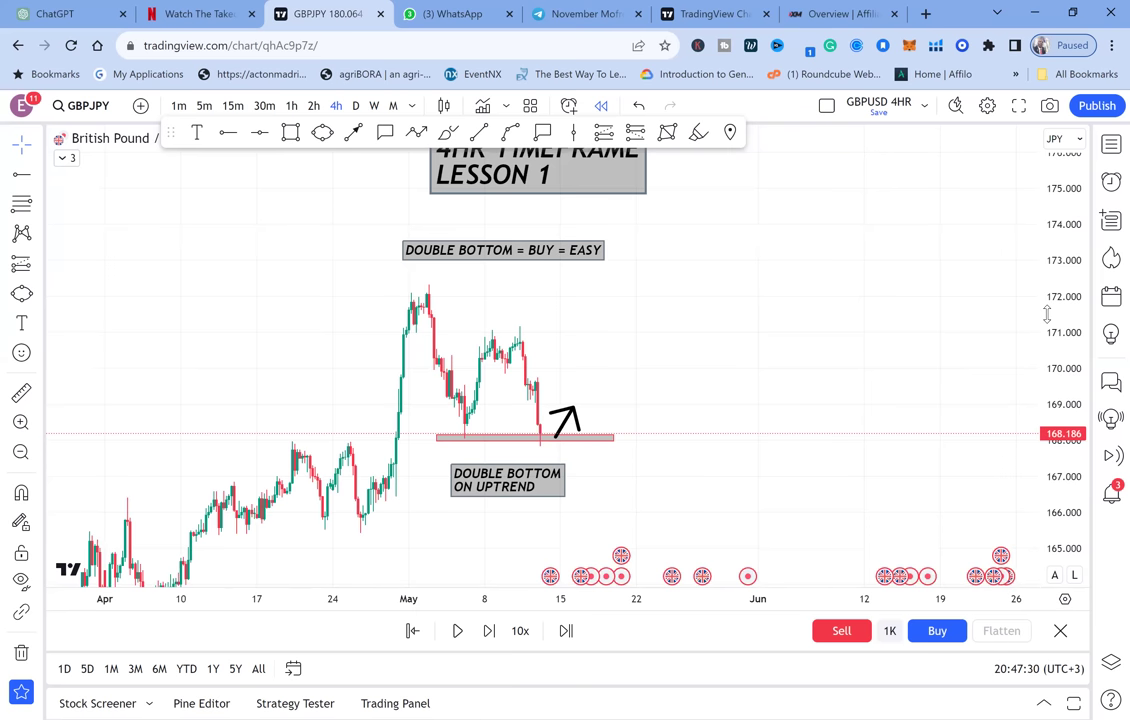
mouse_move(822, 192)
mouse_down()
mouse_move(704, 270)
mouse_move(736, 262)
mouse_move(724, 222)
mouse_up()
click(447, 135)
drag(484, 525, 532, 470)
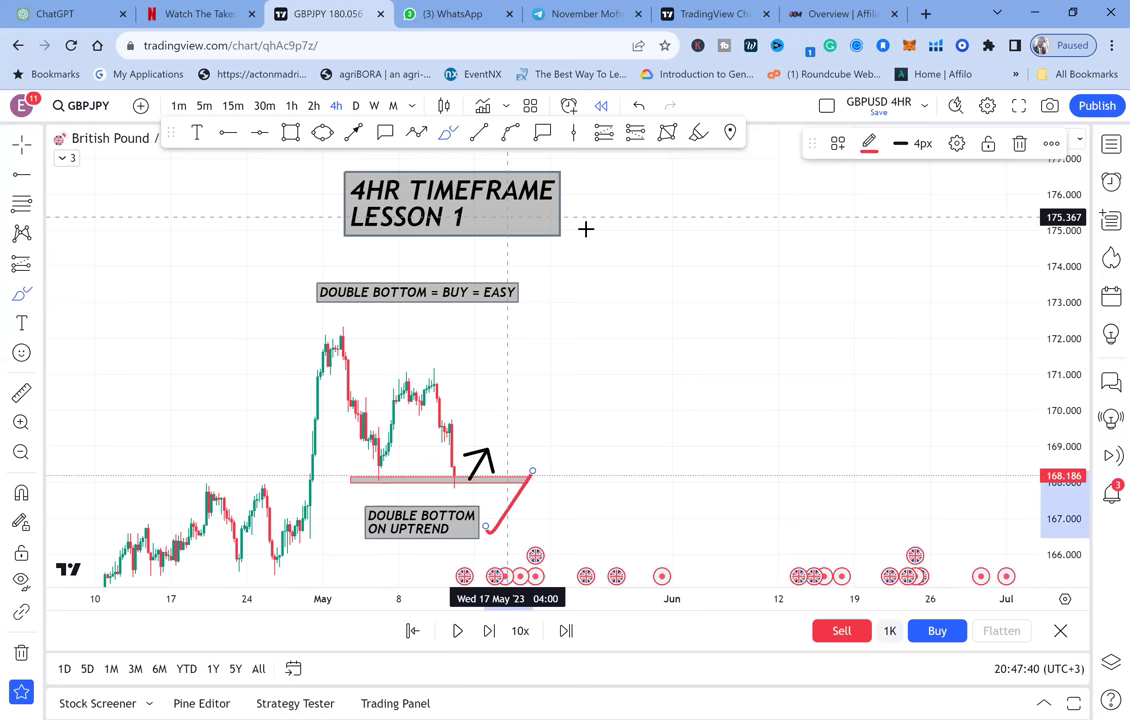
drag(580, 213, 621, 190)
Step: Place a text note in the empty area beside the GBPJPY candles reading "D/B = 4HR = CRB STRATEGY" under a blank first line
click(197, 132)
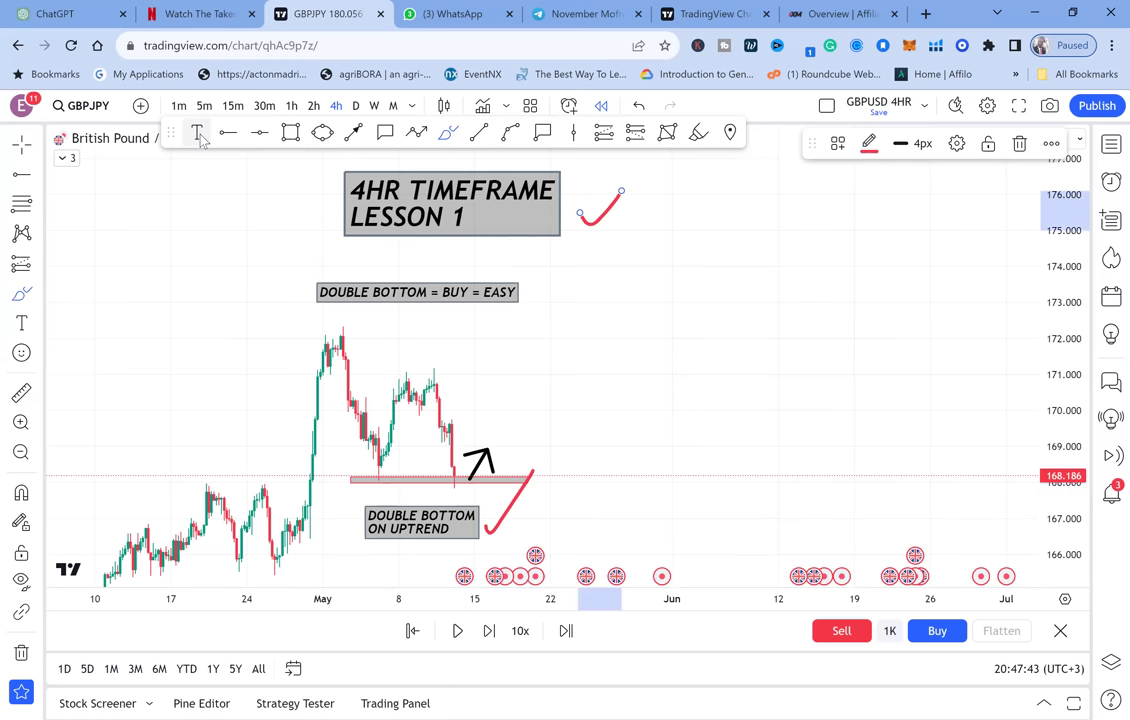
click(646, 271)
text(4)
key(Return)
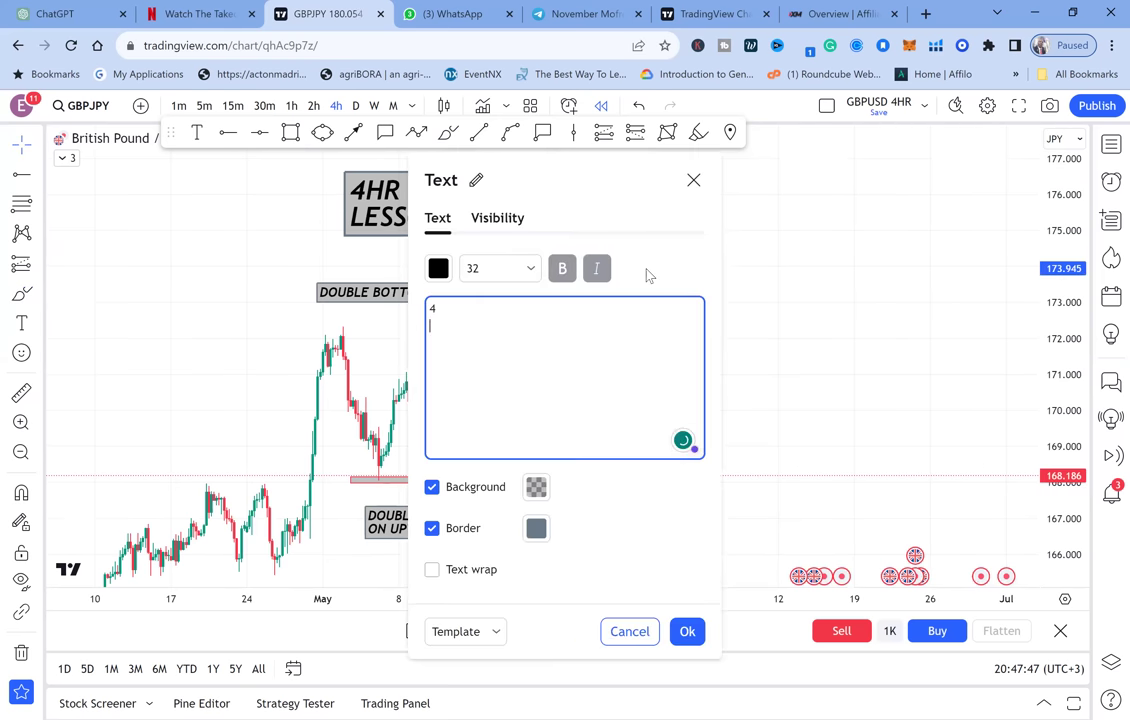
text(D/B =)
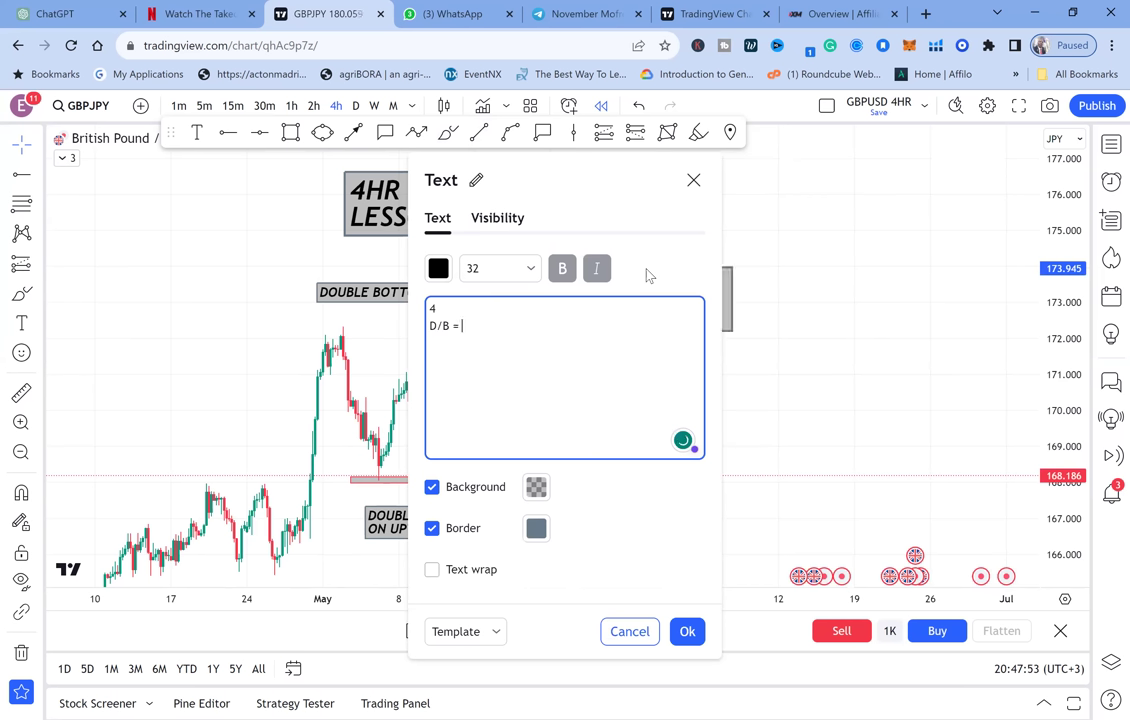
text( 4H)
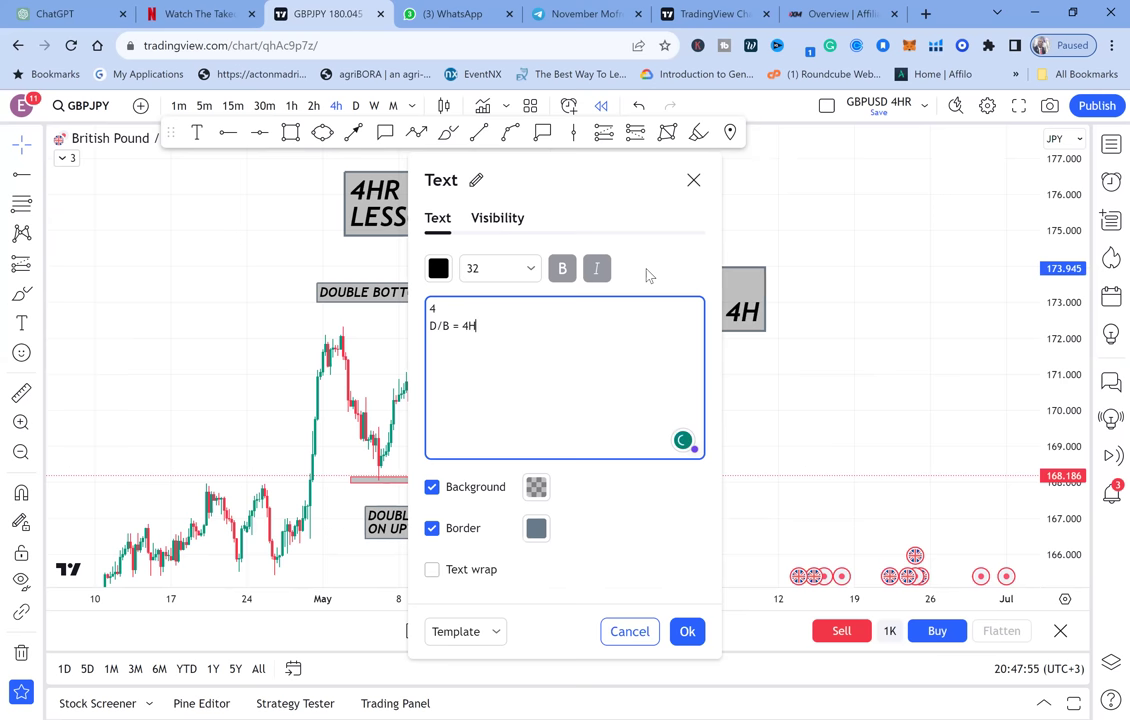
text(R)
click(522, 313)
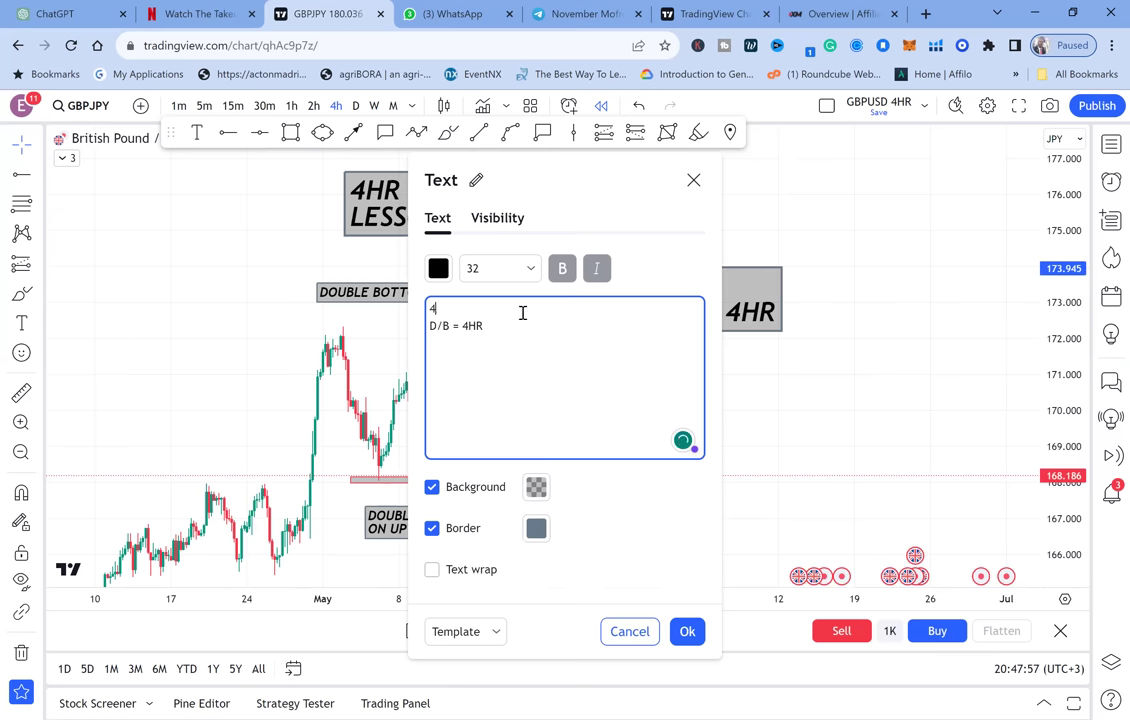
key(BackSpace)
key(Delete)
click(521, 327)
text(= )
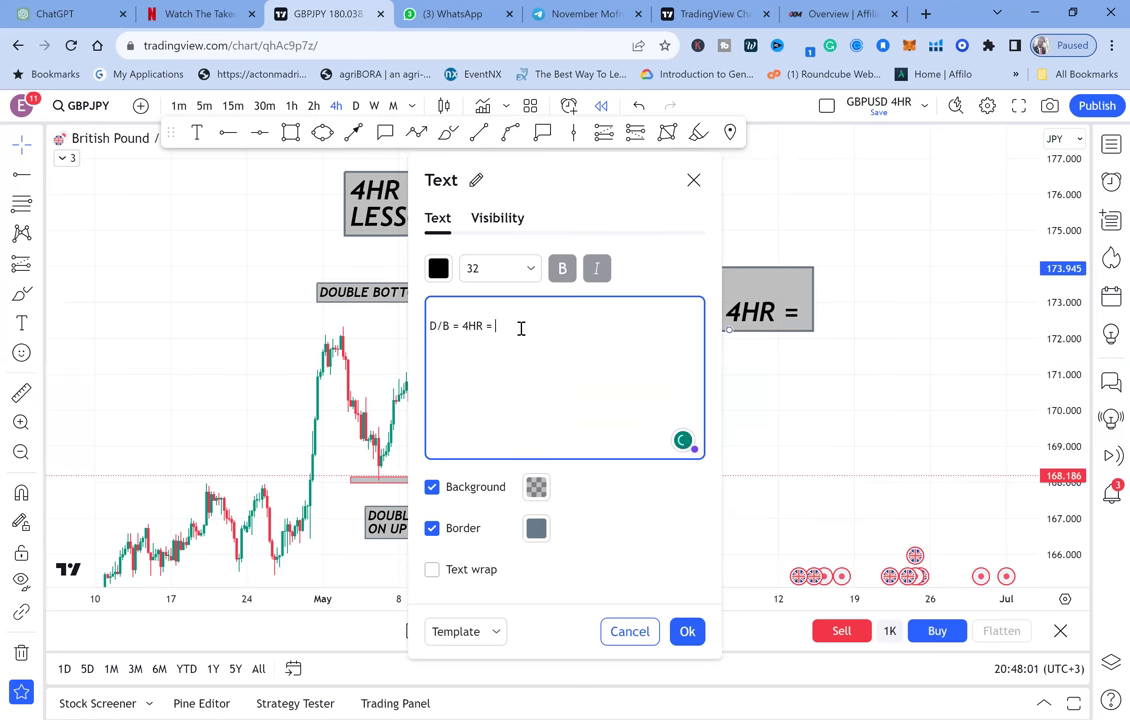
text(CR)
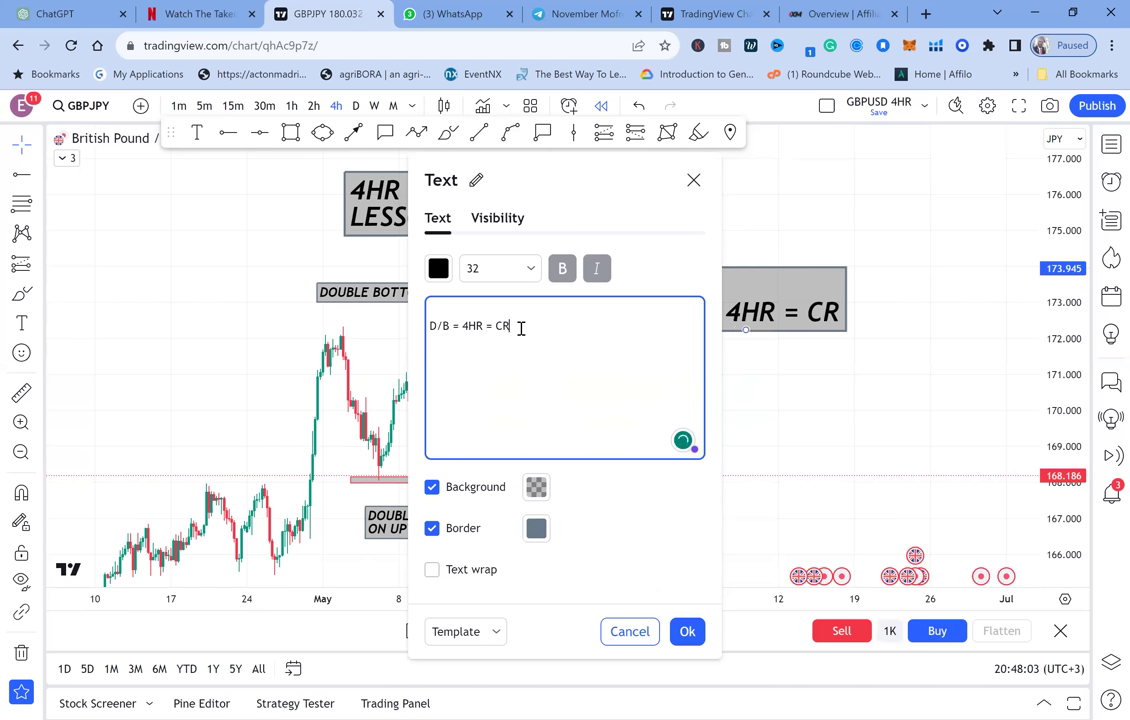
text(B ST)
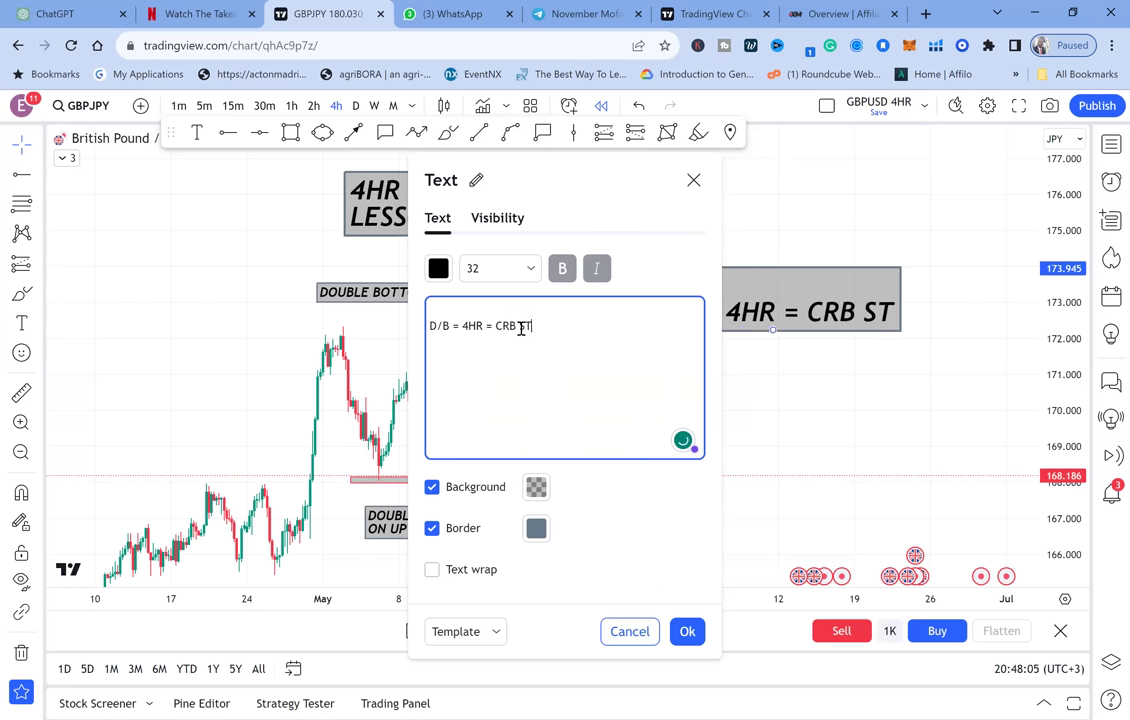
text(RATEGY)
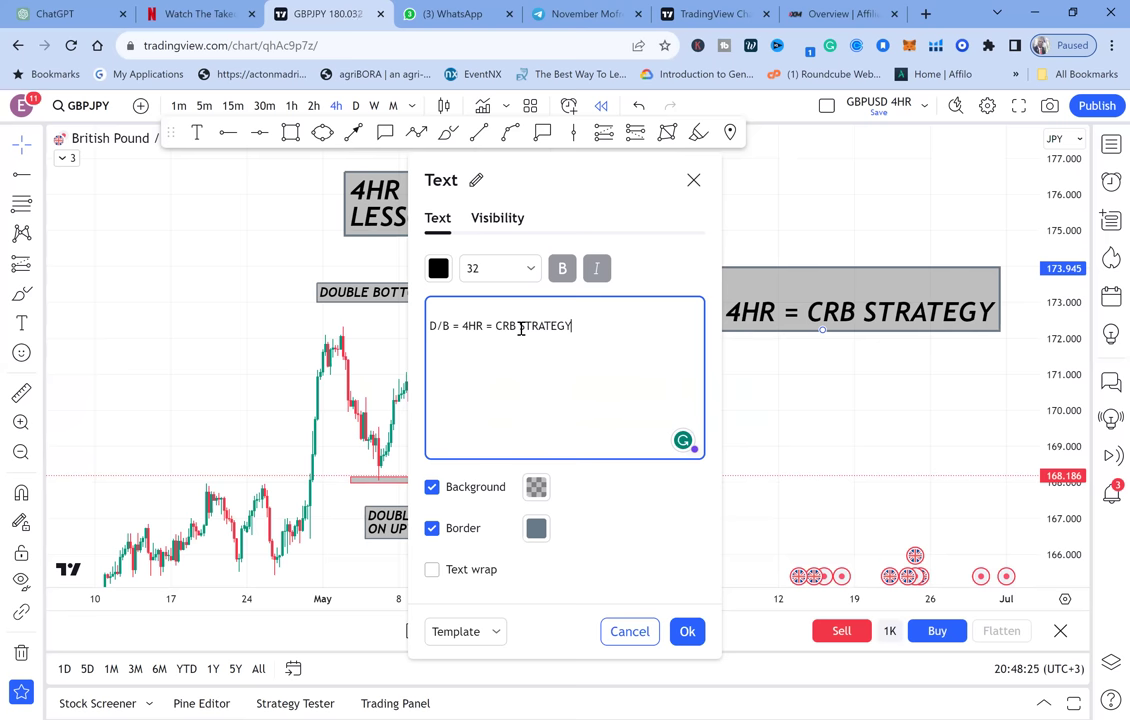
Step: Add the lines "C = CURRENT", "R = RESISTANCE" and "B = BREAK" to the strategy note and finish editing it
key(Return)
text(C = CURRENT)
key(Return)
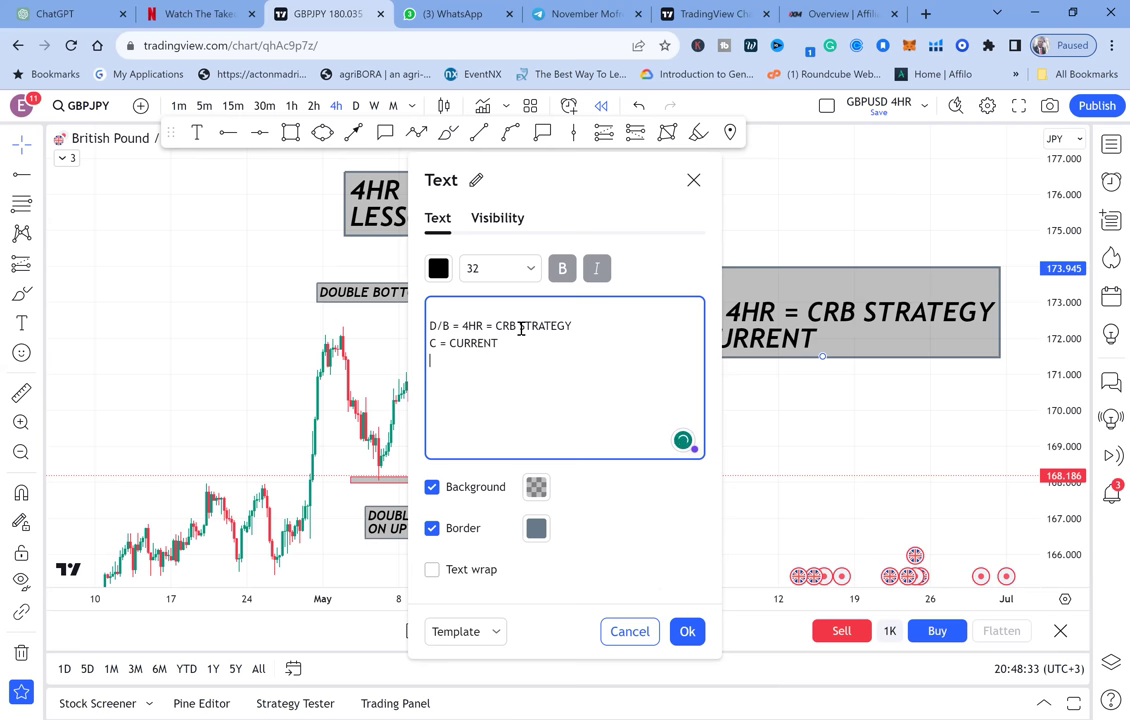
text(R =)
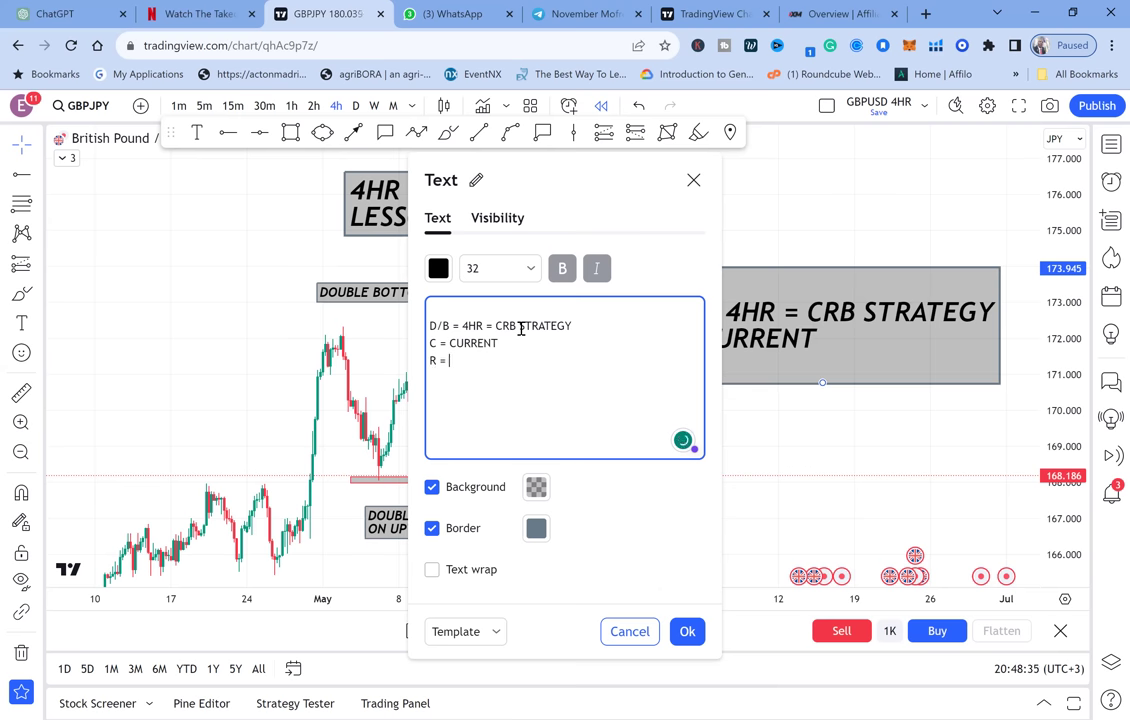
text(SISTANCE )
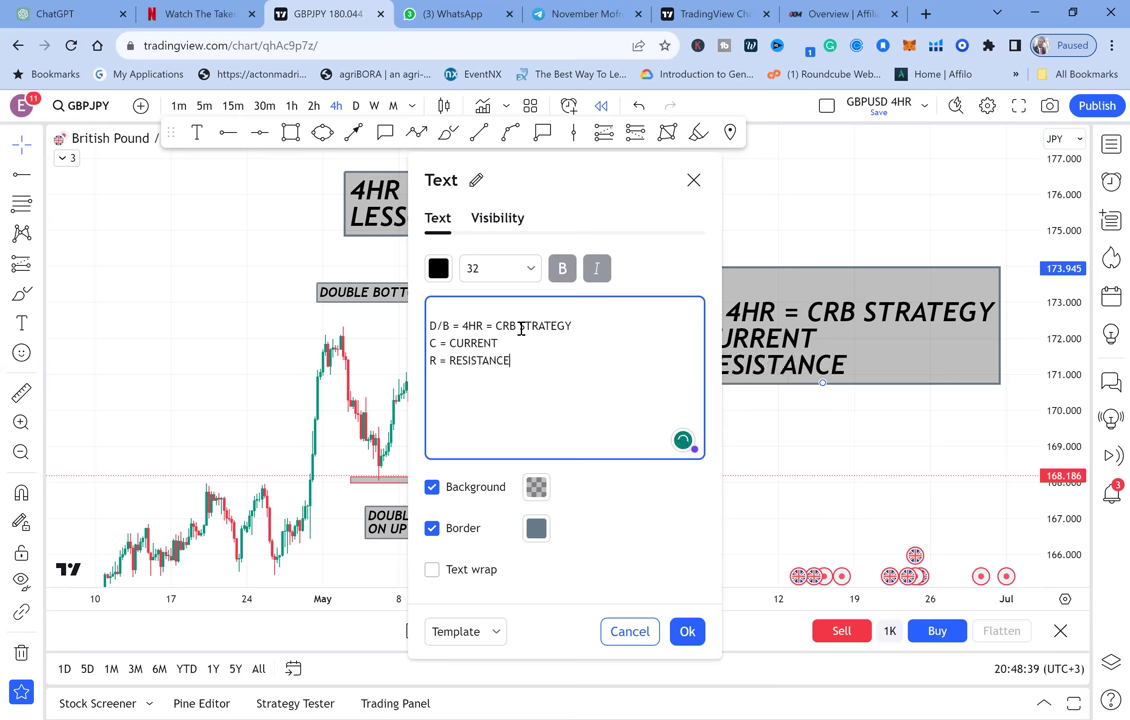
text(B)
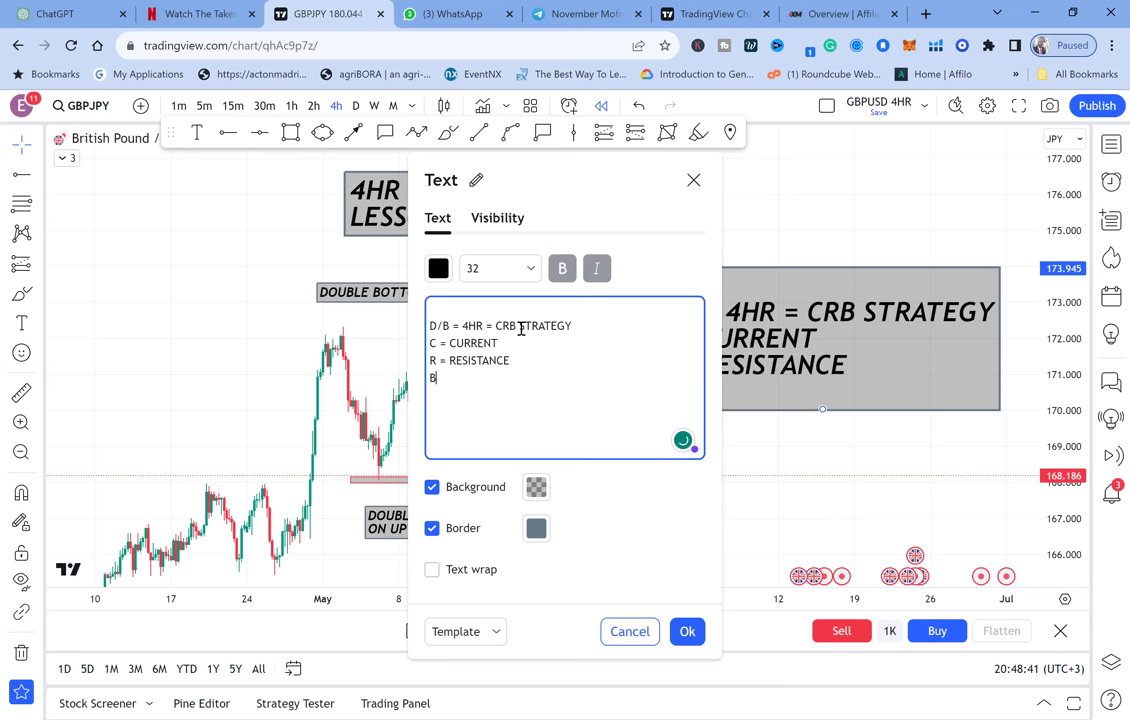
text( = BREAK)
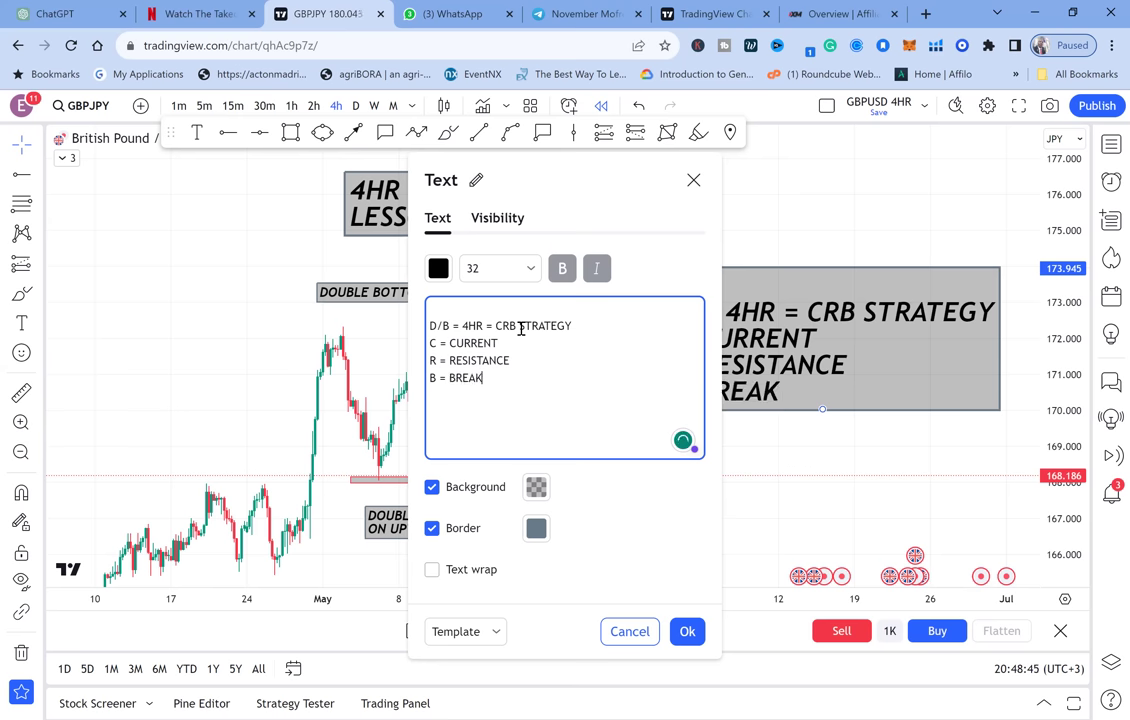
click(255, 351)
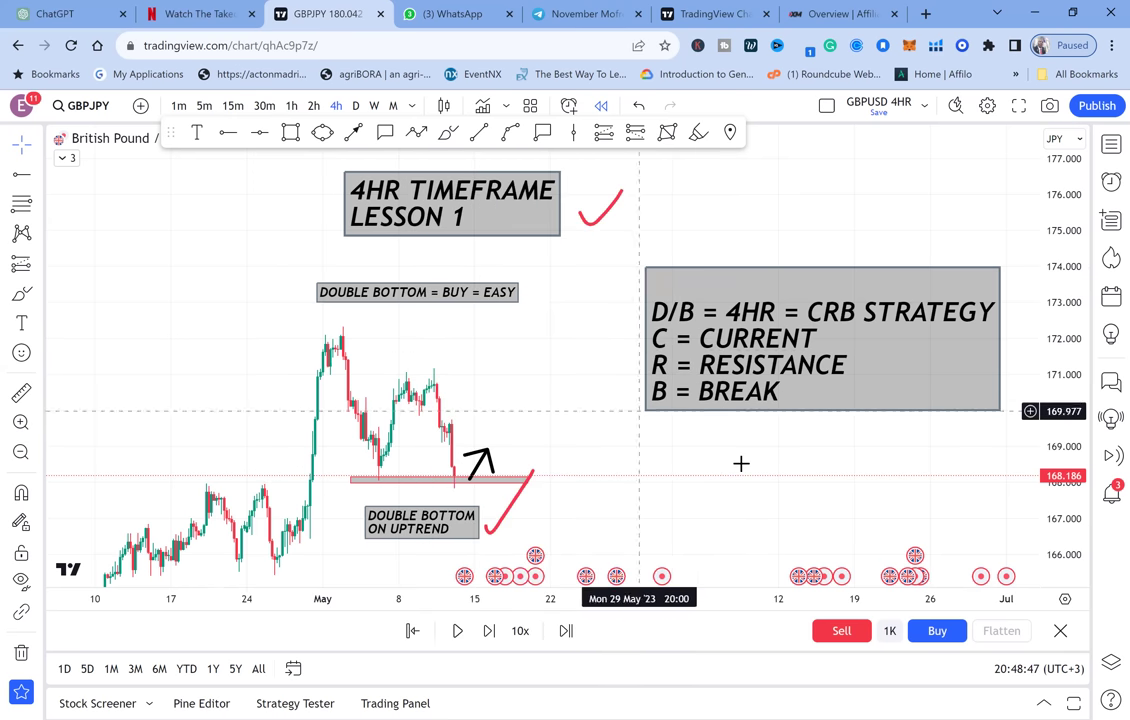
Step: Delete the black upward arrow above the double bottom zone on the GBPJPY chart
drag(724, 482, 797, 391)
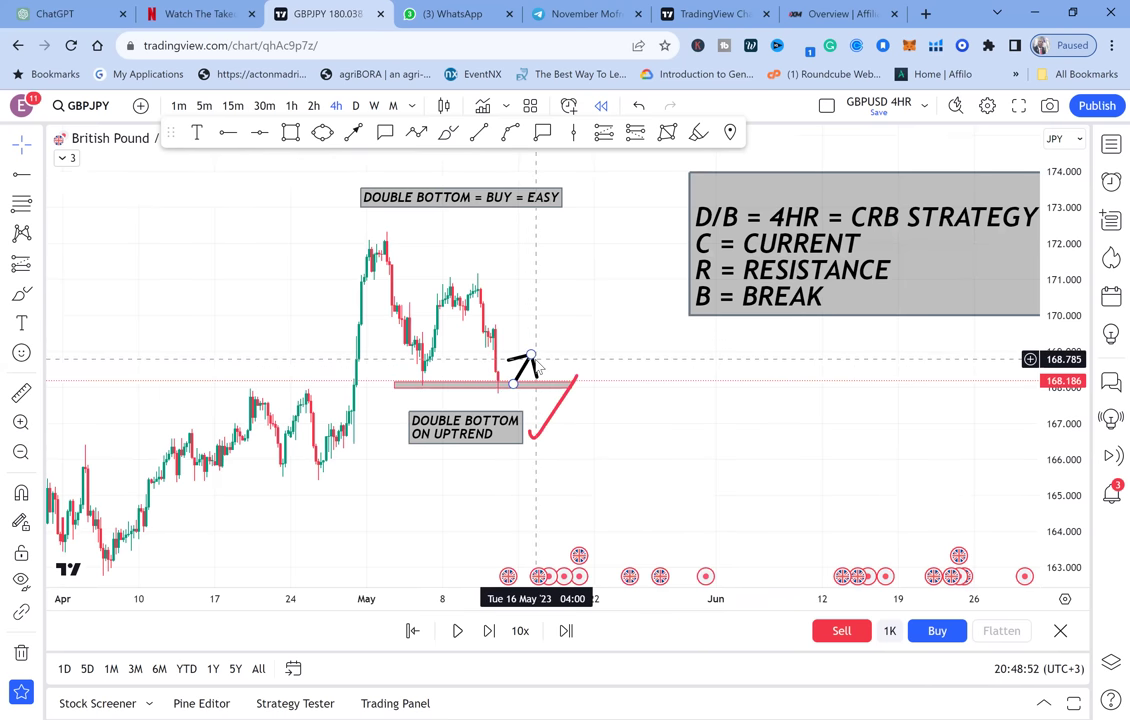
click(534, 358)
key(Delete)
Step: Draw a horizontal line at 171.173 on the peak between the double bottom and recent high, and measure from the grey zone up to it
scroll(535, 358, up, 2)
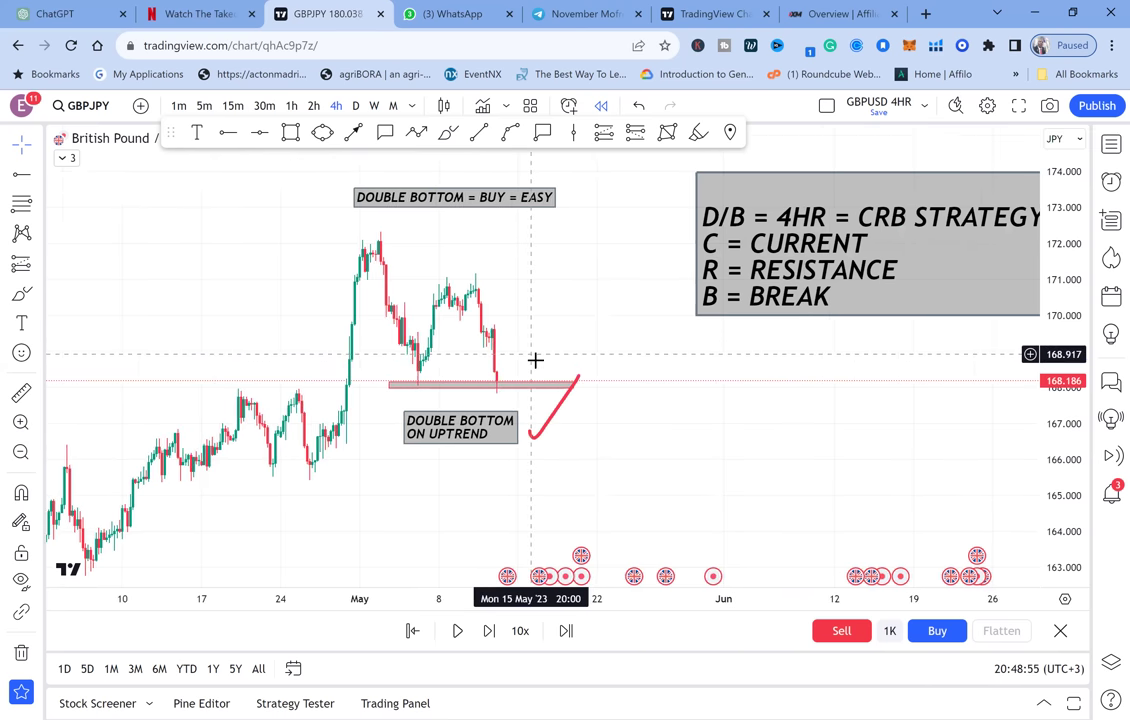
scroll(535, 358, up, 2)
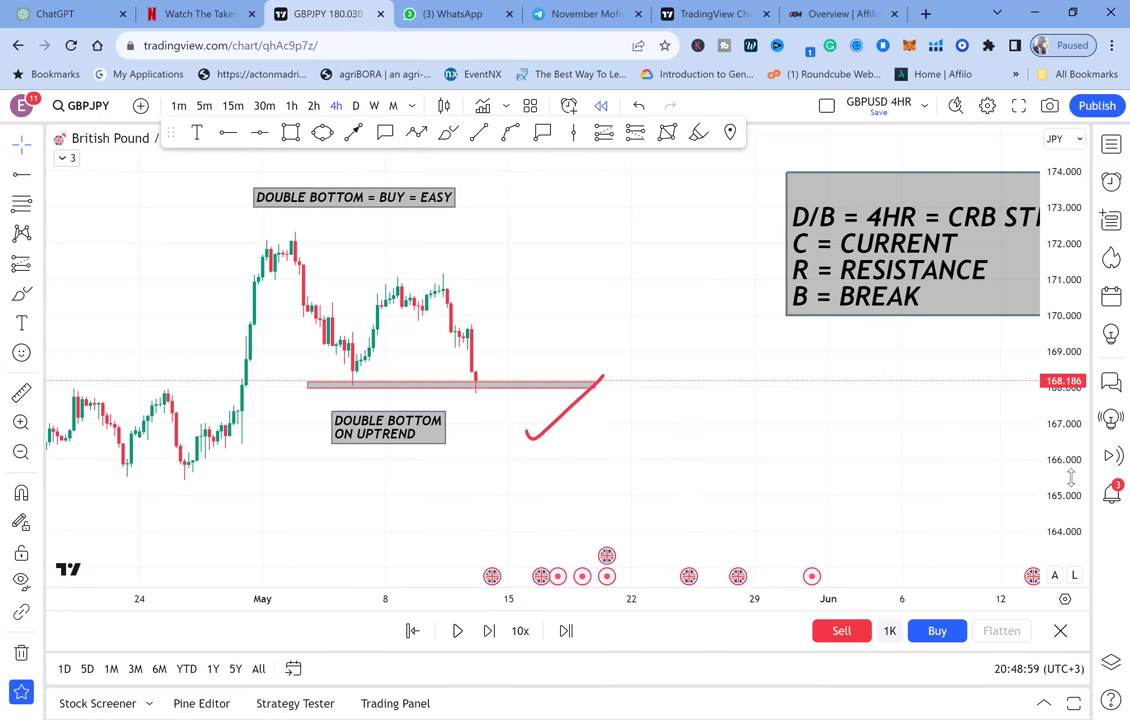
drag(1071, 477, 1042, 354)
drag(688, 400, 676, 453)
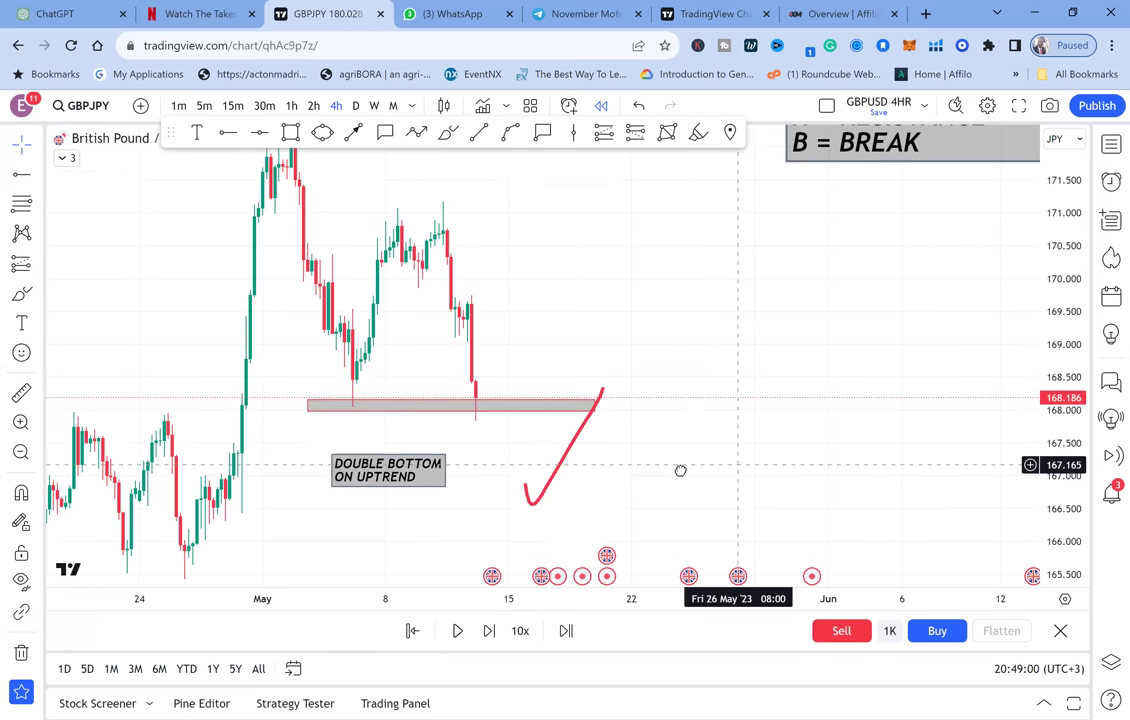
drag(394, 551, 402, 520)
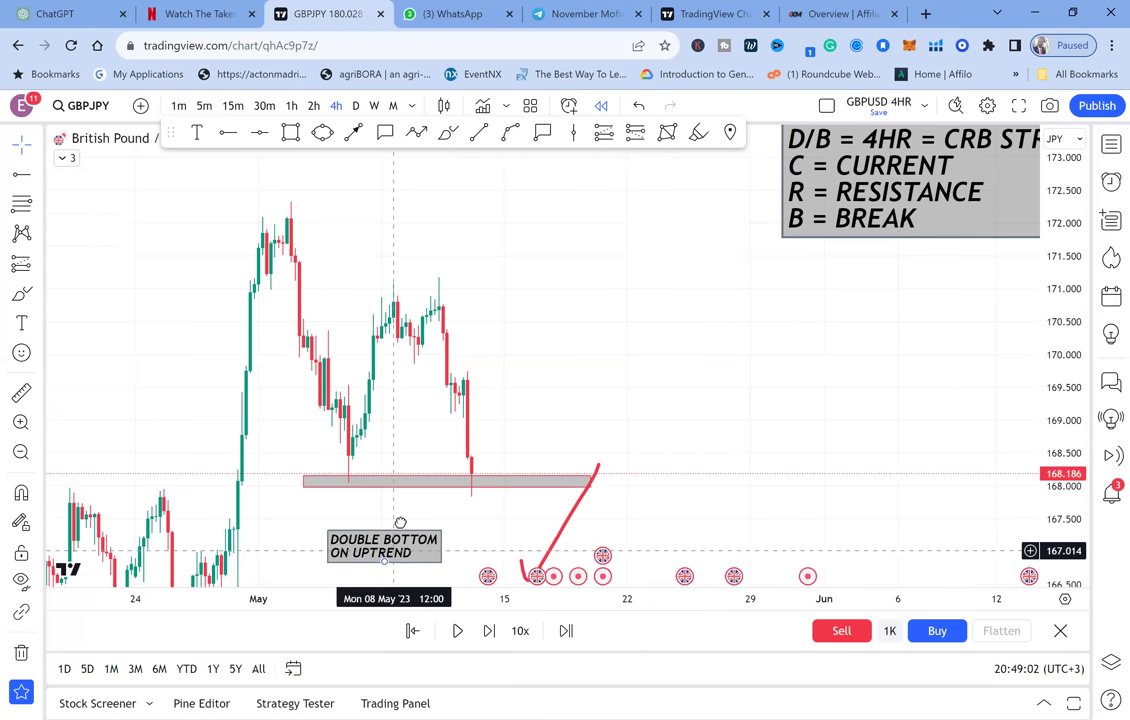
drag(590, 356, 551, 396)
scroll(508, 416, up, 1)
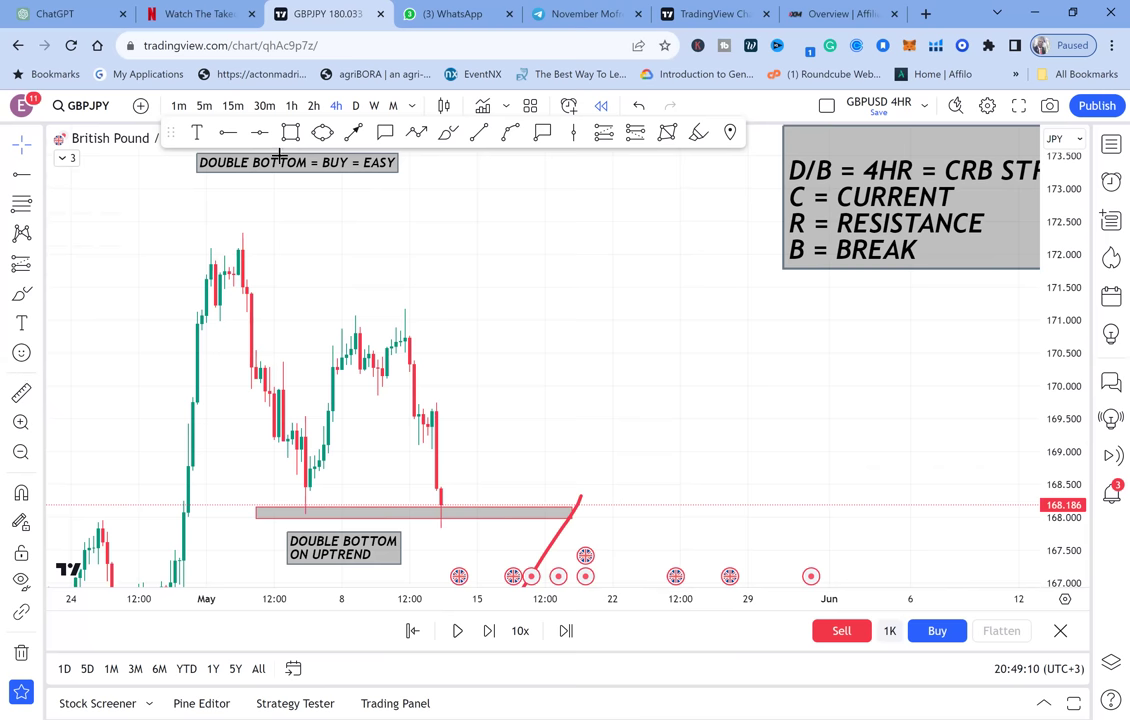
click(257, 131)
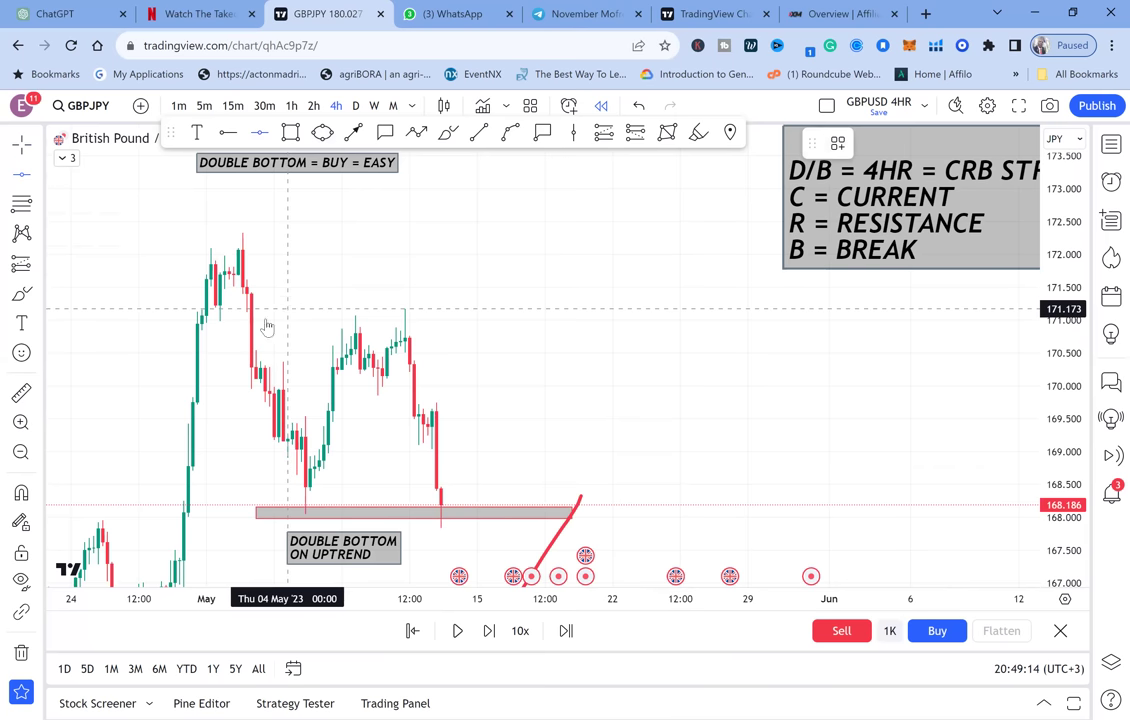
click(288, 309)
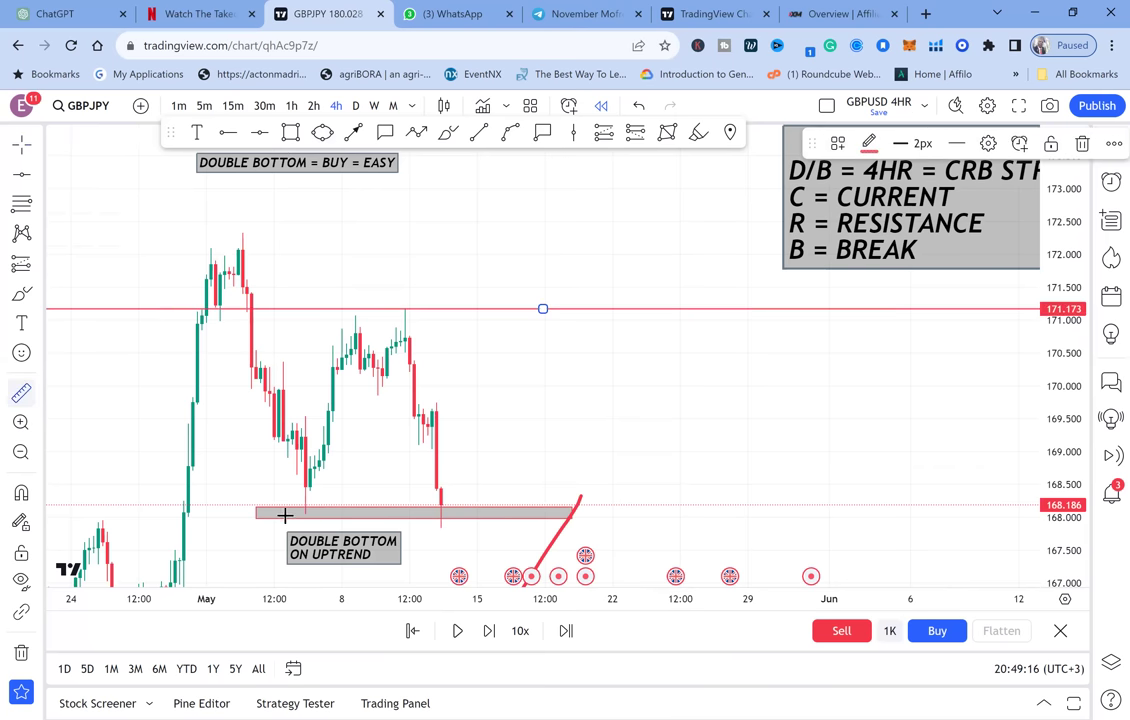
click(531, 309)
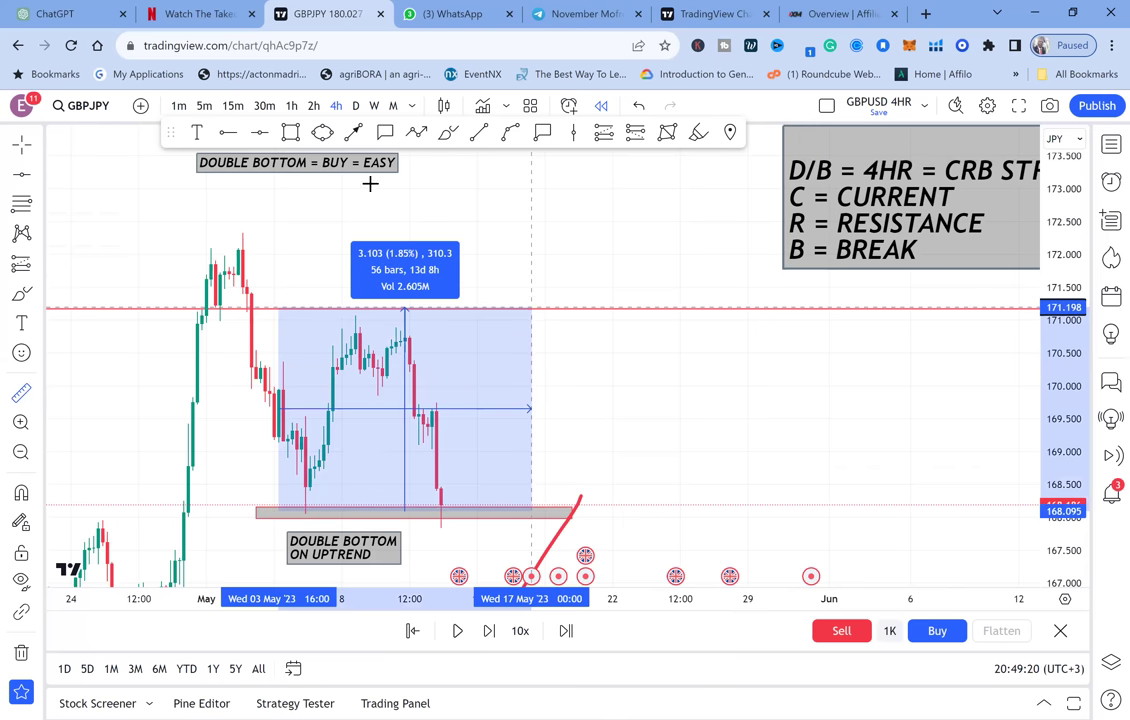
Step: Draw a second horizontal line at 169.627 on the minor high before the last drop and color it green
click(259, 133)
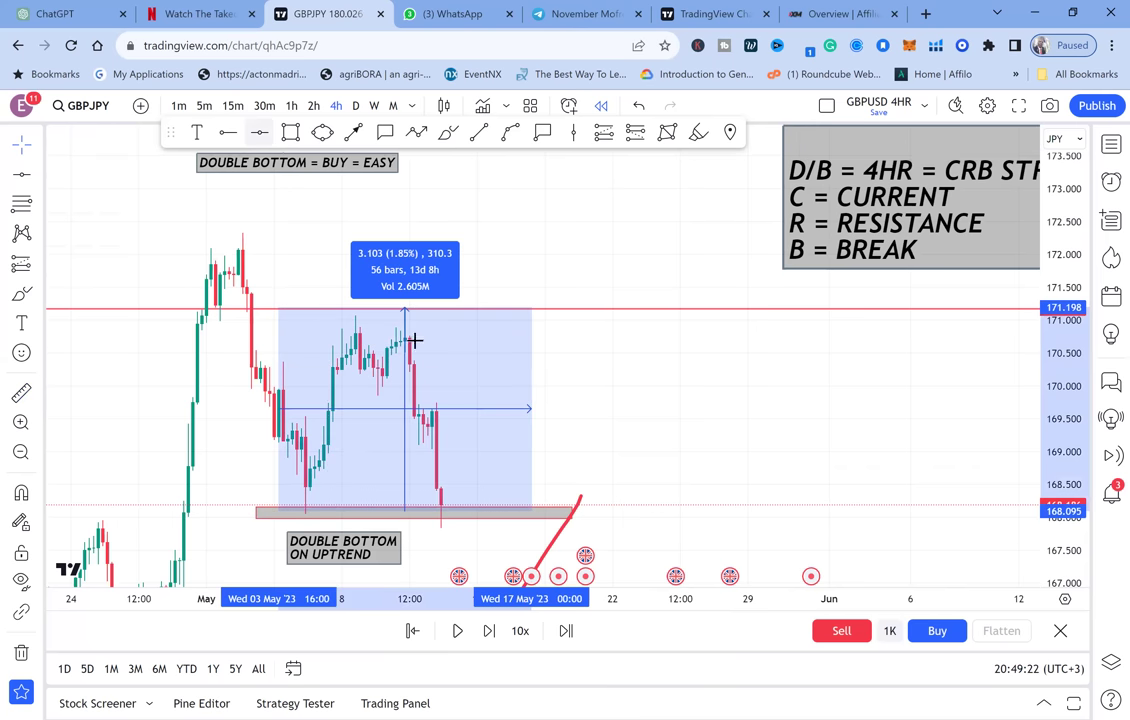
click(429, 411)
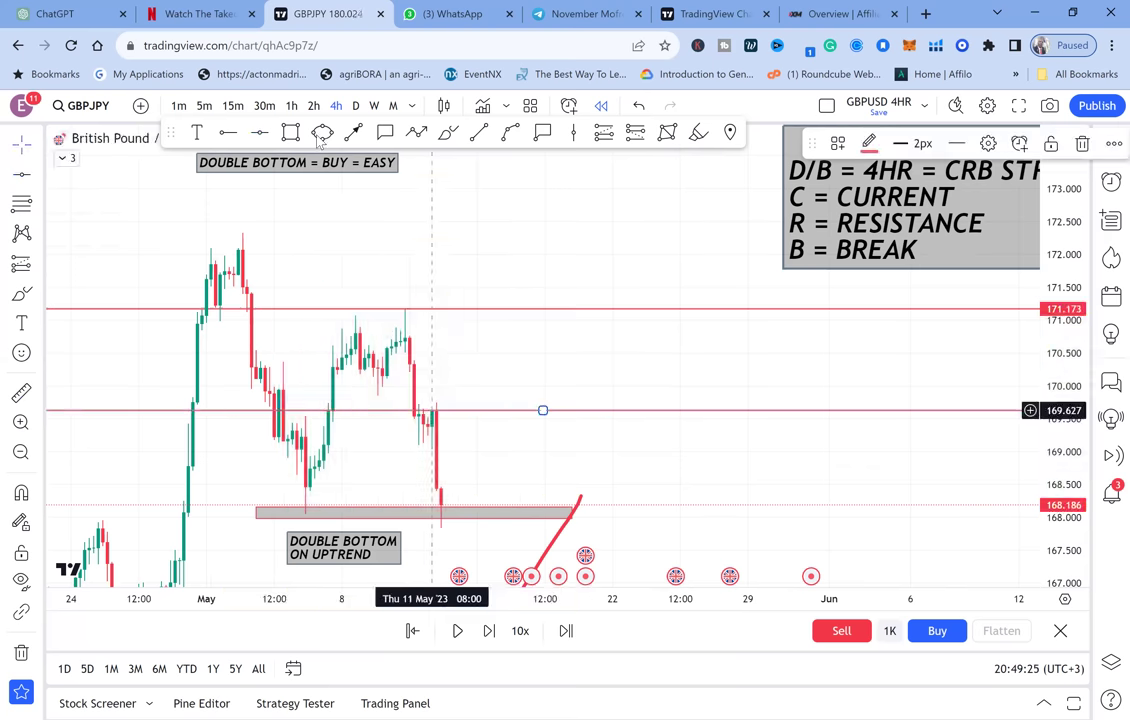
click(868, 147)
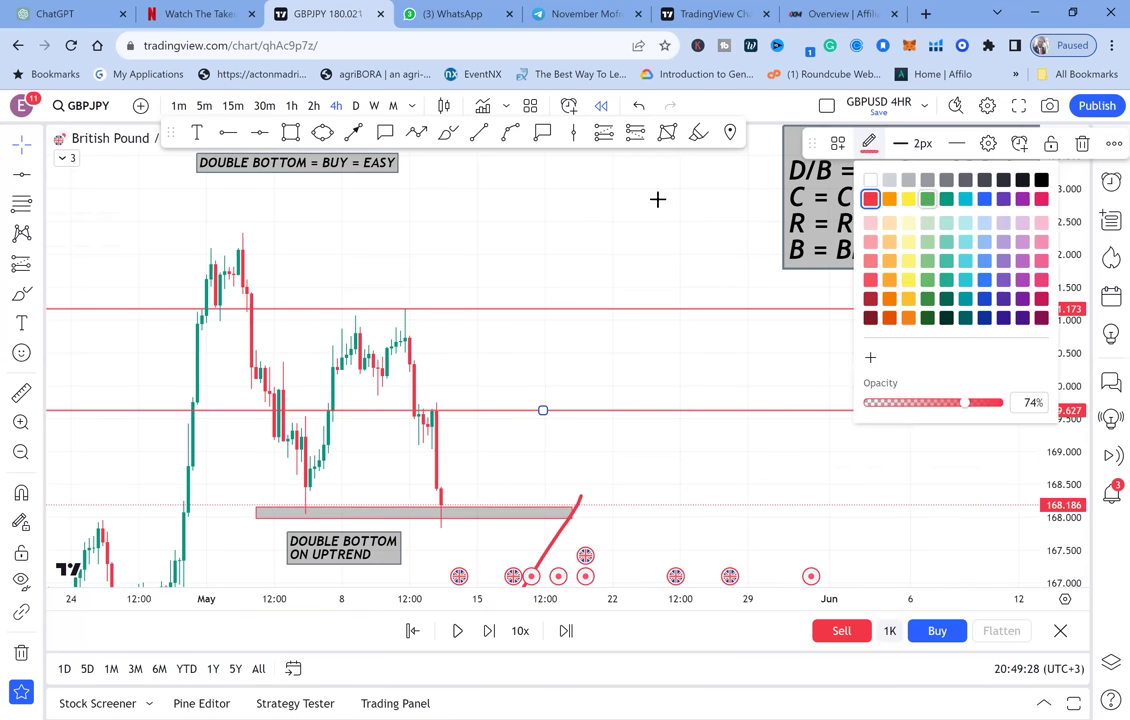
click(927, 198)
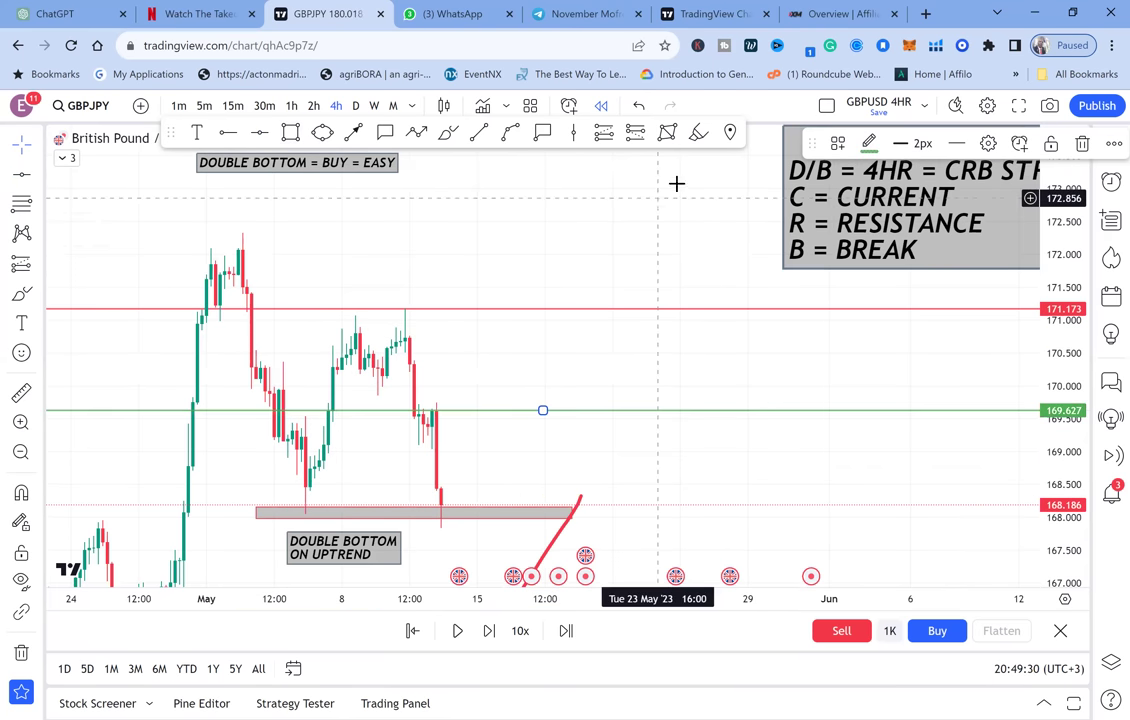
Step: Draw a small yellow ellipse around the candles touching the green 169.627 line just before the final drop
click(322, 132)
click(404, 401)
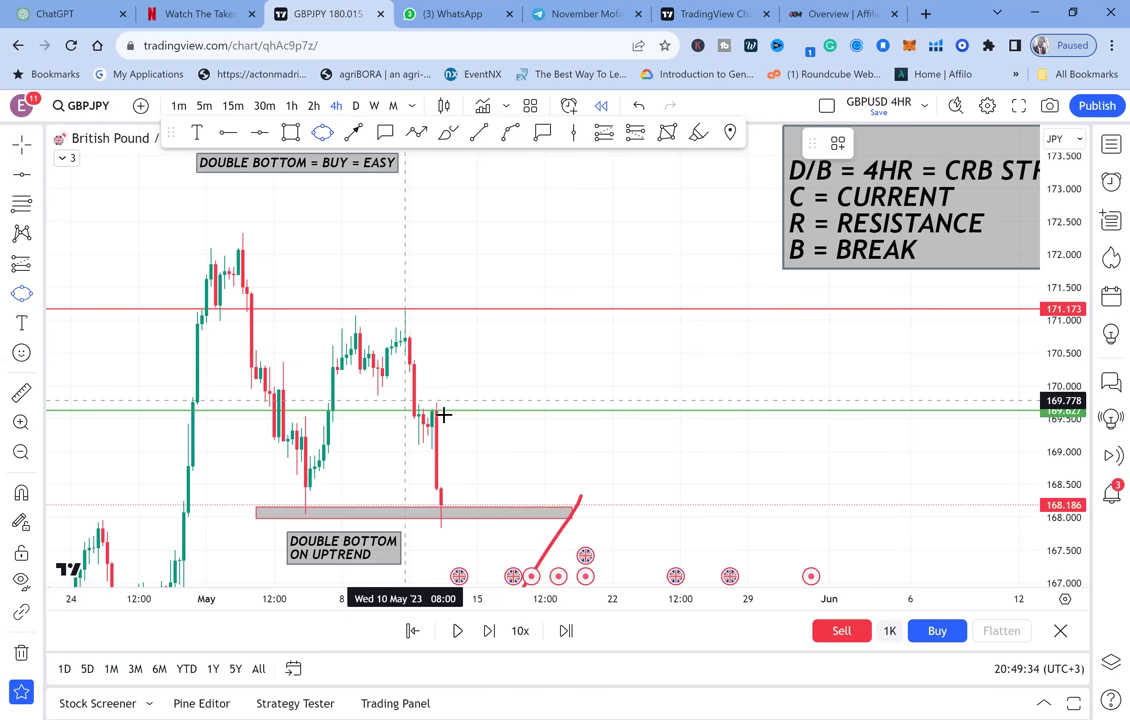
click(442, 412)
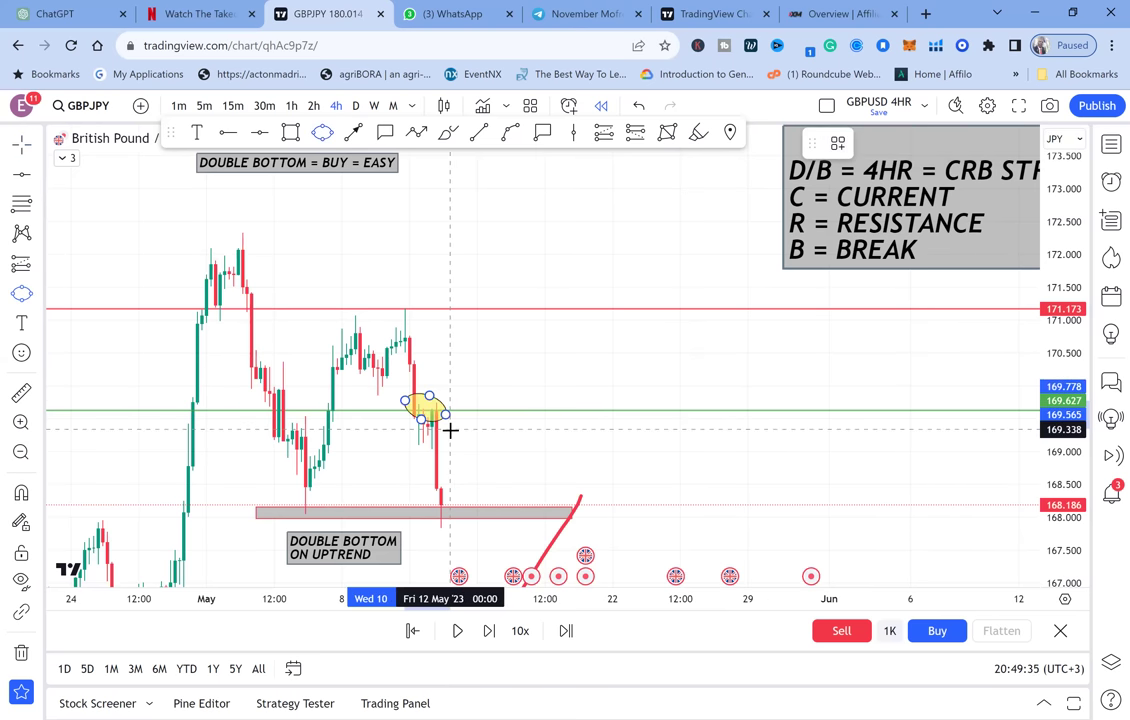
click(450, 430)
click(504, 392)
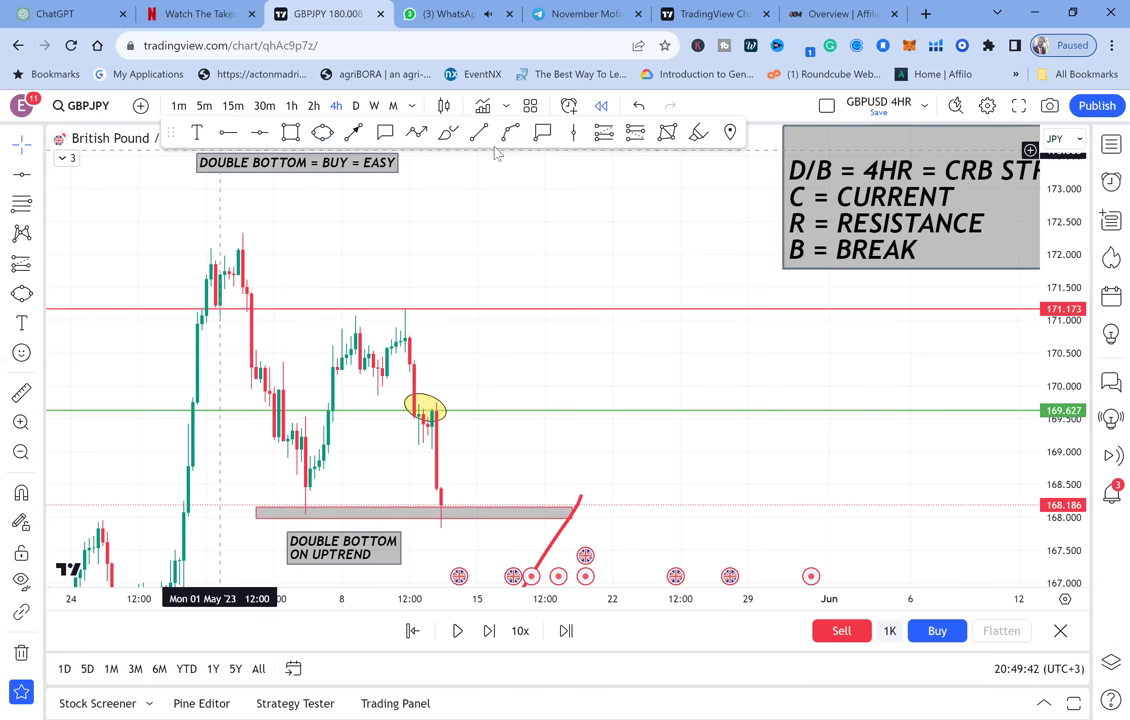
Step: Add a callout reading "RBS" above the yellow ellipse, pointing to the candles on the green line
click(382, 139)
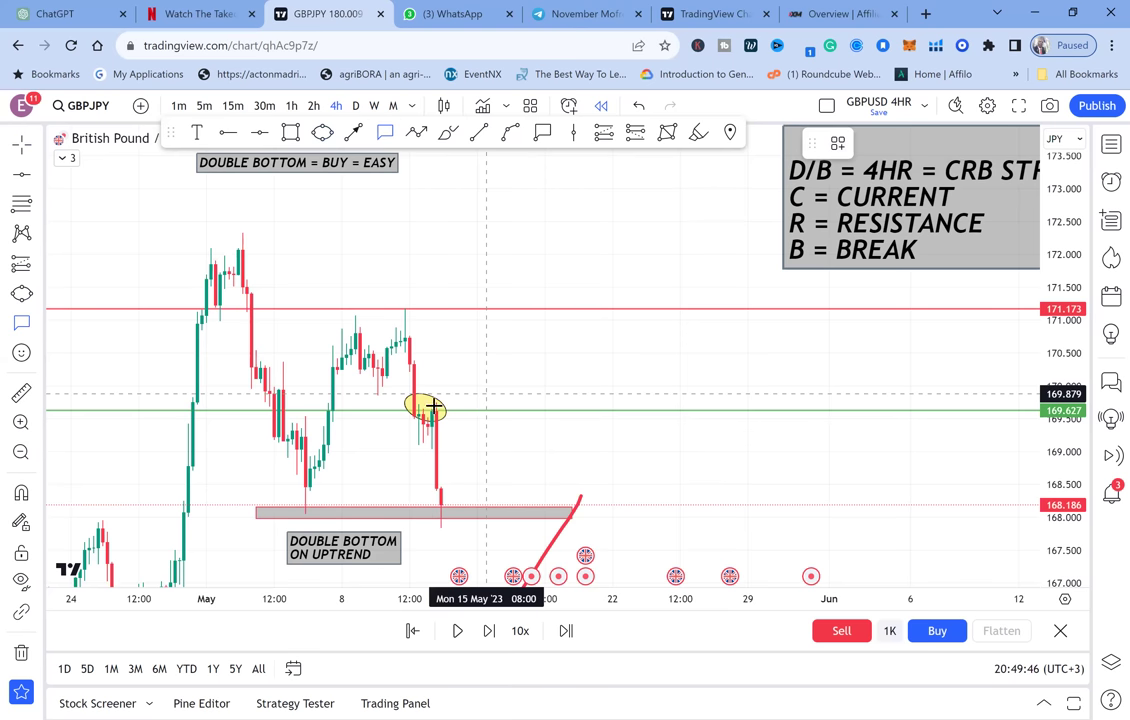
click(432, 404)
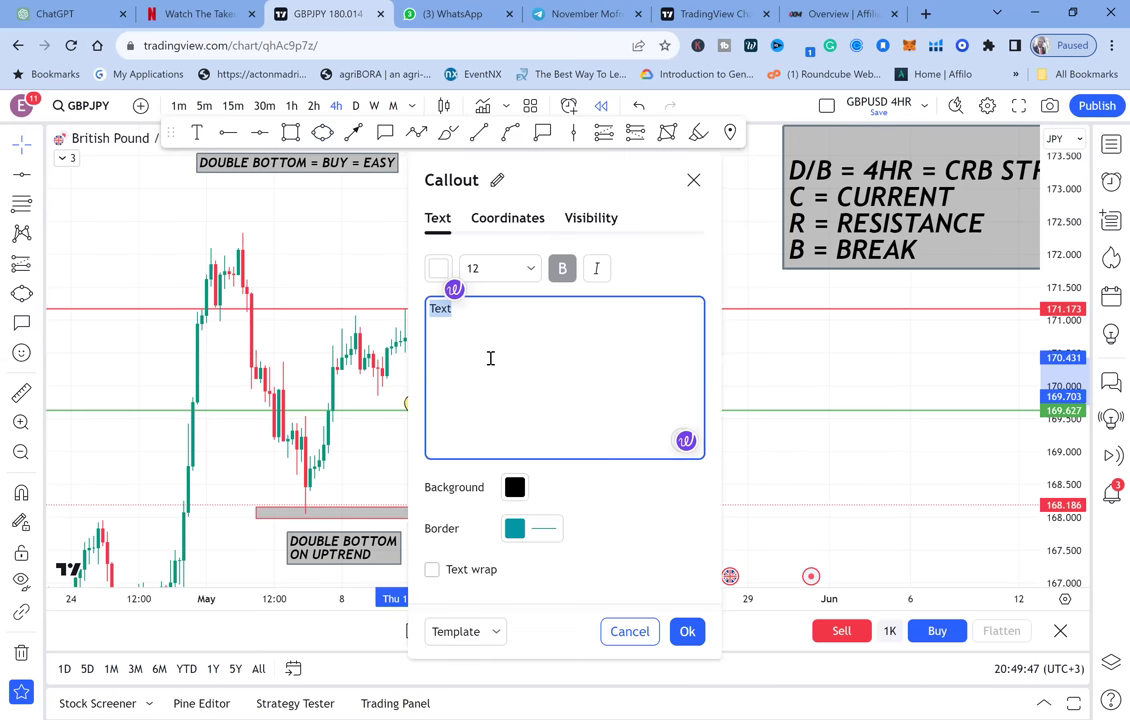
text(RBS)
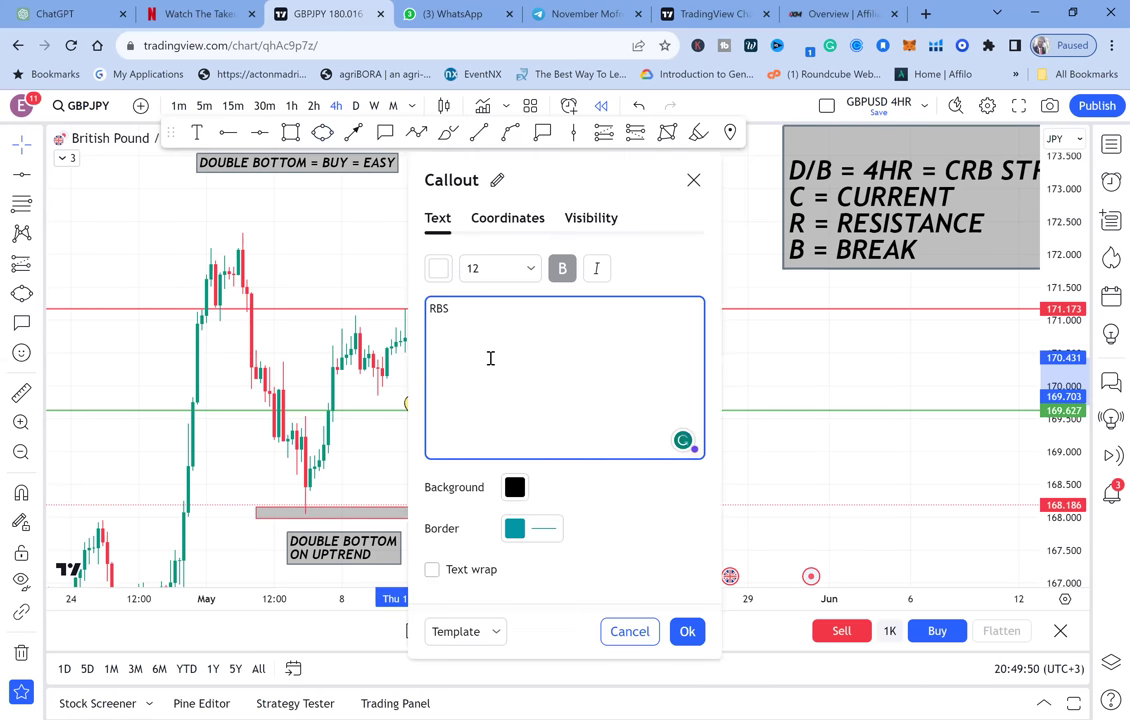
click(775, 359)
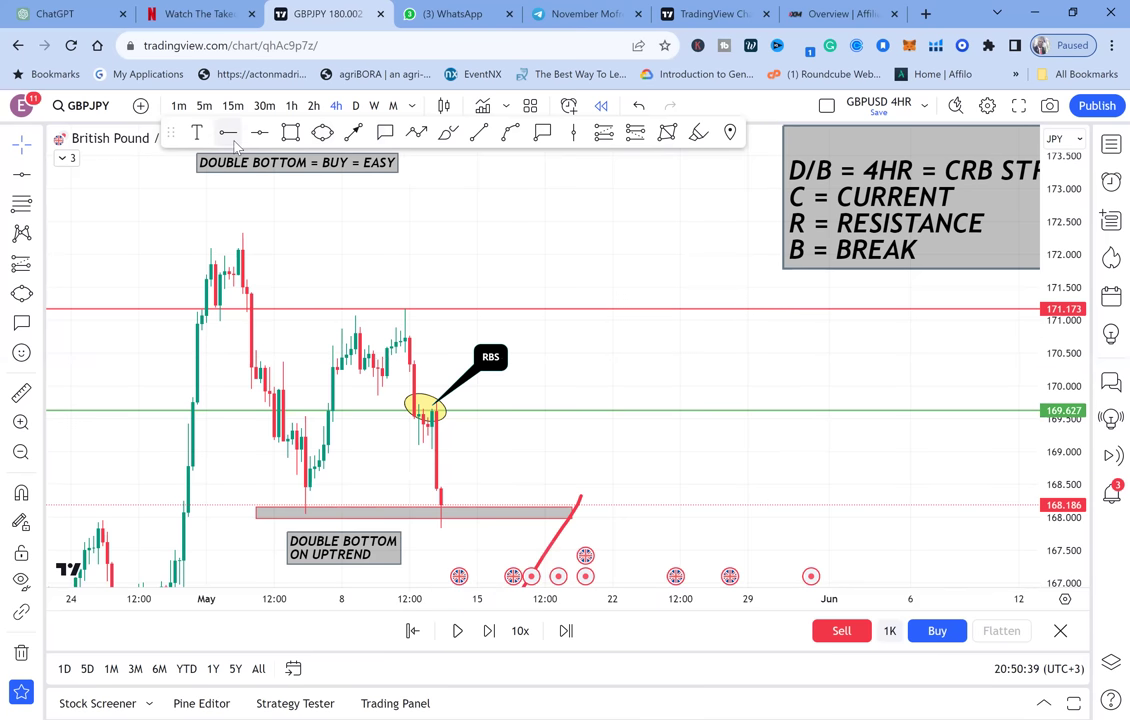
Step: Add a "NECKLINE" text label just above the red 171.173 line, with font size 16 and no background or border
click(197, 132)
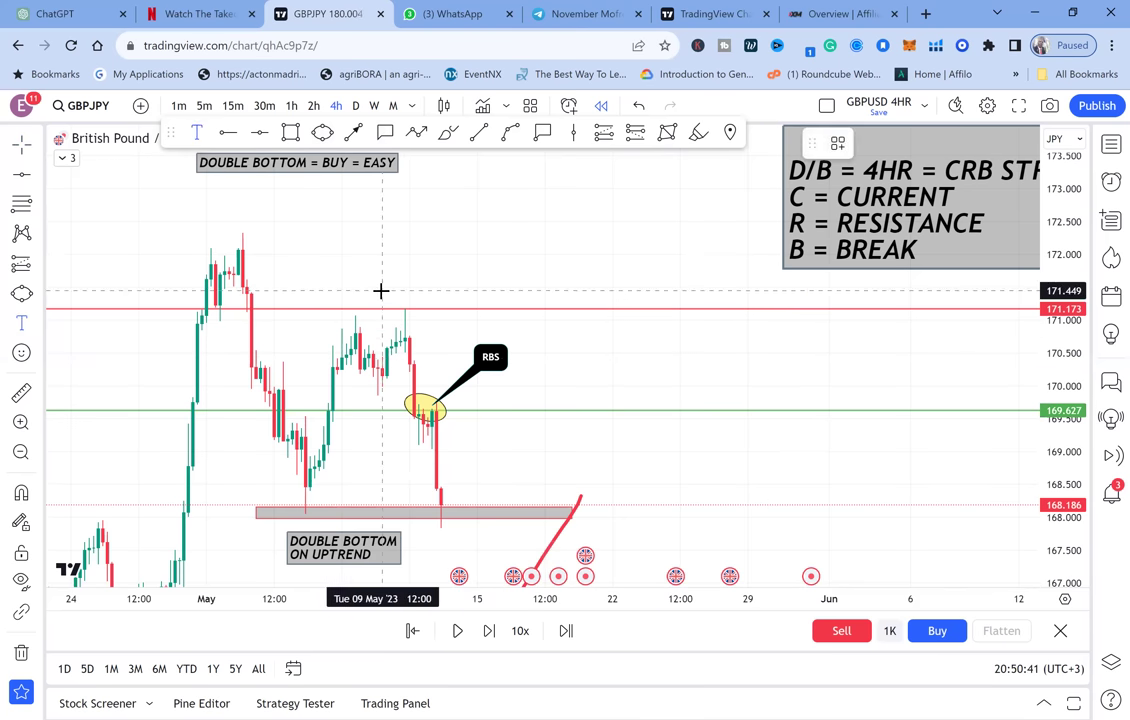
click(380, 291)
text(NECKLINE)
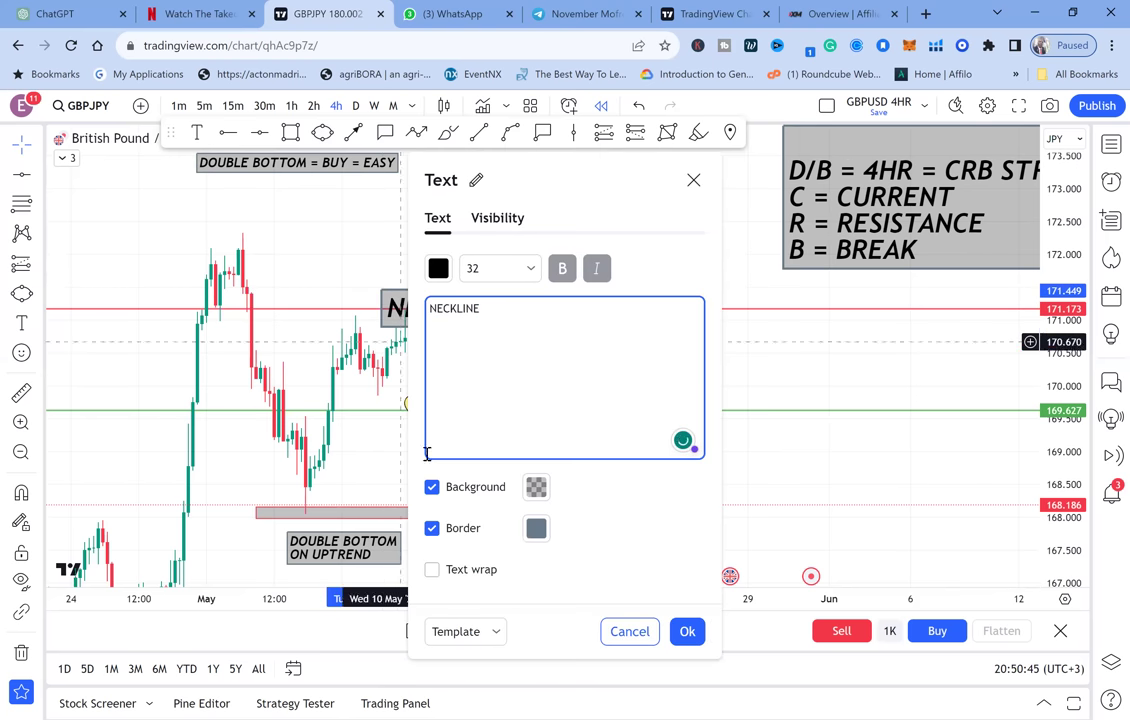
click(431, 487)
click(434, 529)
click(474, 271)
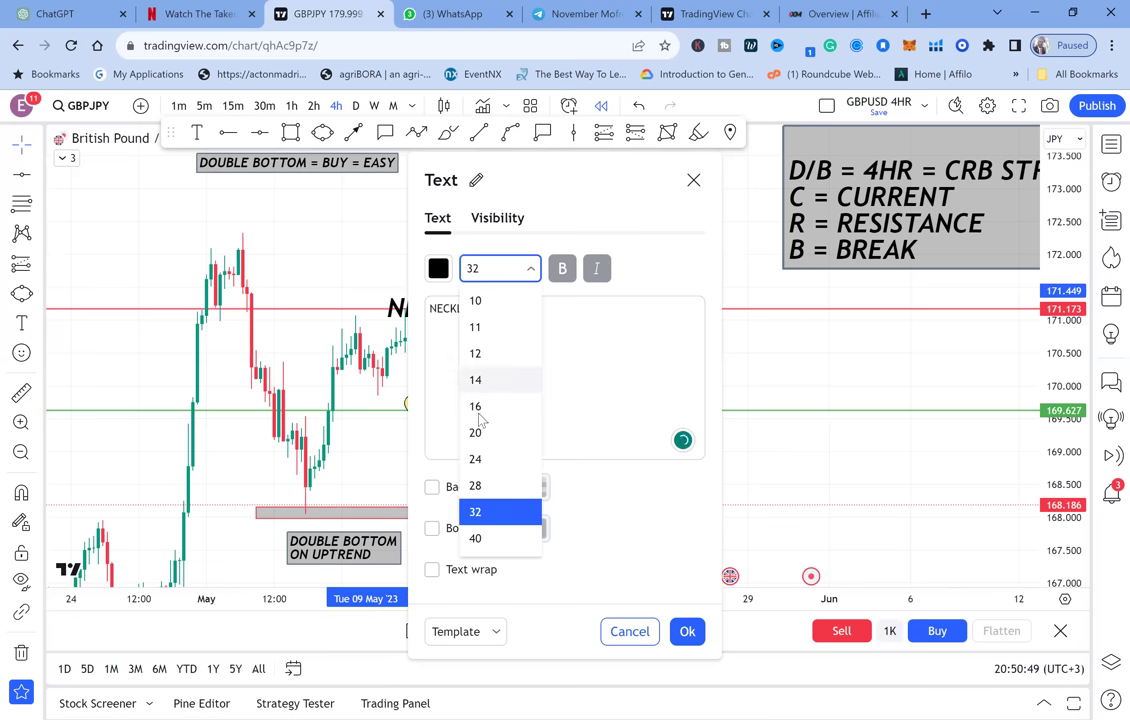
click(470, 404)
click(360, 284)
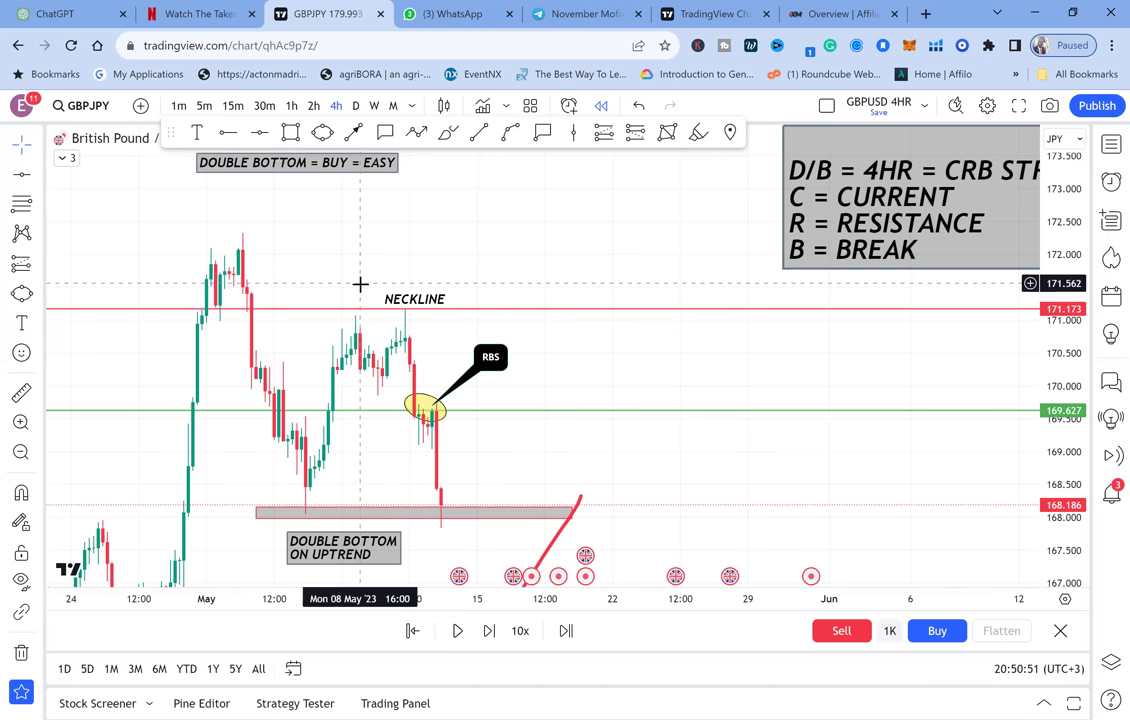
drag(420, 297, 409, 298)
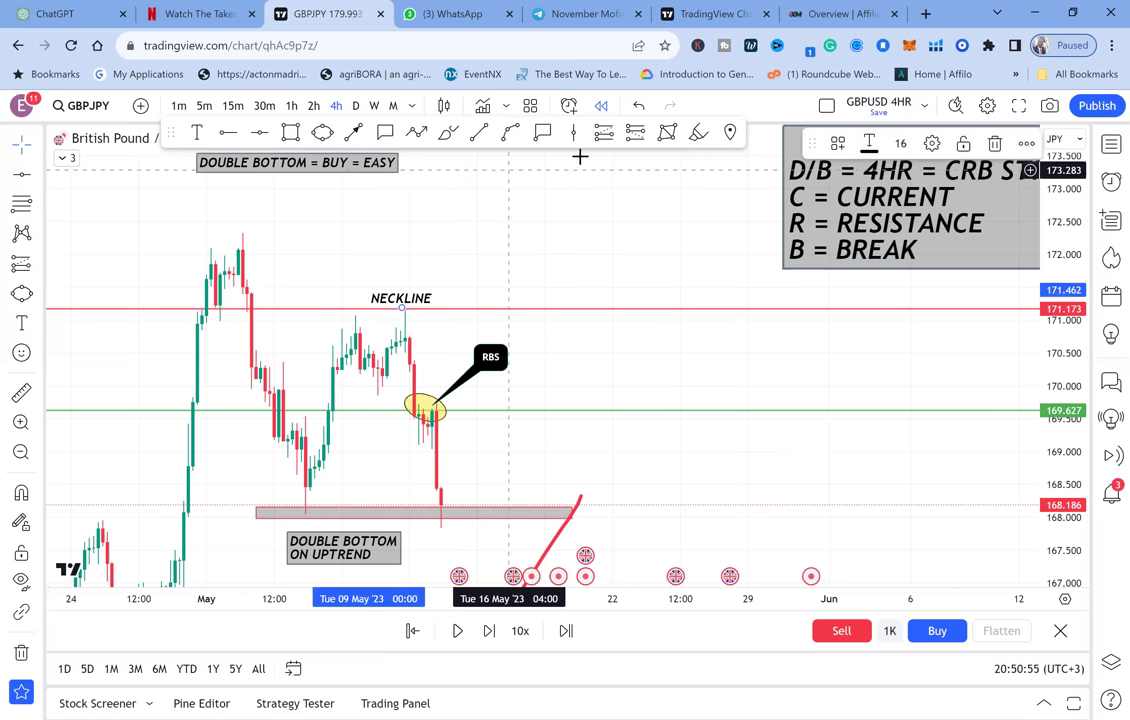
Step: Add a "HALF" text label just above the green 169.627 line, to the right of the yellow ellipse
click(197, 133)
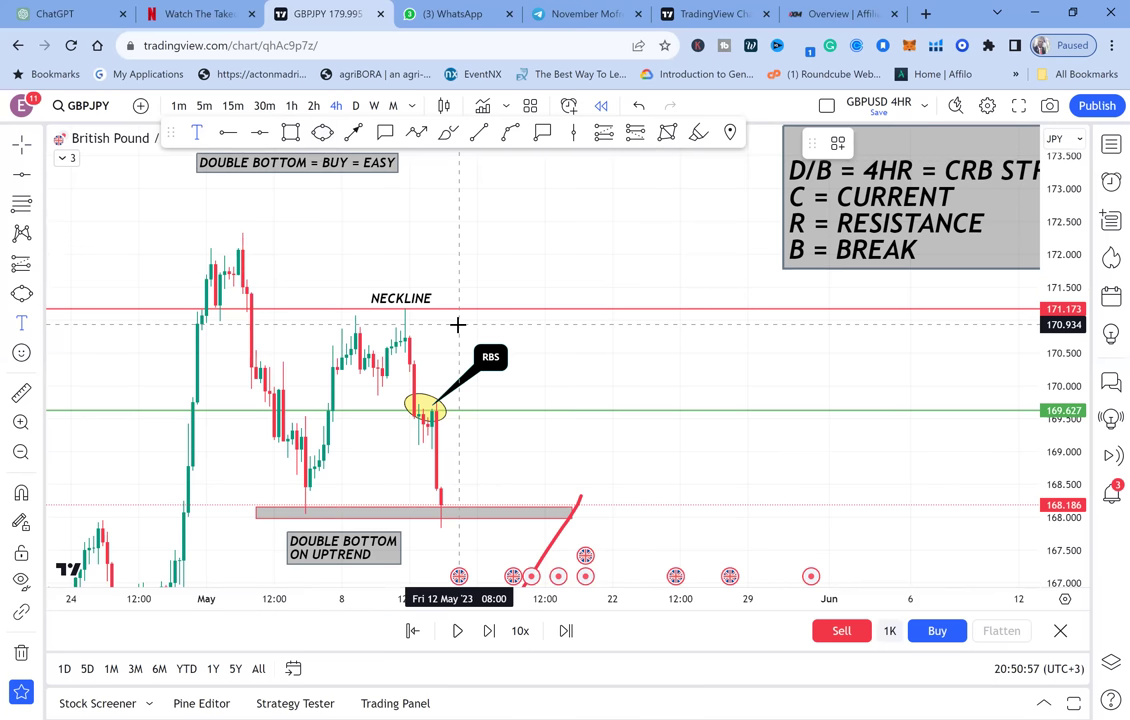
click(526, 397)
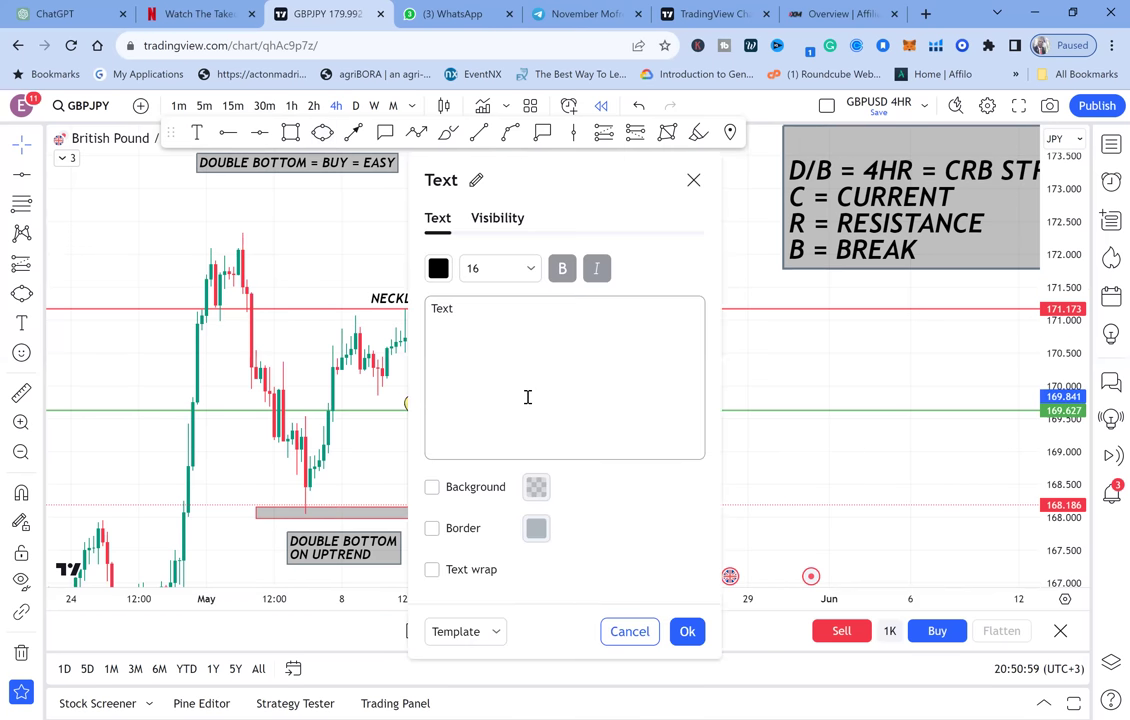
text(HALF)
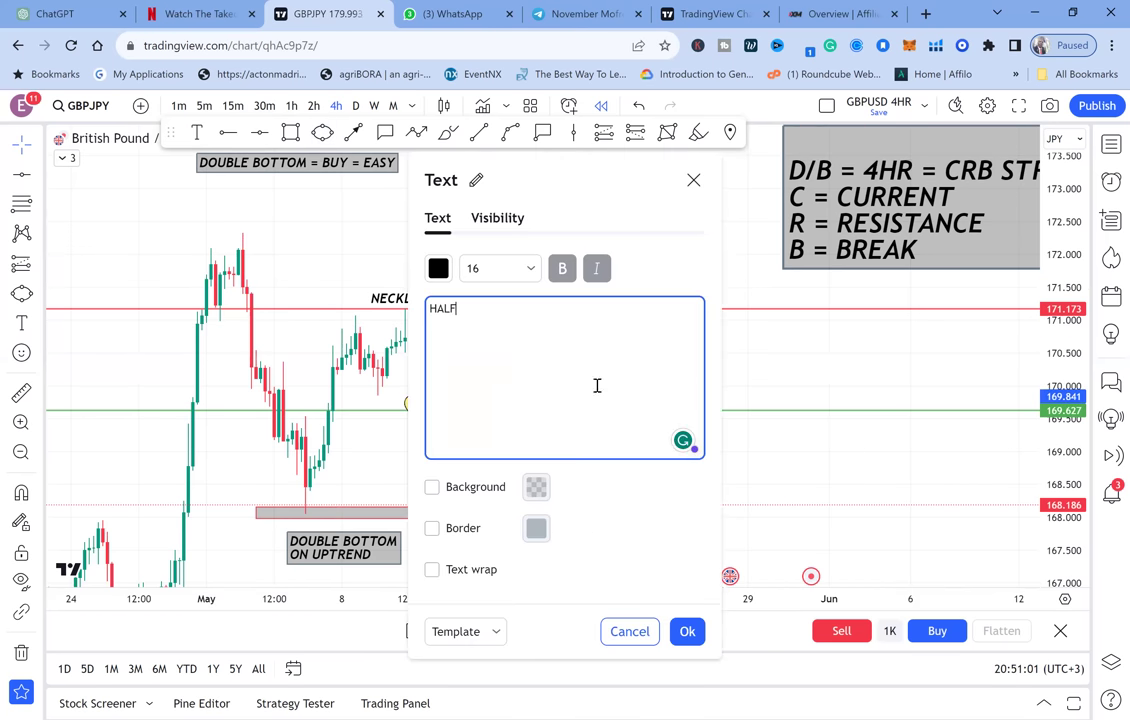
click(810, 375)
drag(550, 405, 540, 396)
click(660, 363)
Step: Advance the bar replay step by step through the bounce from the grey double bottom zone and its first pullback
scroll(660, 363, up, 1)
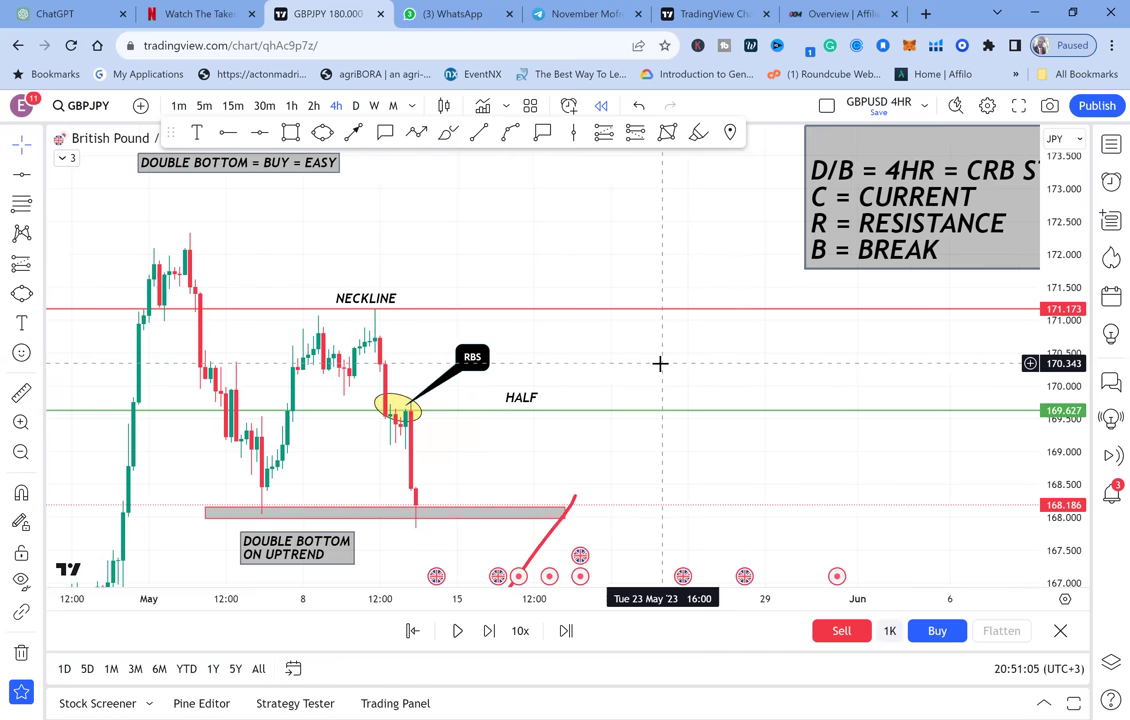
click(20, 393)
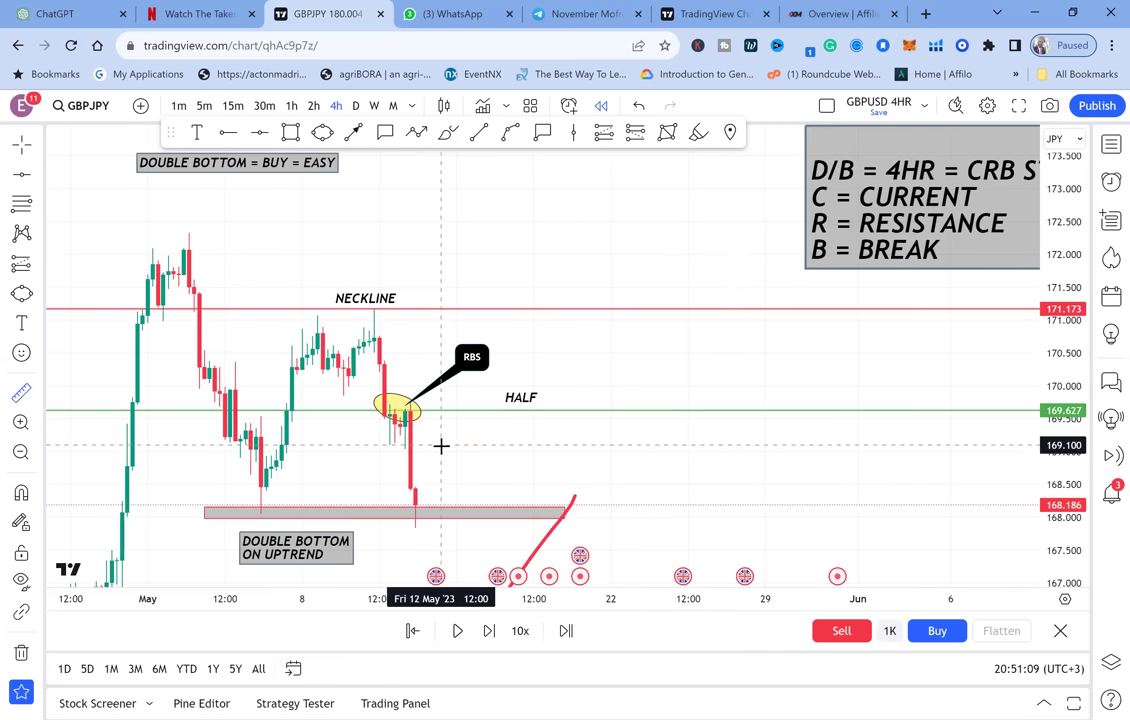
click(489, 632)
click(489, 632)
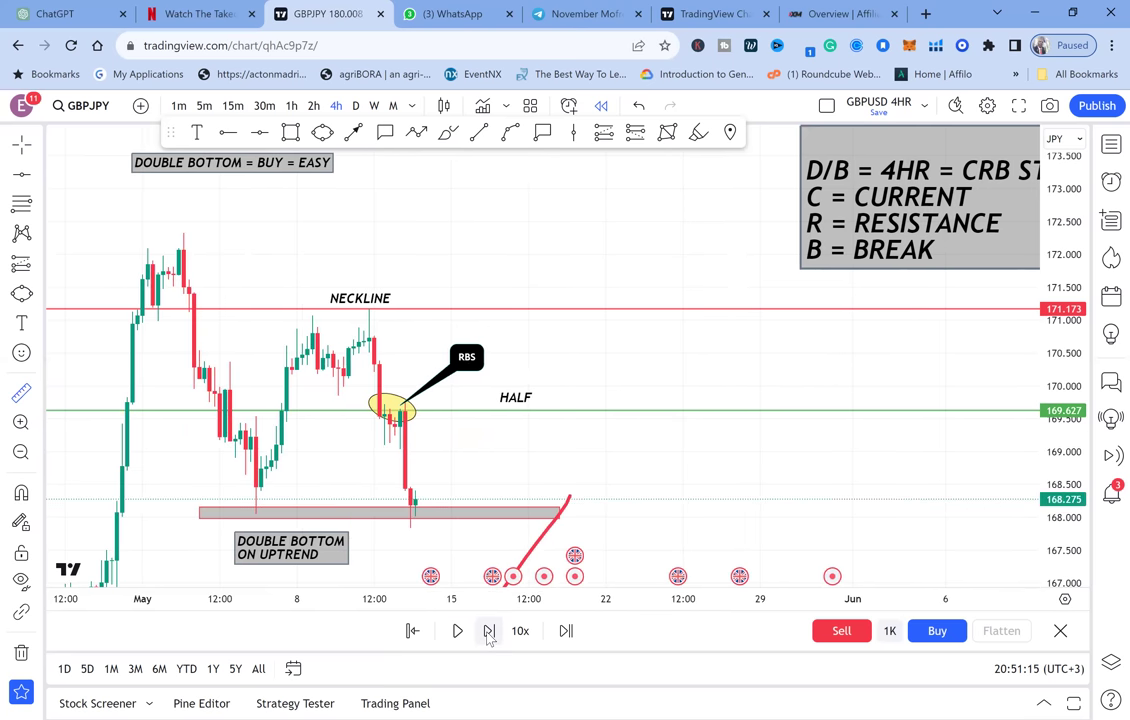
click(489, 632)
click(489, 632)
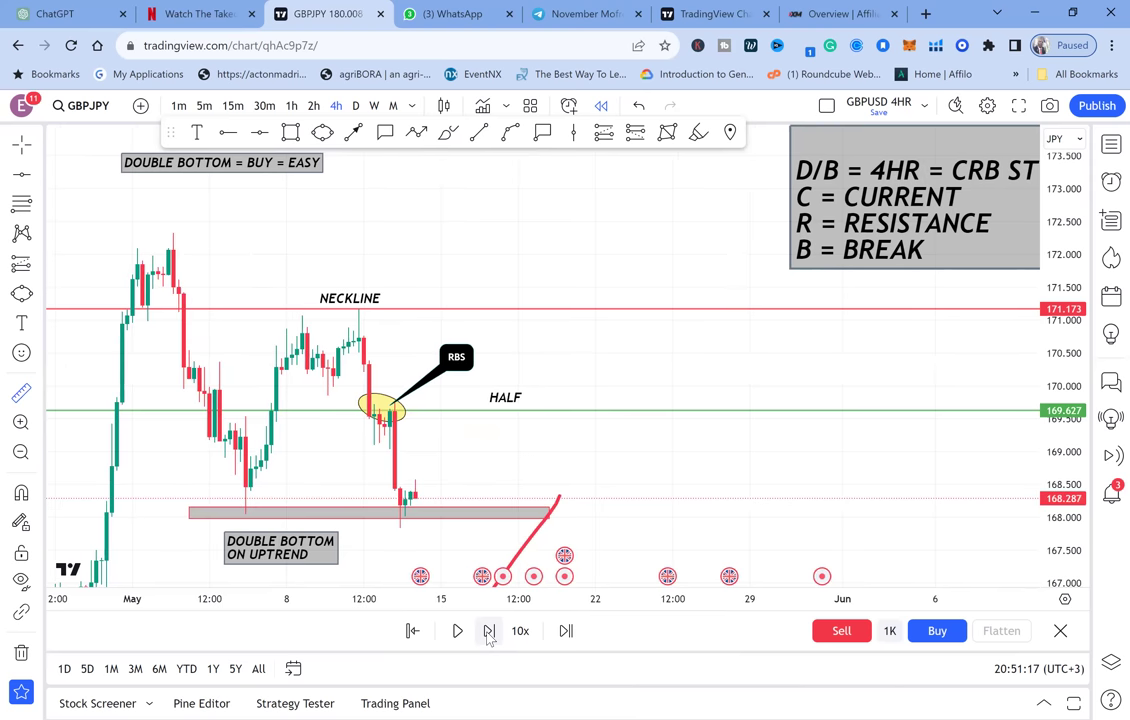
click(489, 632)
click(489, 632)
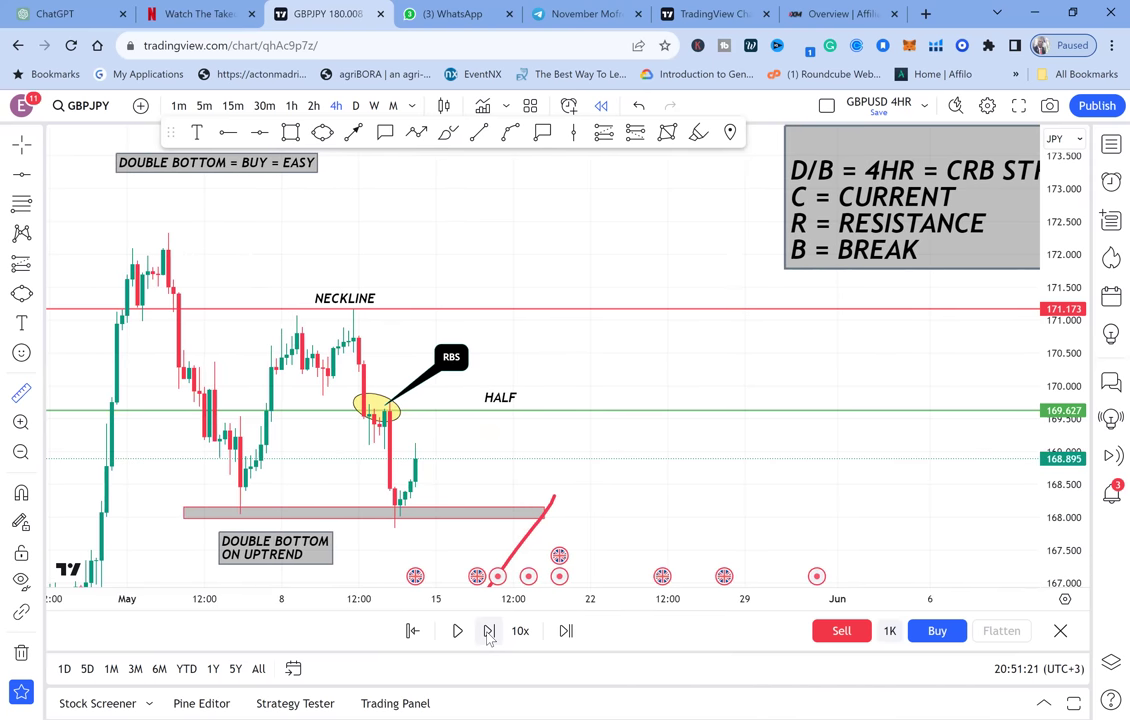
click(489, 632)
click(487, 436)
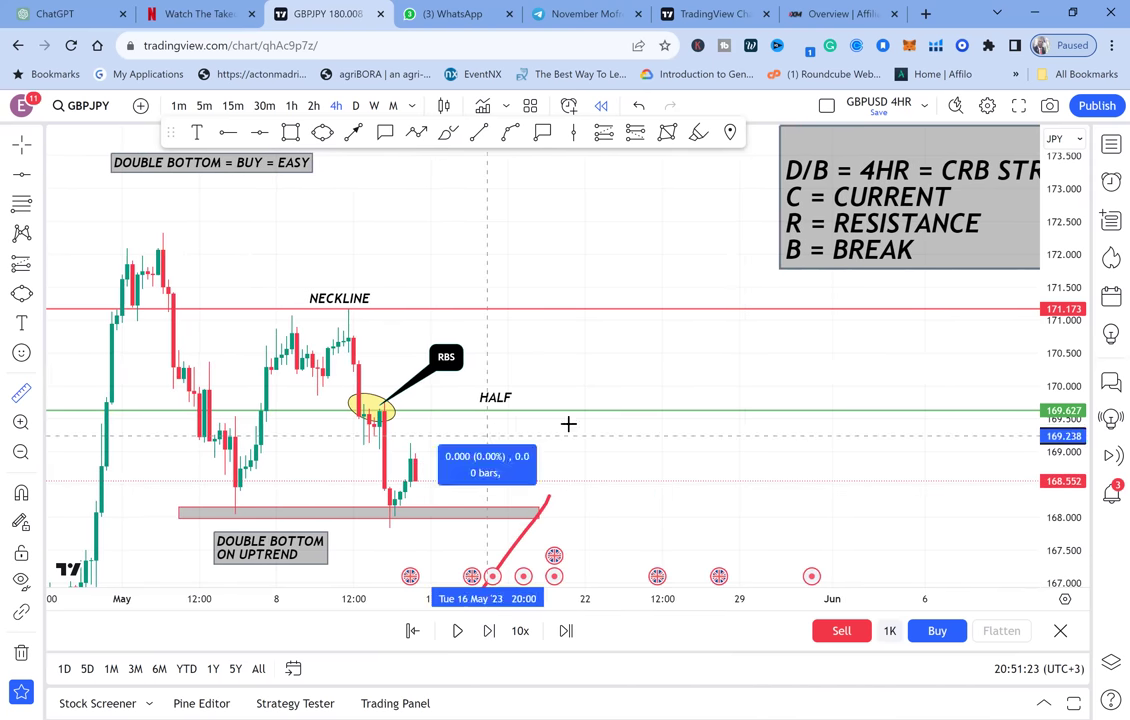
drag(519, 430, 621, 432)
click(710, 451)
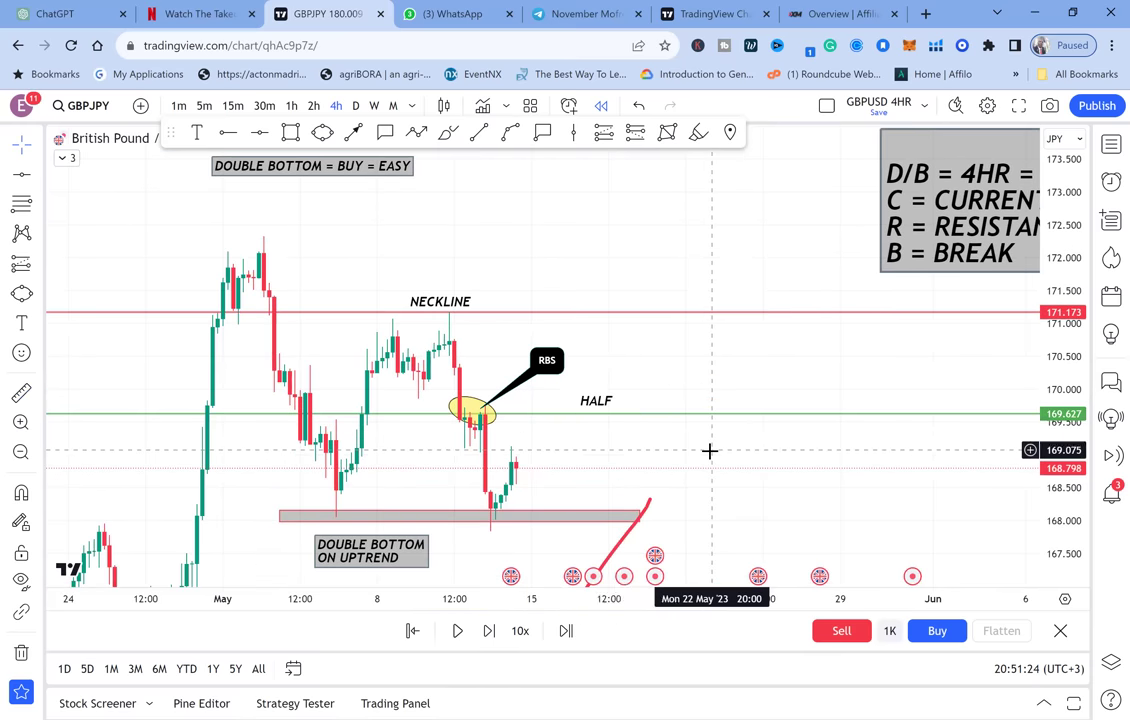
Step: Draw a black horizontal ray at 169.112 across the bounce high and add a "CRB" callout pointing to it
click(230, 134)
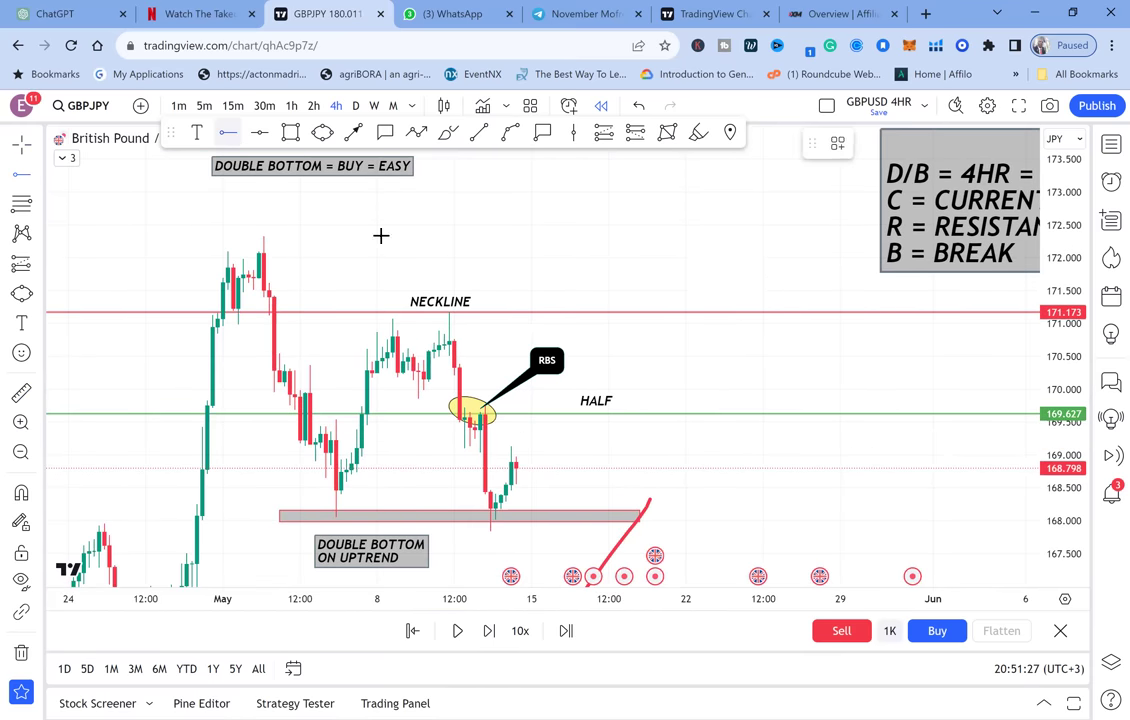
click(476, 448)
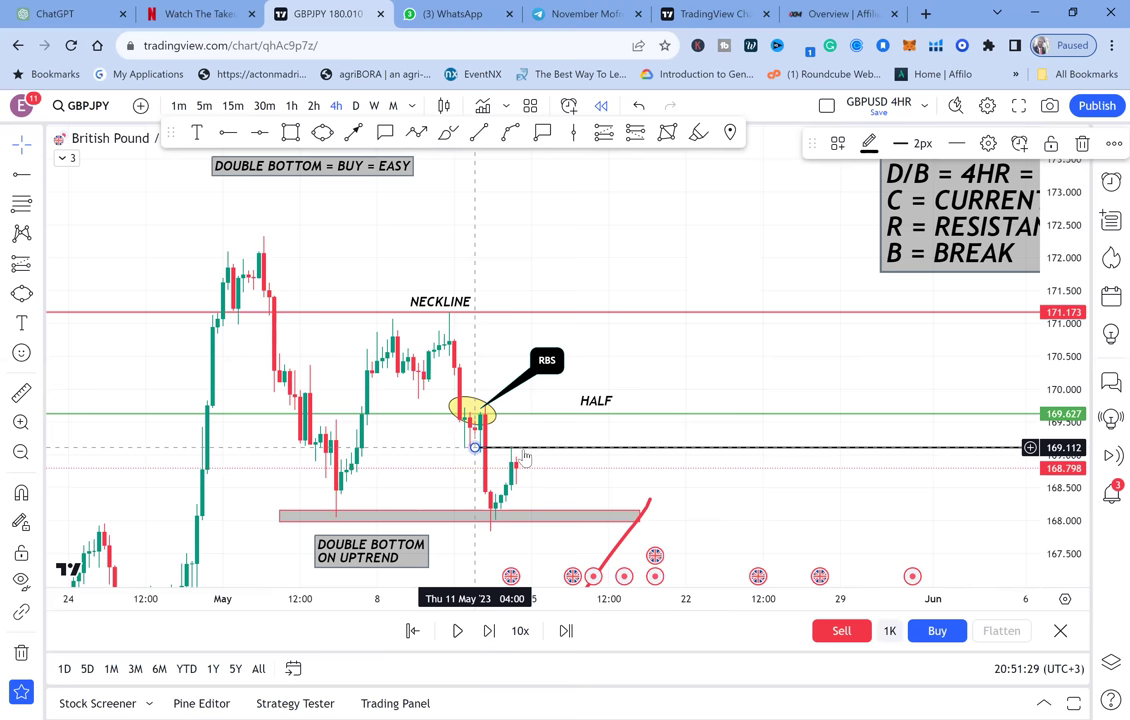
click(384, 134)
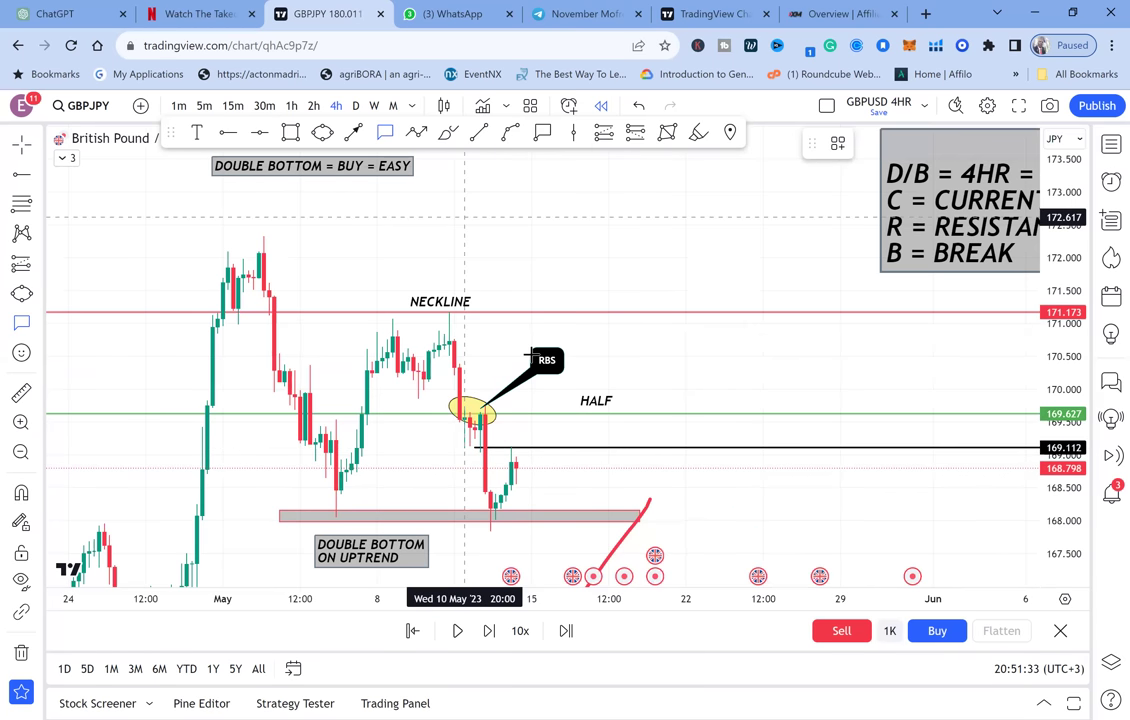
click(609, 427)
text(C)
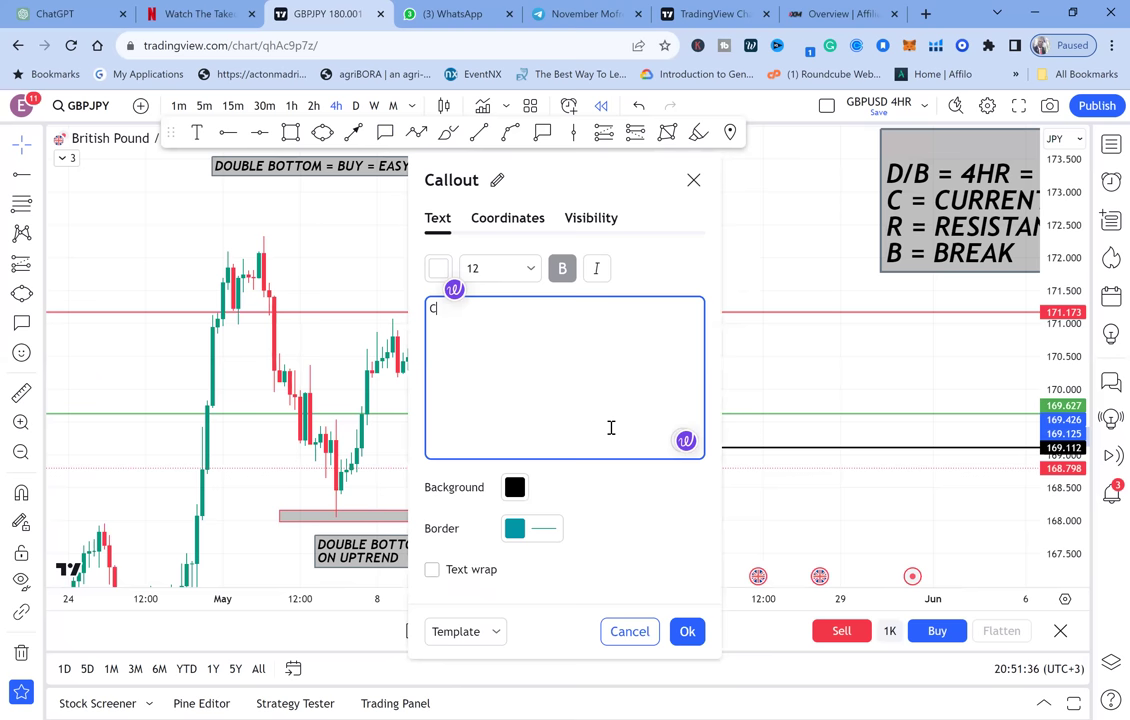
text(RB)
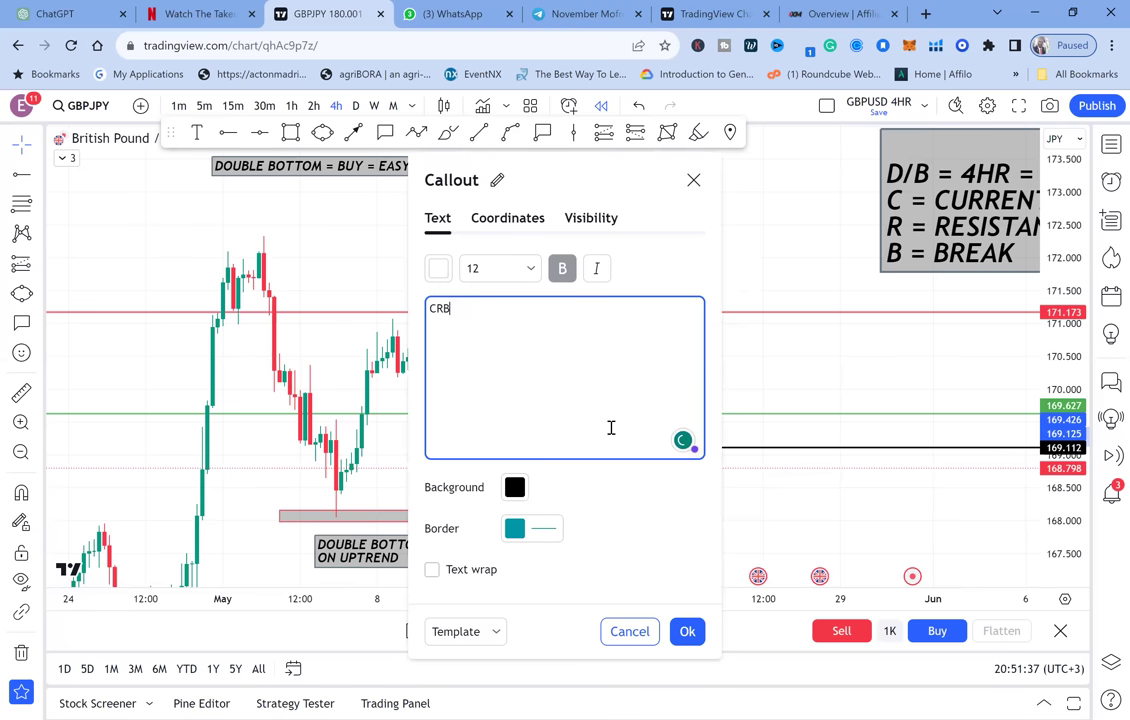
click(789, 394)
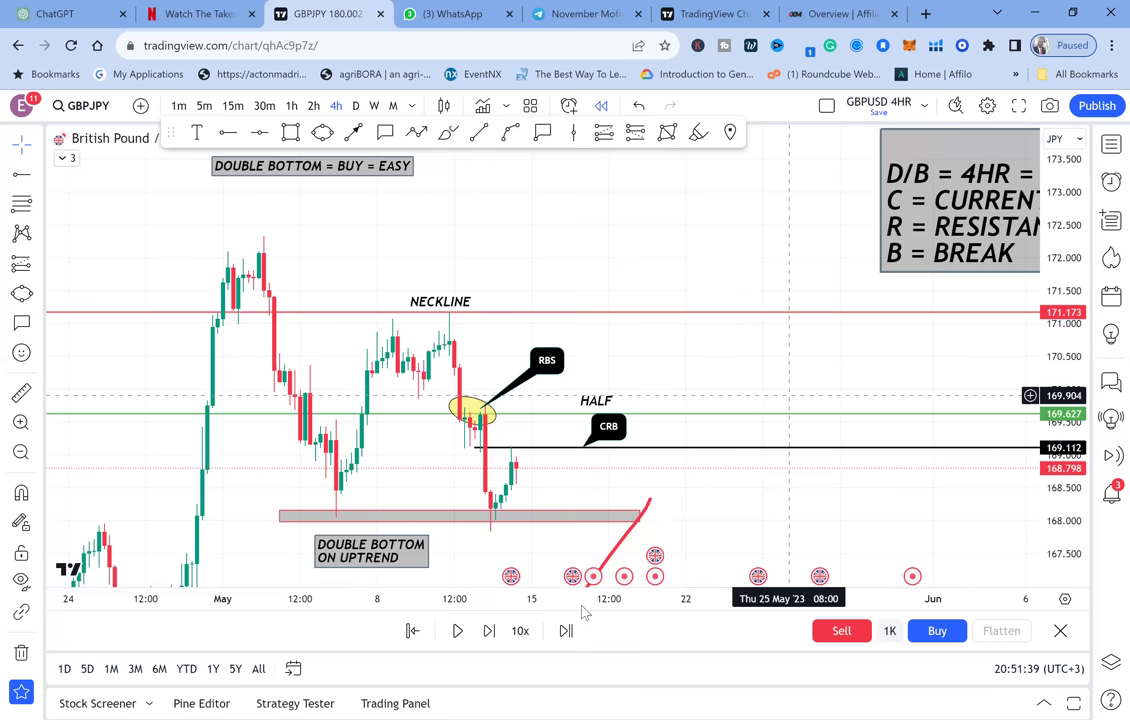
Step: Advance the bar replay step by step until a candle trades above the black CRB line
click(489, 631)
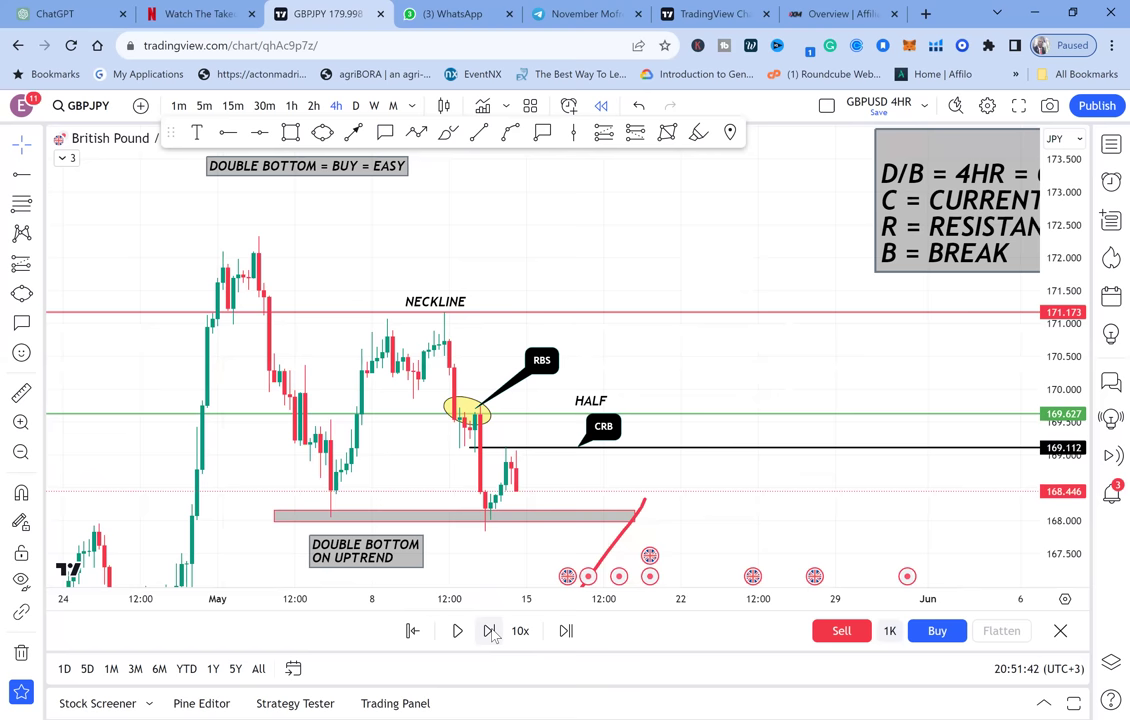
click(489, 631)
click(489, 631)
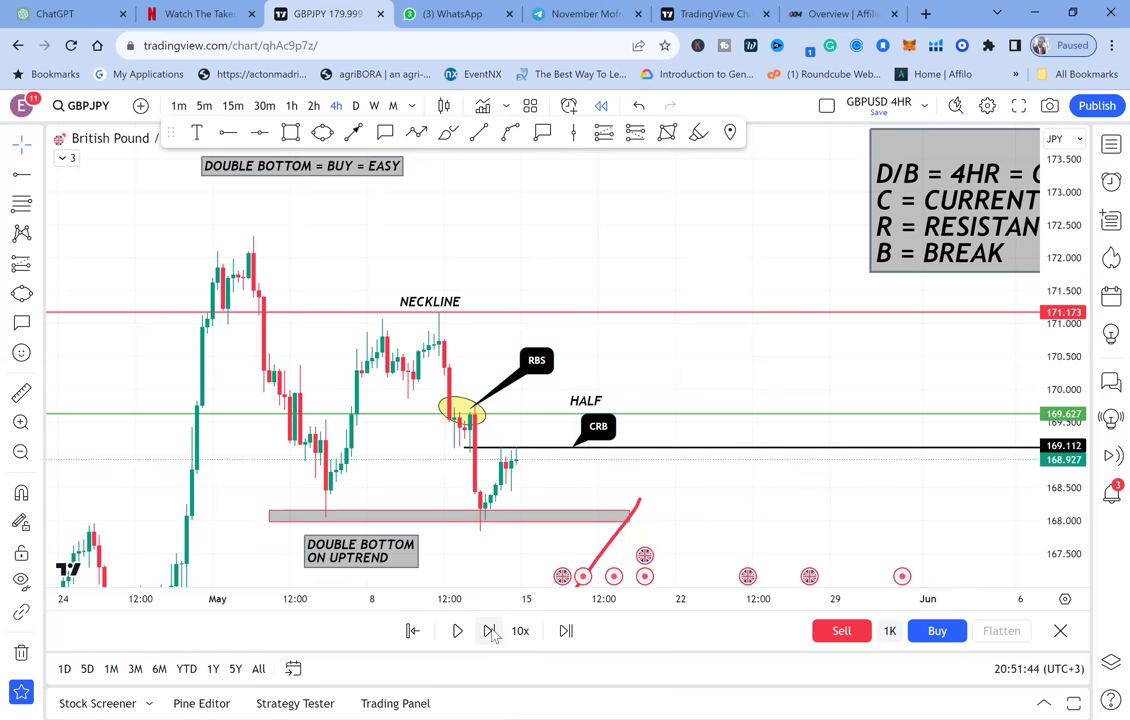
click(489, 631)
click(489, 631)
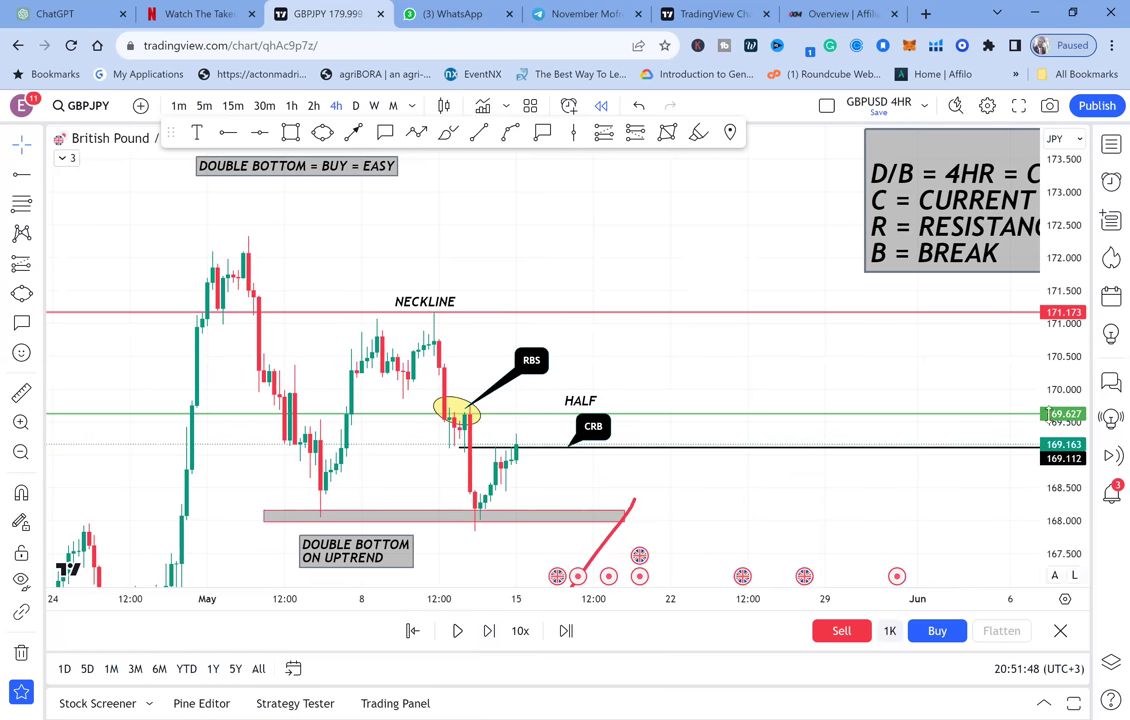
Step: Place a long position with entry at 169.143 on the CRB breakout candle and move its target to about 169.645 at the green line
drag(1066, 533, 963, 449)
drag(751, 487, 784, 428)
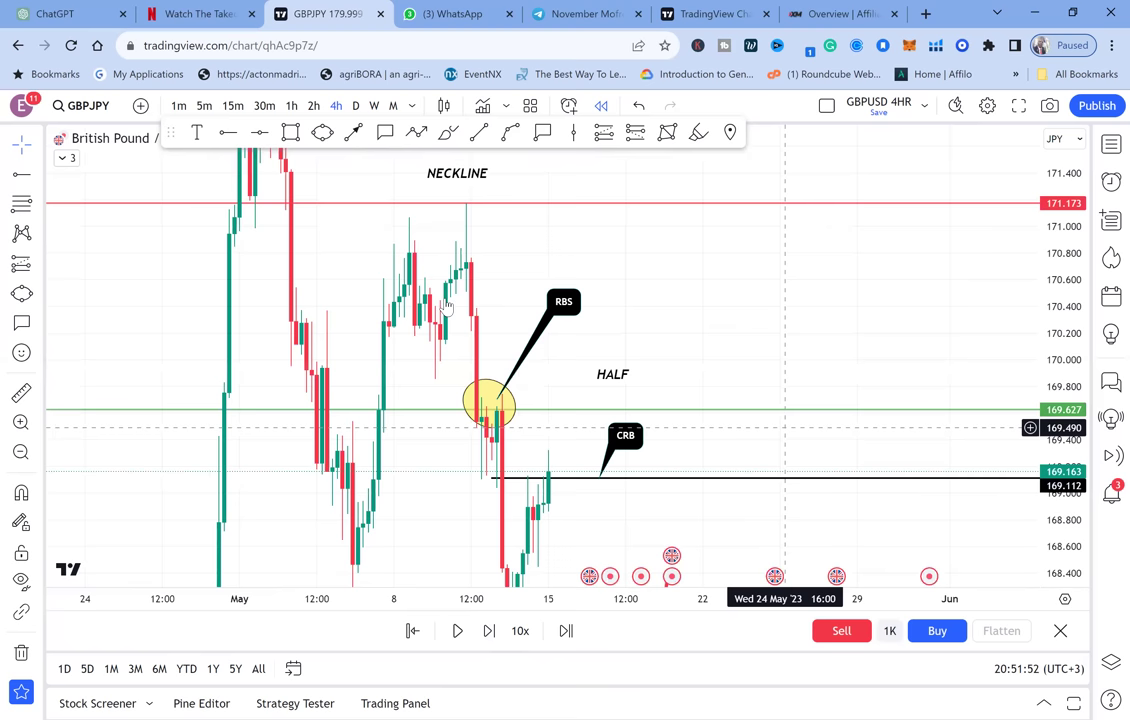
scroll(447, 308, up, 1)
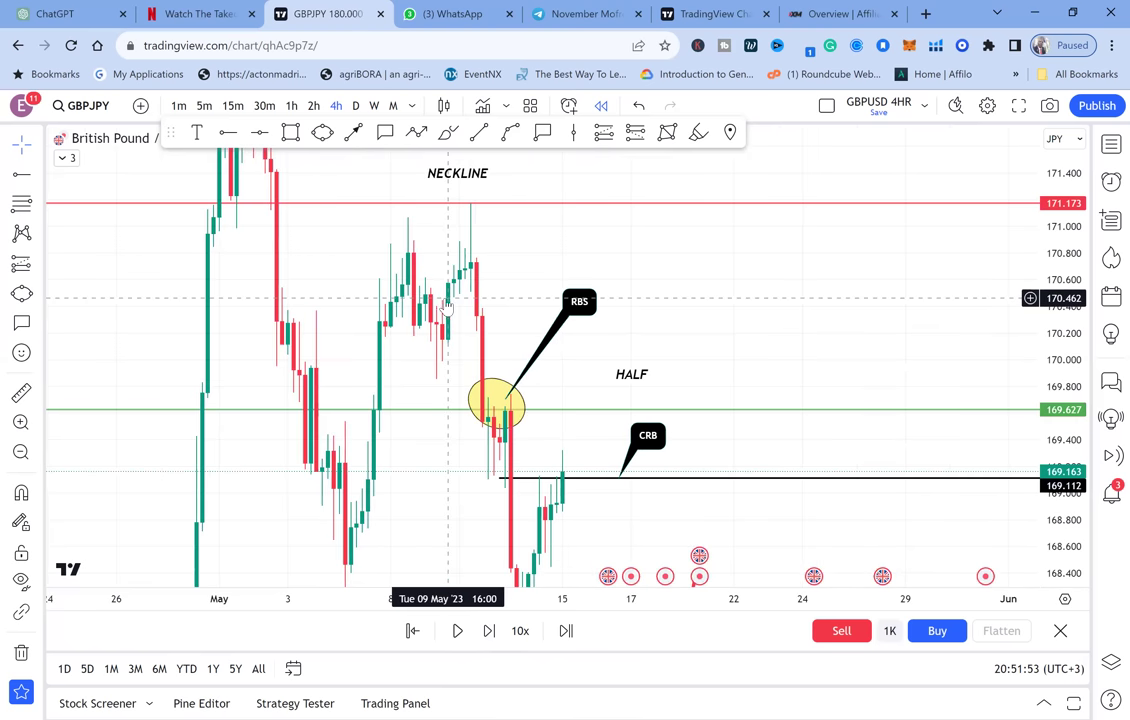
click(22, 265)
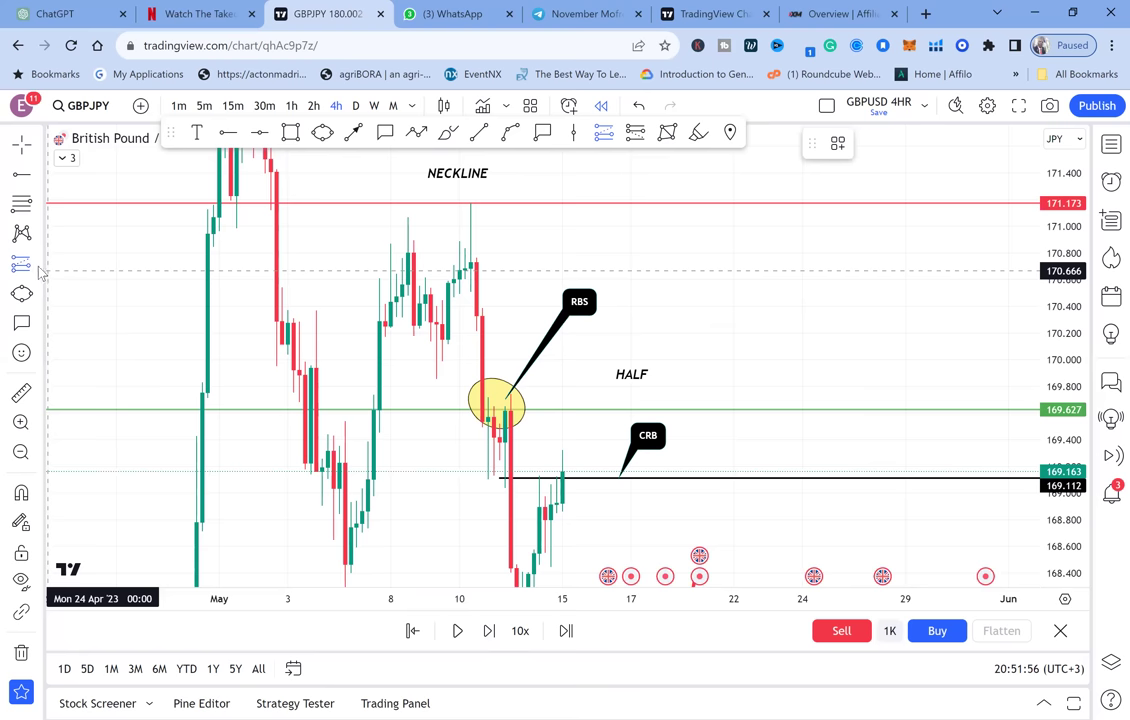
click(39, 267)
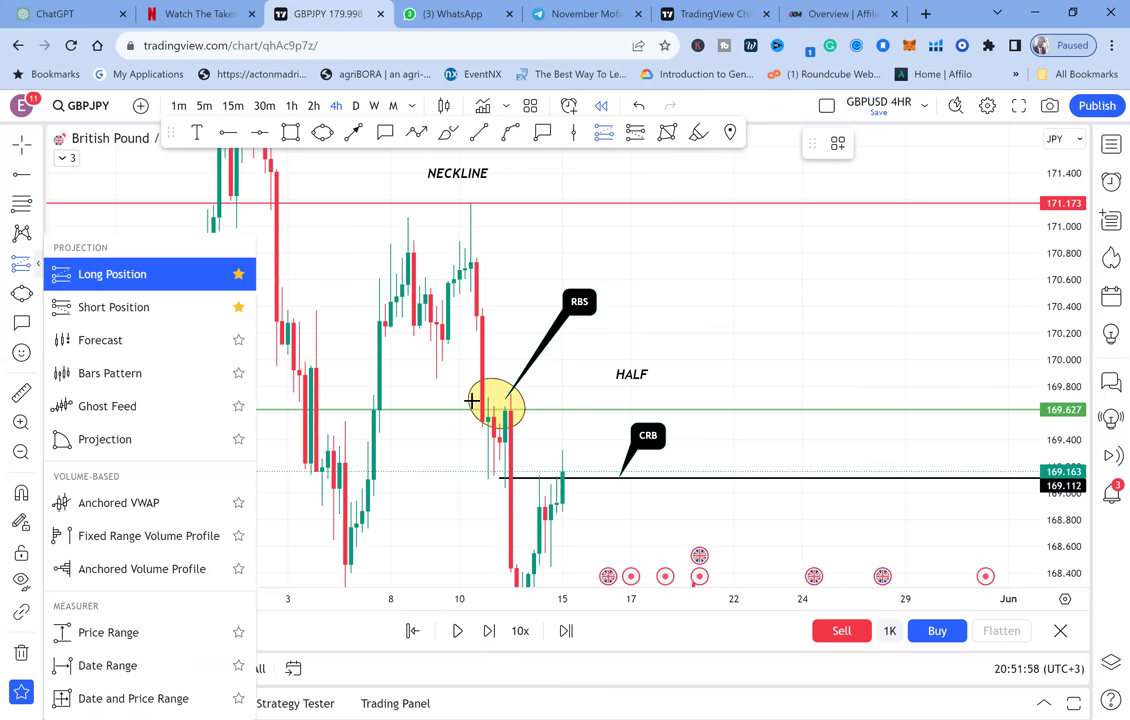
click(562, 474)
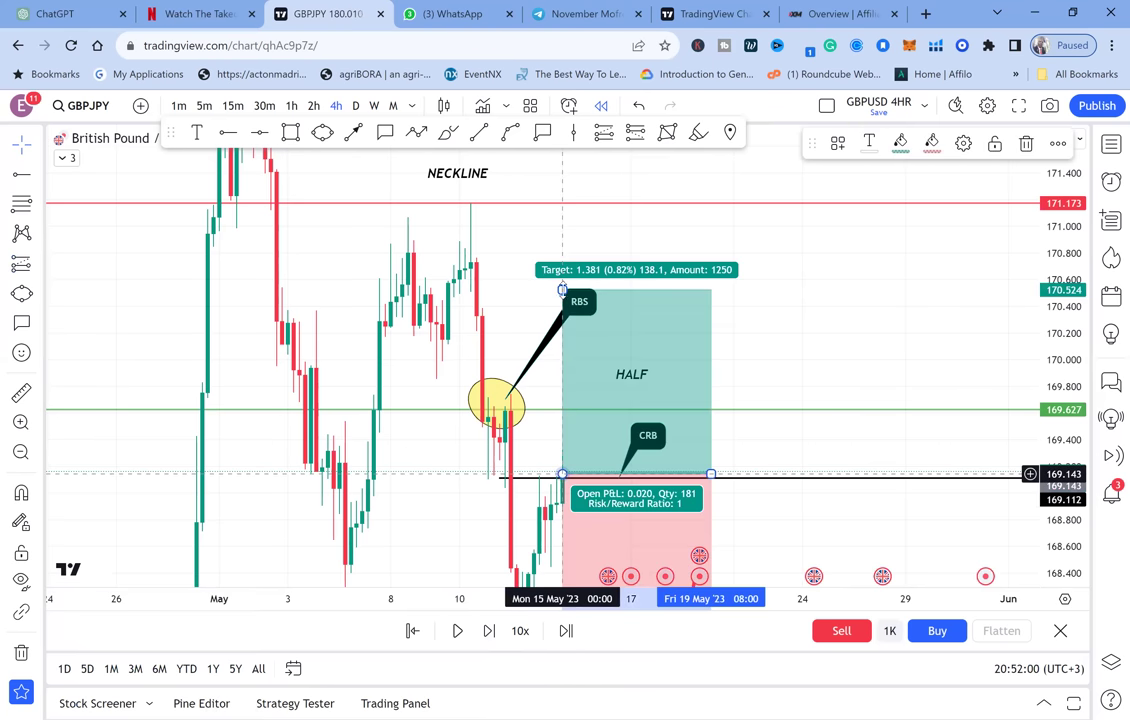
drag(562, 290, 567, 406)
click(711, 333)
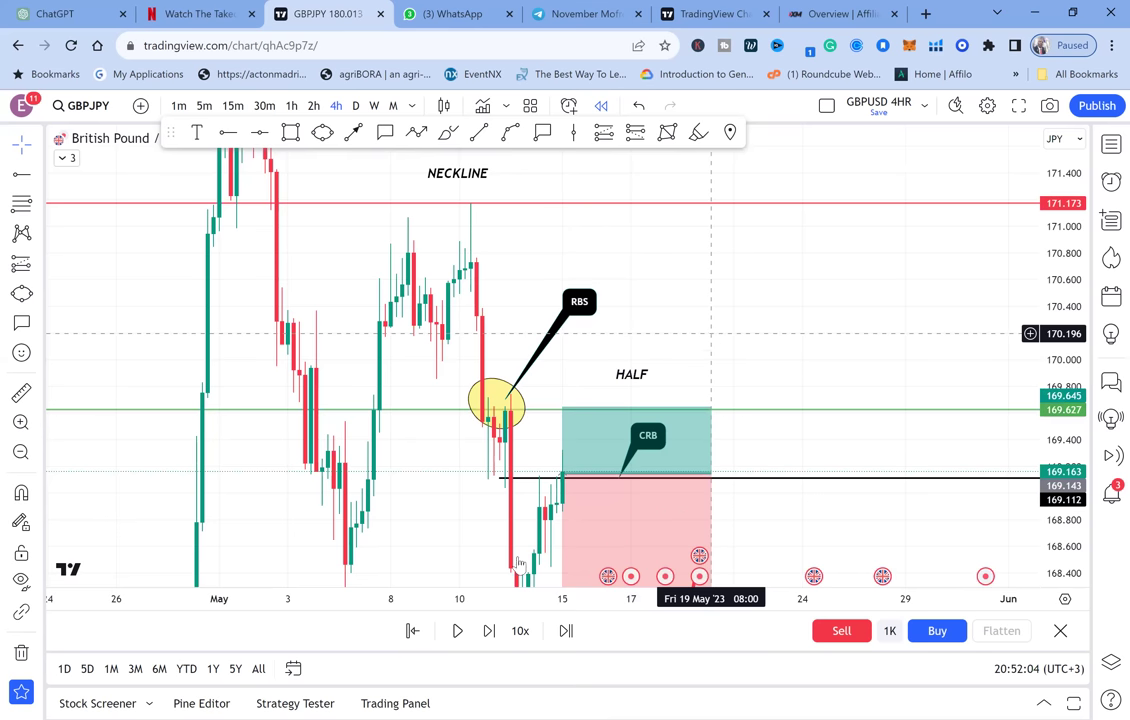
Step: Advance the bar replay until price reaches the green line, and delete the long position drawing
click(490, 631)
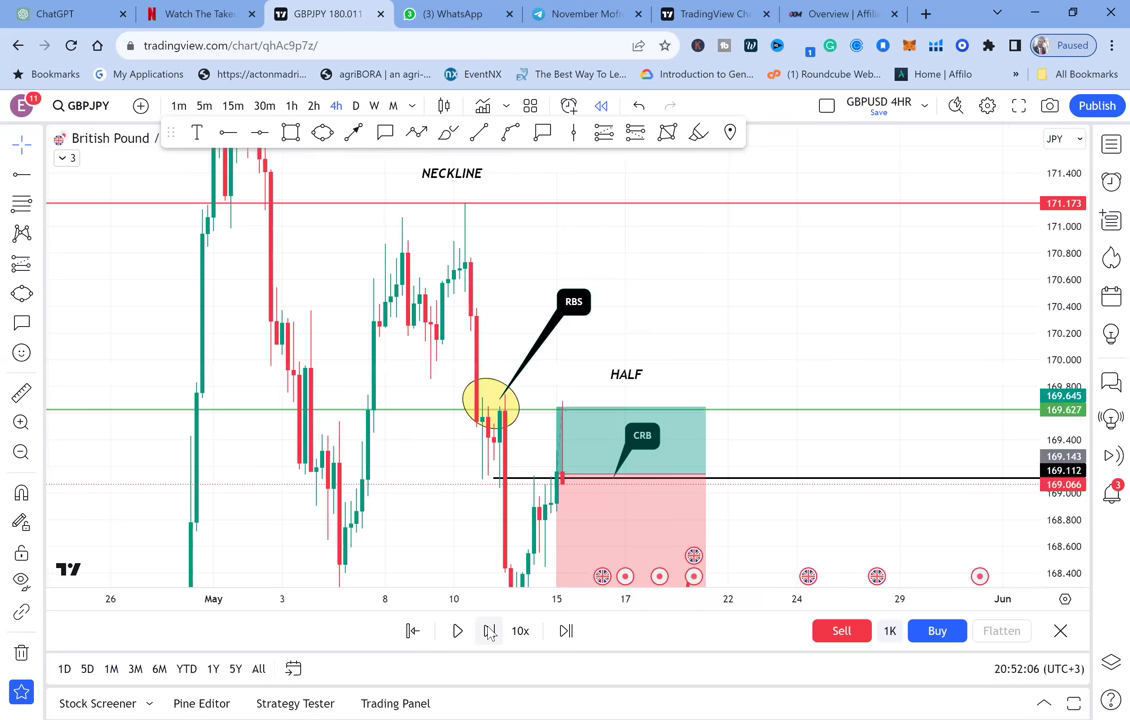
click(490, 631)
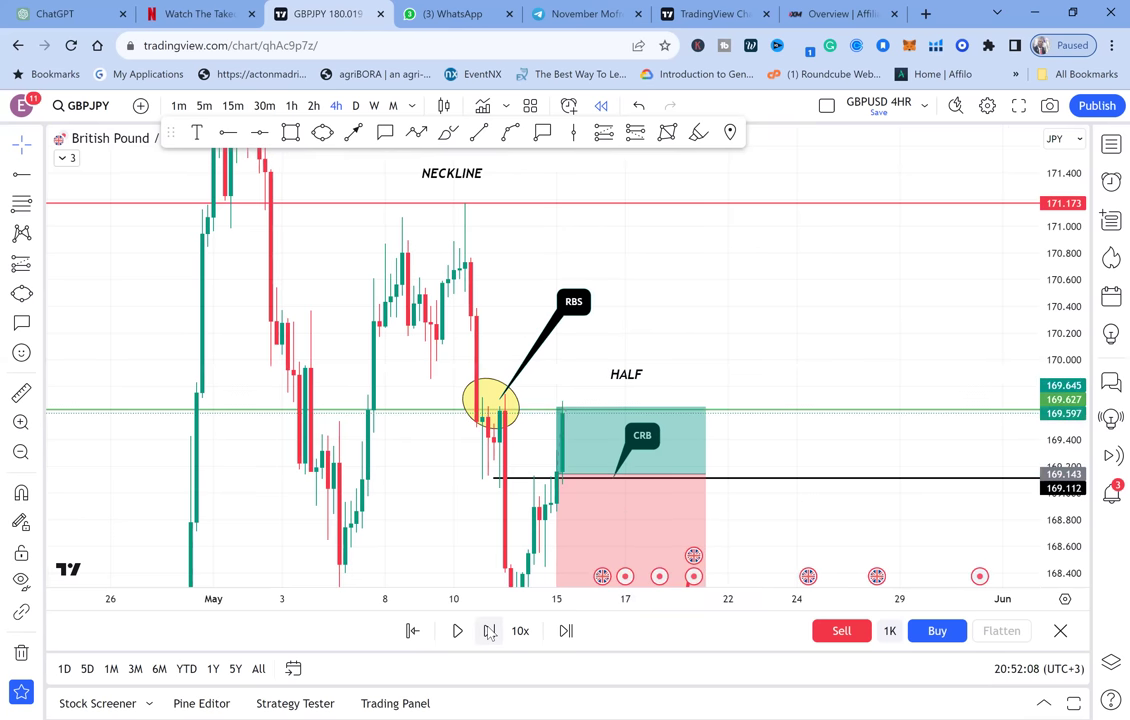
click(610, 522)
mouse_move(736, 513)
mouse_down()
mouse_move(590, 509)
mouse_move(671, 501)
mouse_move(758, 512)
mouse_up()
key(Delete)
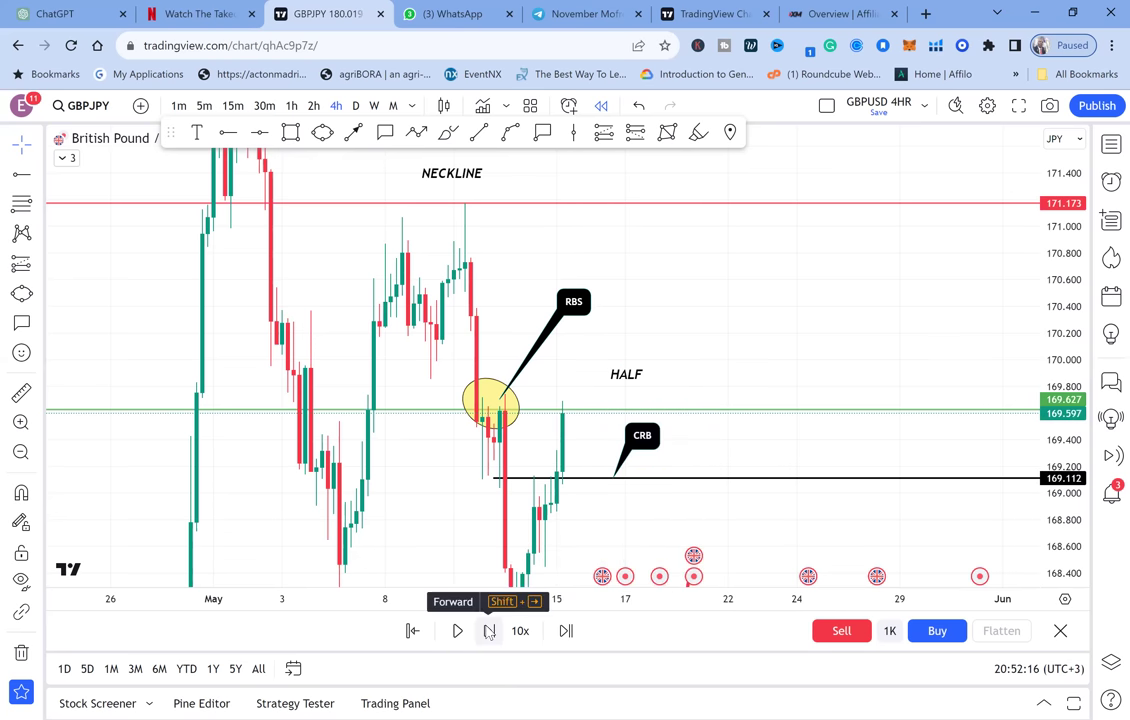
Step: Advance the bar replay further until price closes above the green HALF line
click(489, 631)
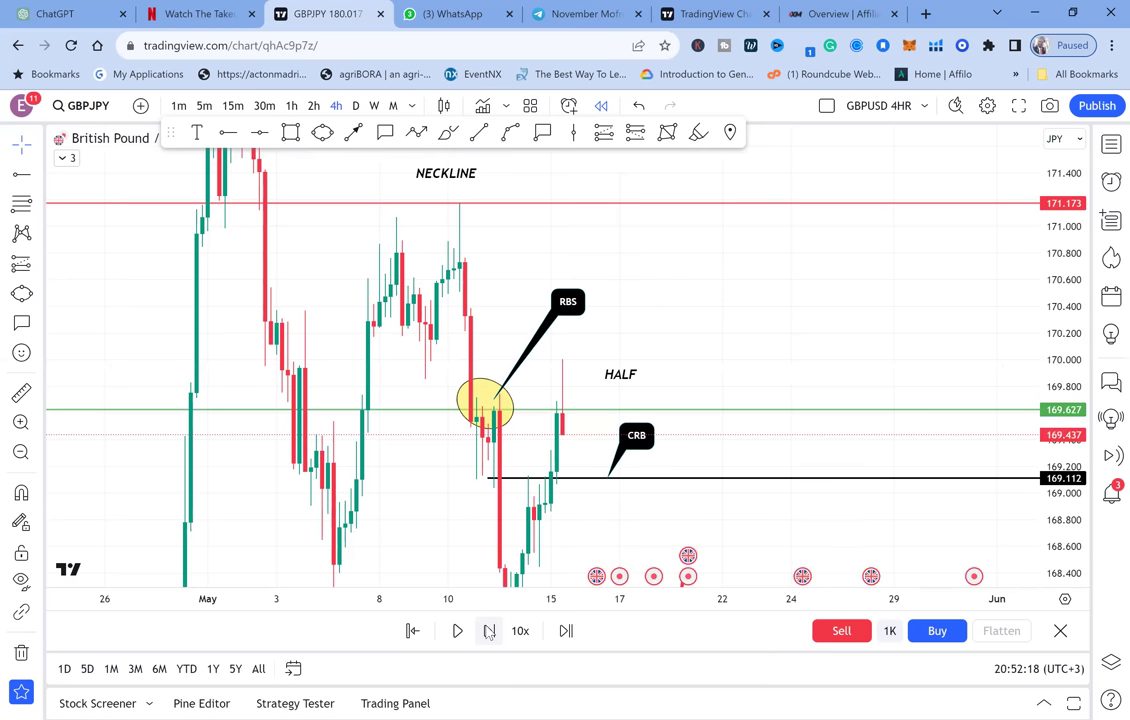
click(489, 631)
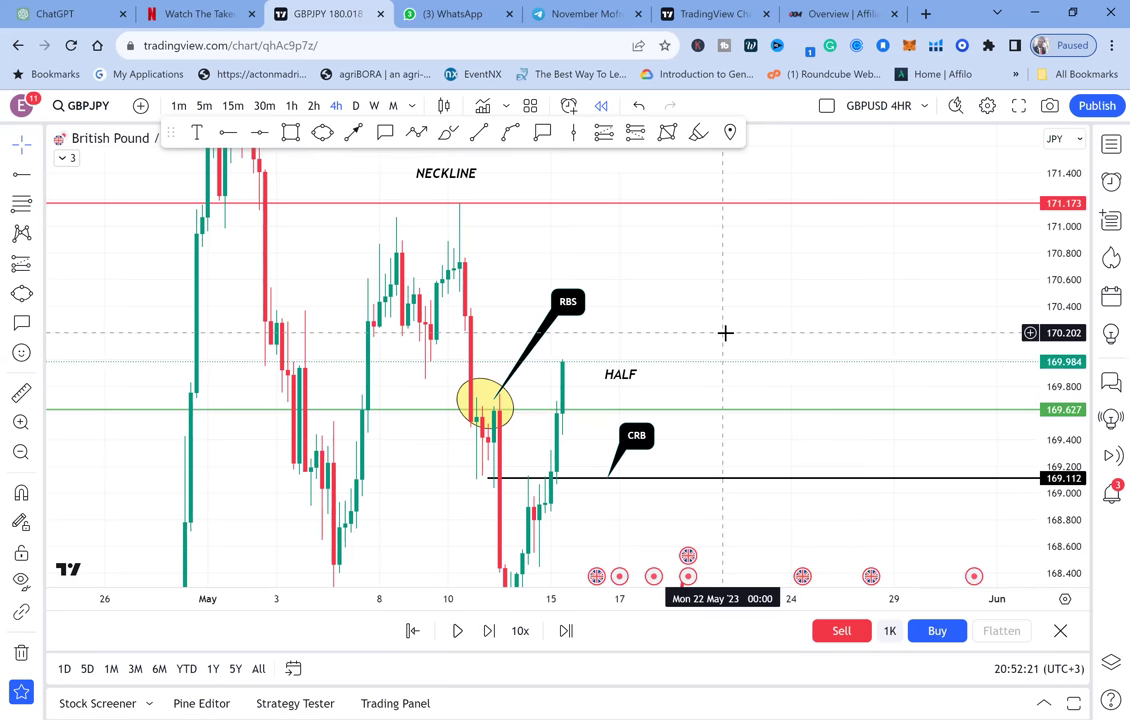
Step: Place a long position with entry at 169.998 on the latest candle and set its target to 171.186 at the neckline
scroll(727, 333, up, 1)
drag(729, 332, 814, 423)
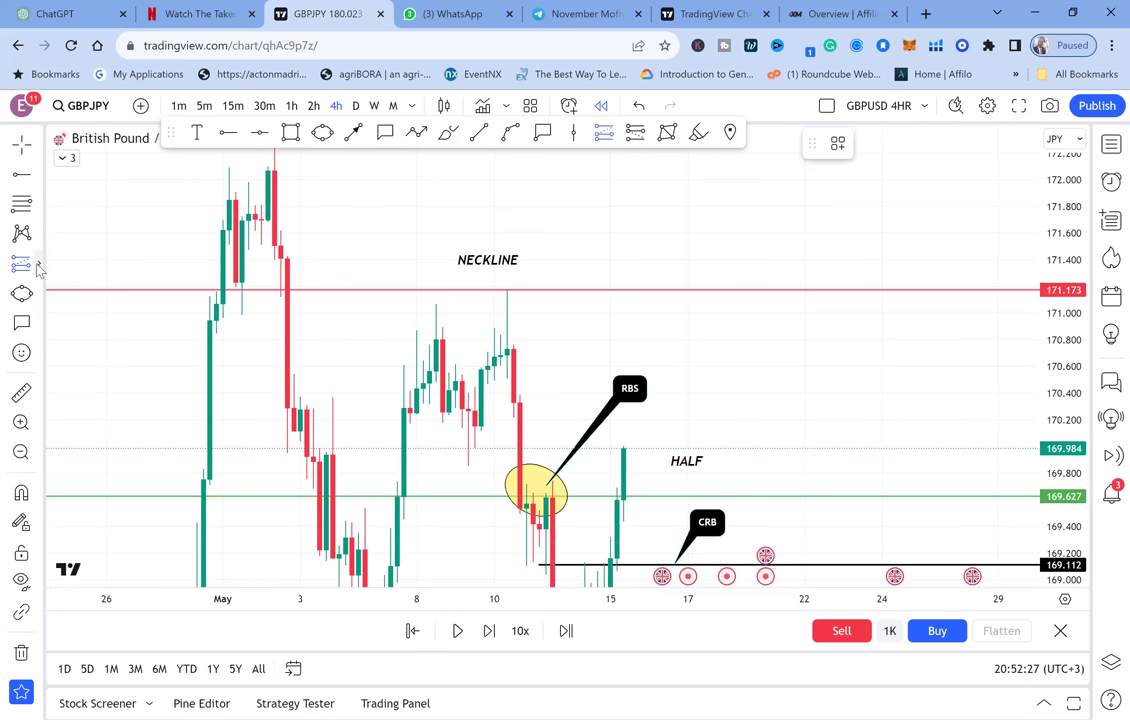
click(38, 264)
click(86, 276)
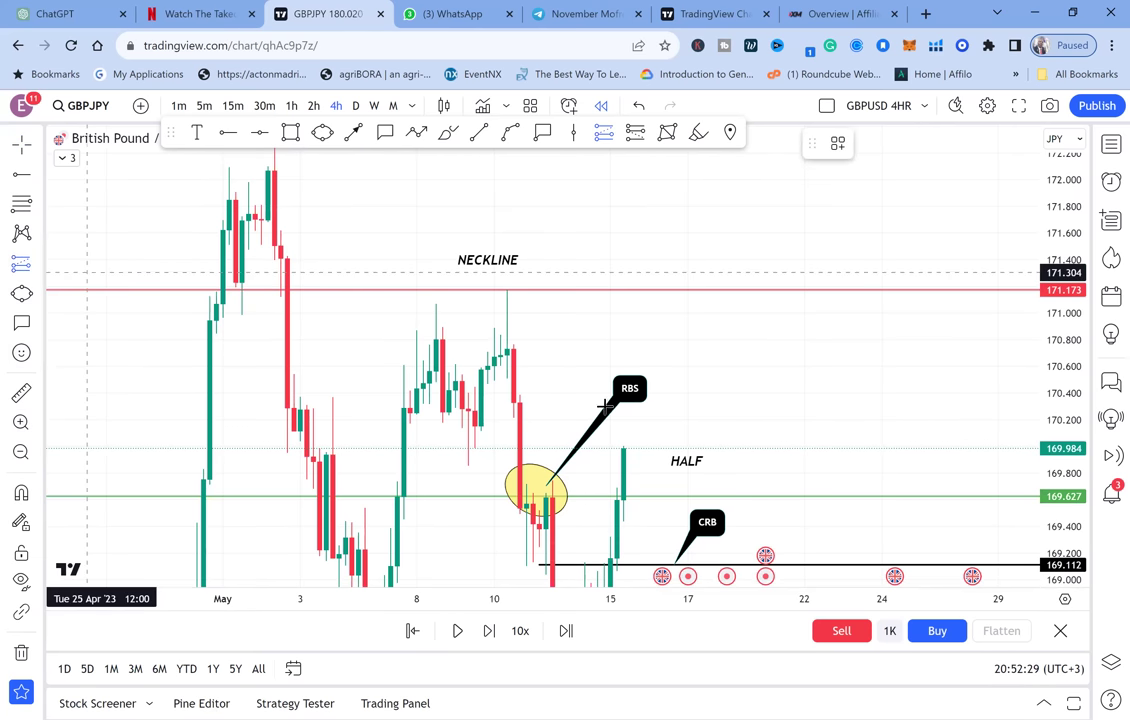
click(626, 447)
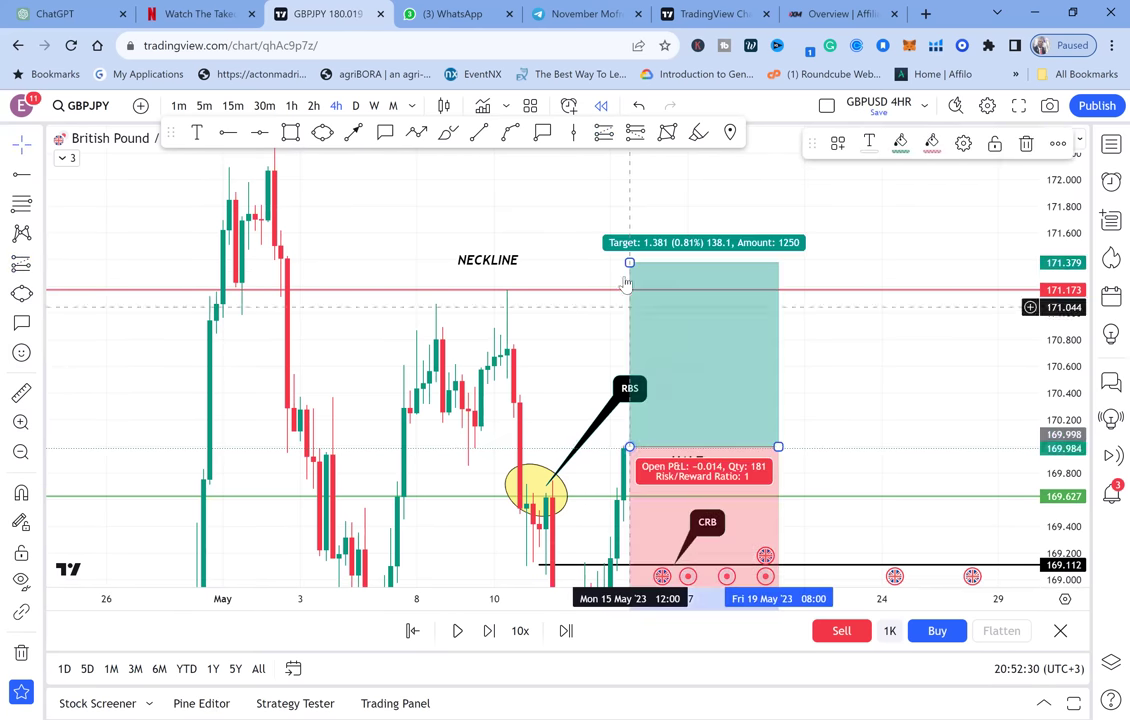
mouse_move(628, 264)
mouse_down()
mouse_move(650, 315)
mouse_move(628, 314)
mouse_up()
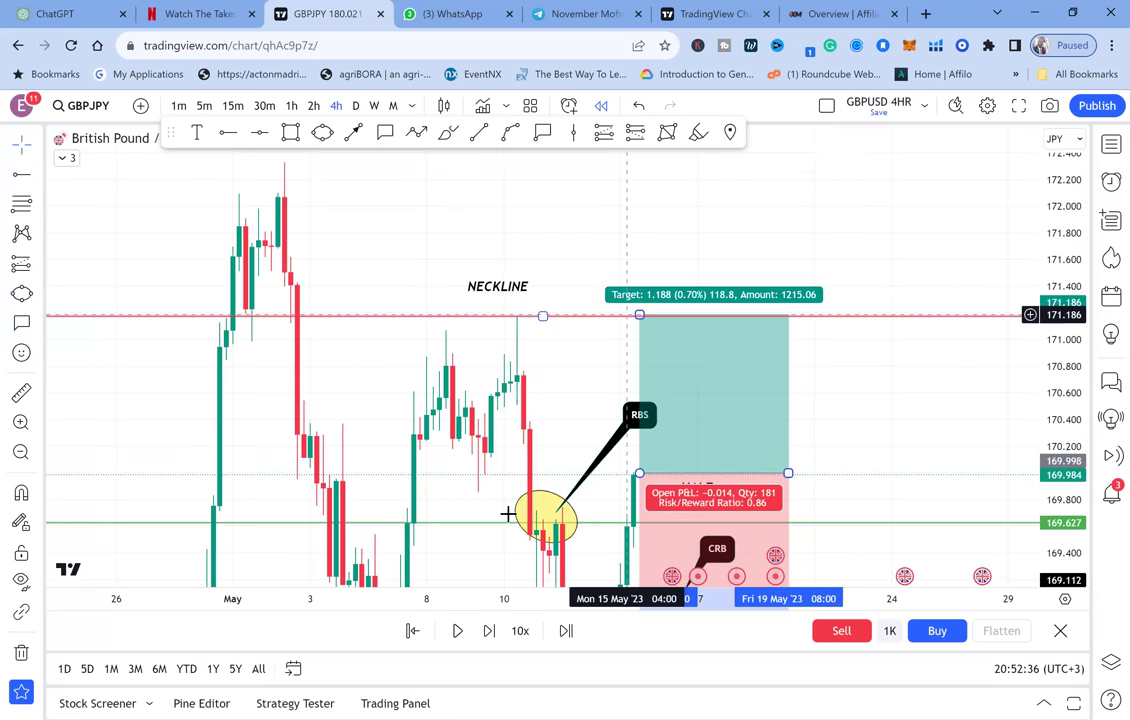
Step: Advance the bar replay until price reaches the red neckline, and delete the long position drawing
click(489, 630)
click(489, 630)
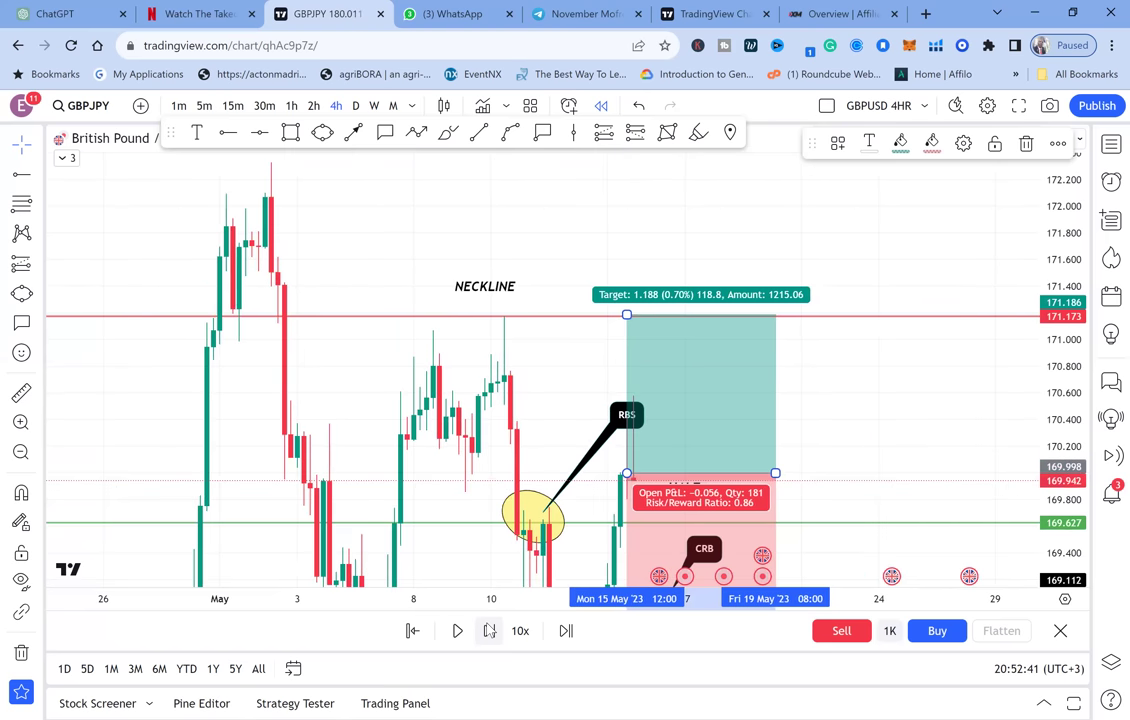
click(489, 630)
click(489, 630)
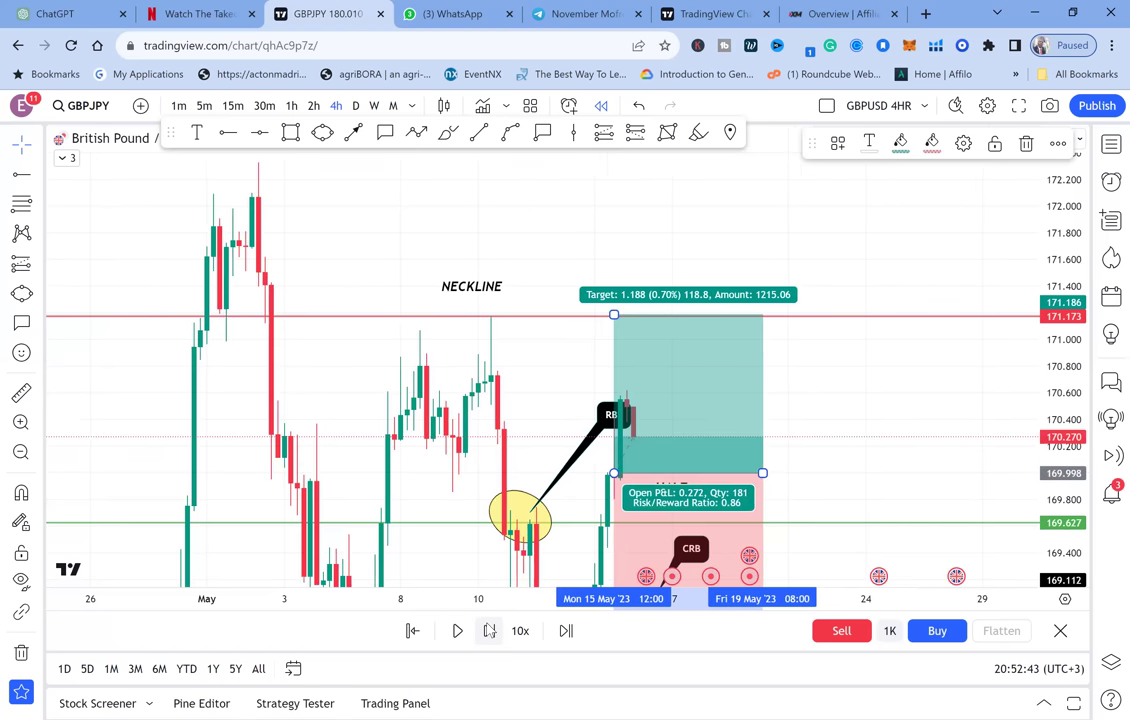
click(489, 630)
click(489, 630)
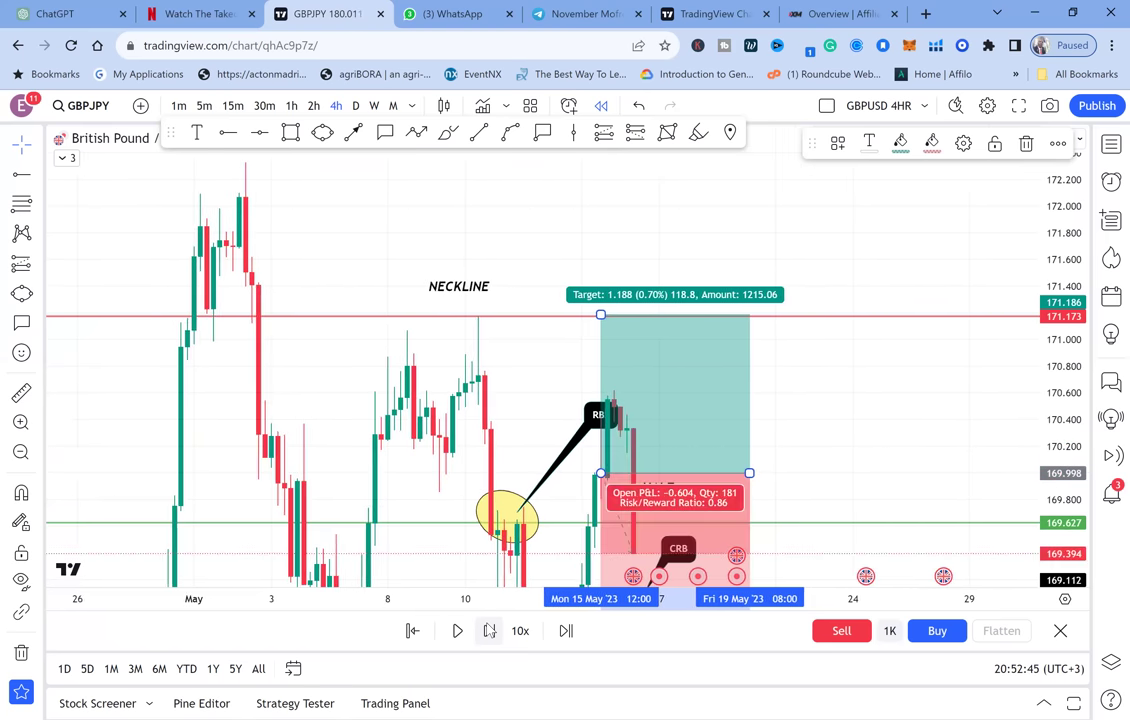
click(489, 630)
click(489, 630)
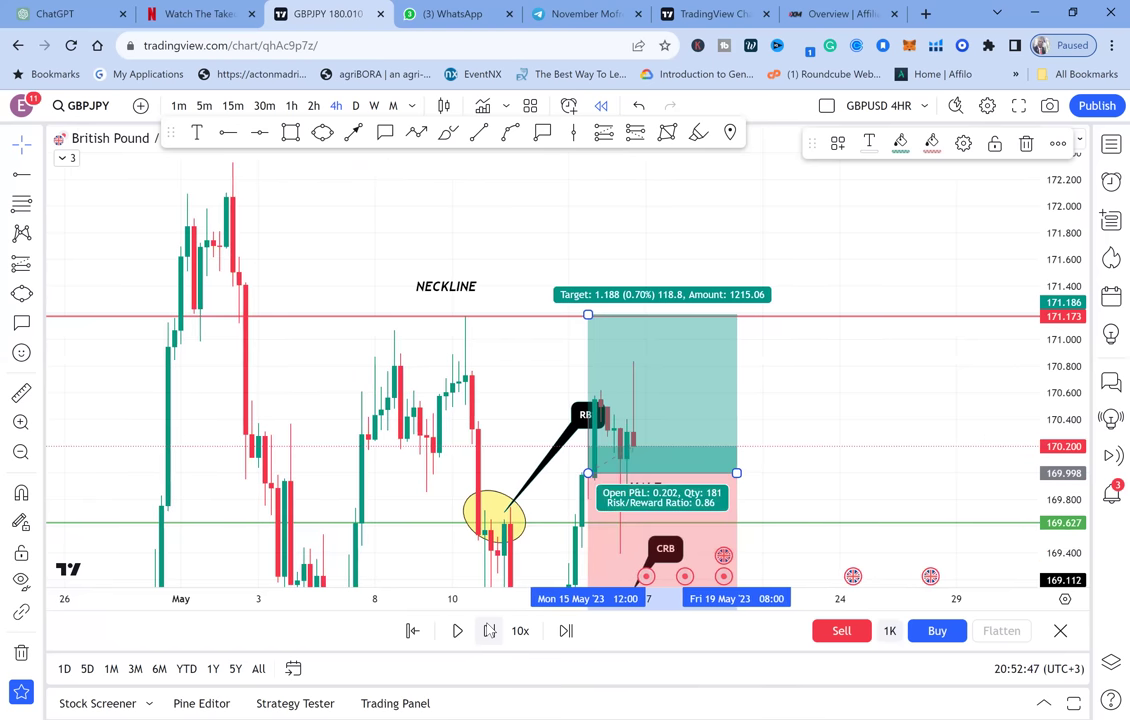
click(489, 630)
click(489, 630)
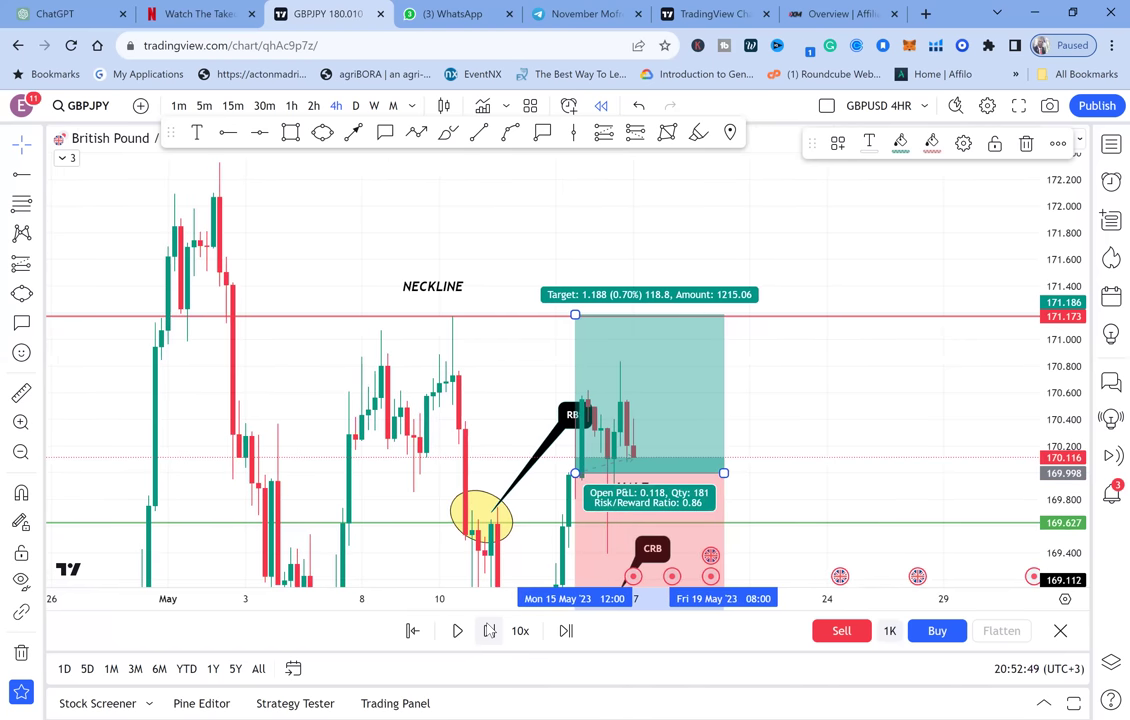
click(489, 630)
click(489, 630)
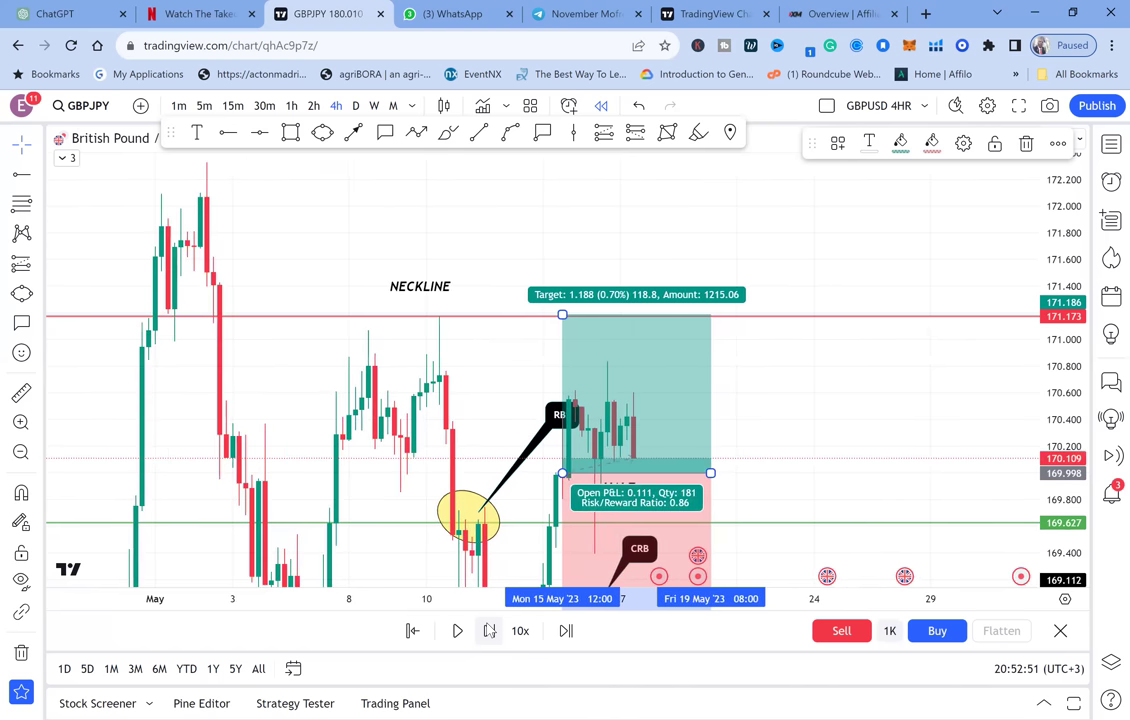
click(489, 630)
click(489, 630)
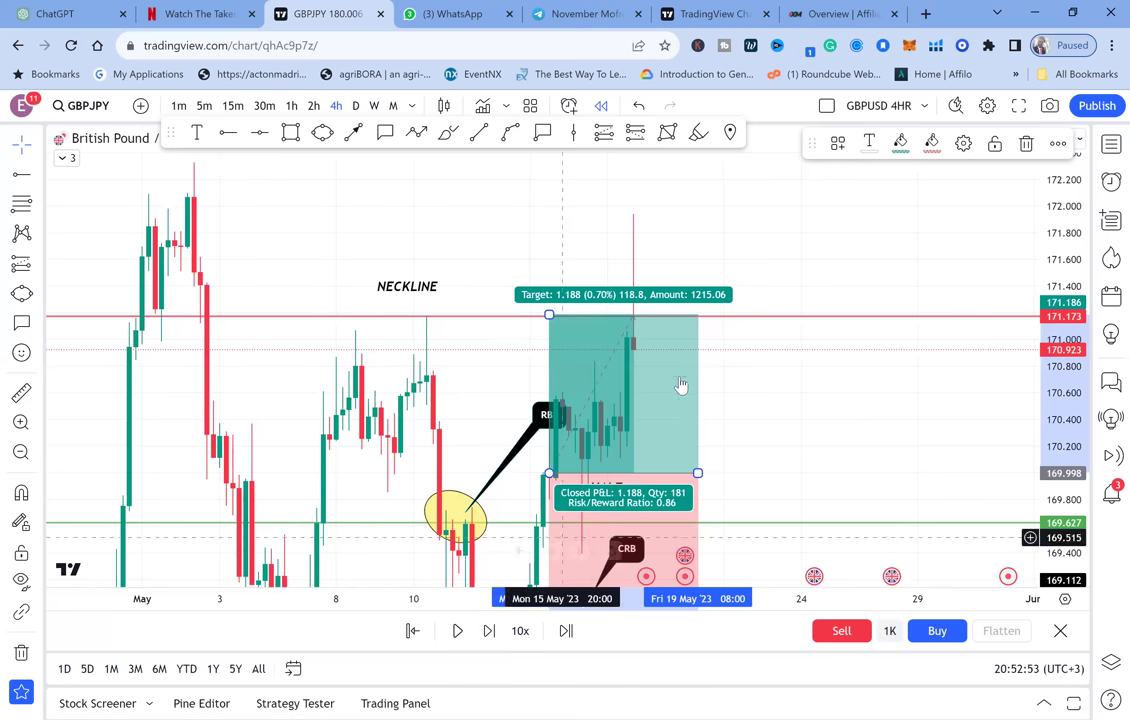
drag(676, 432, 787, 410)
key(Delete)
Step: Add a callout reading "BWA" that points at the candle breaking above the neckline
drag(1075, 311, 1049, 470)
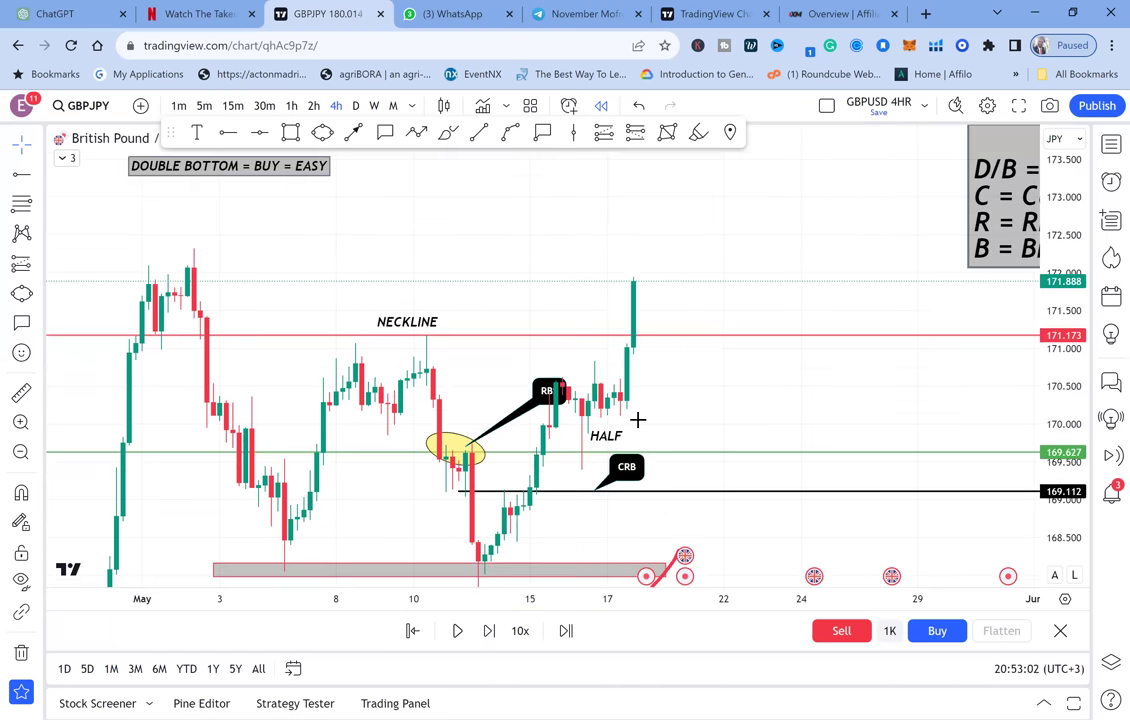
scroll(637, 420, down, 2)
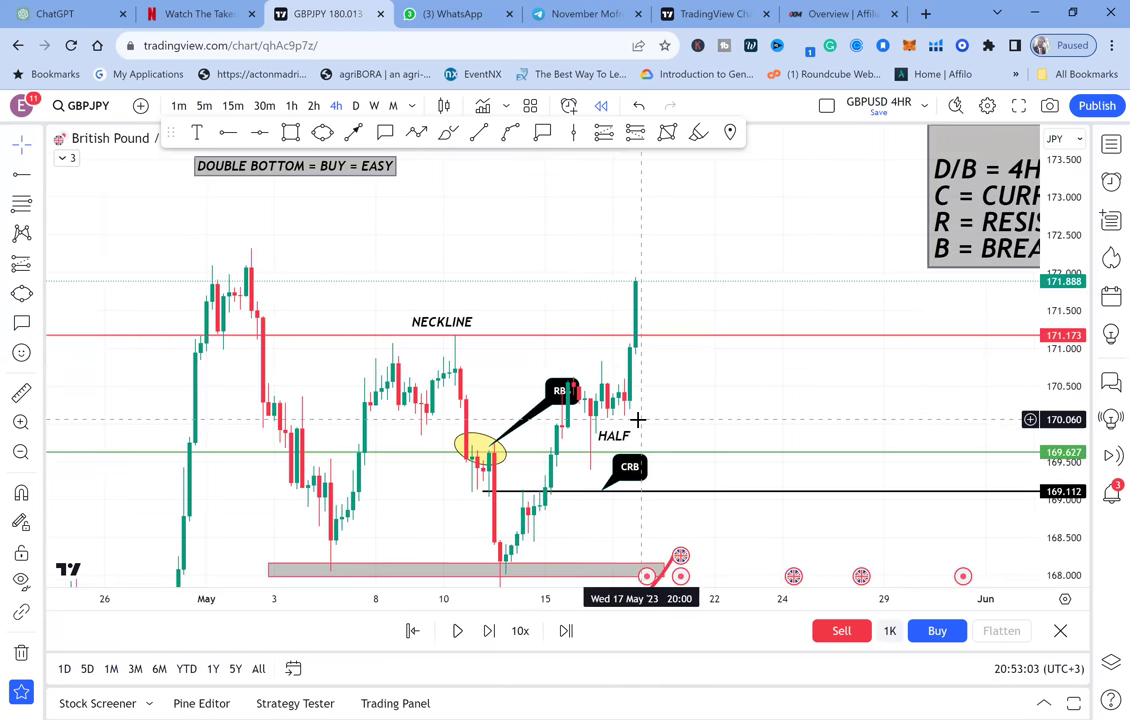
click(385, 132)
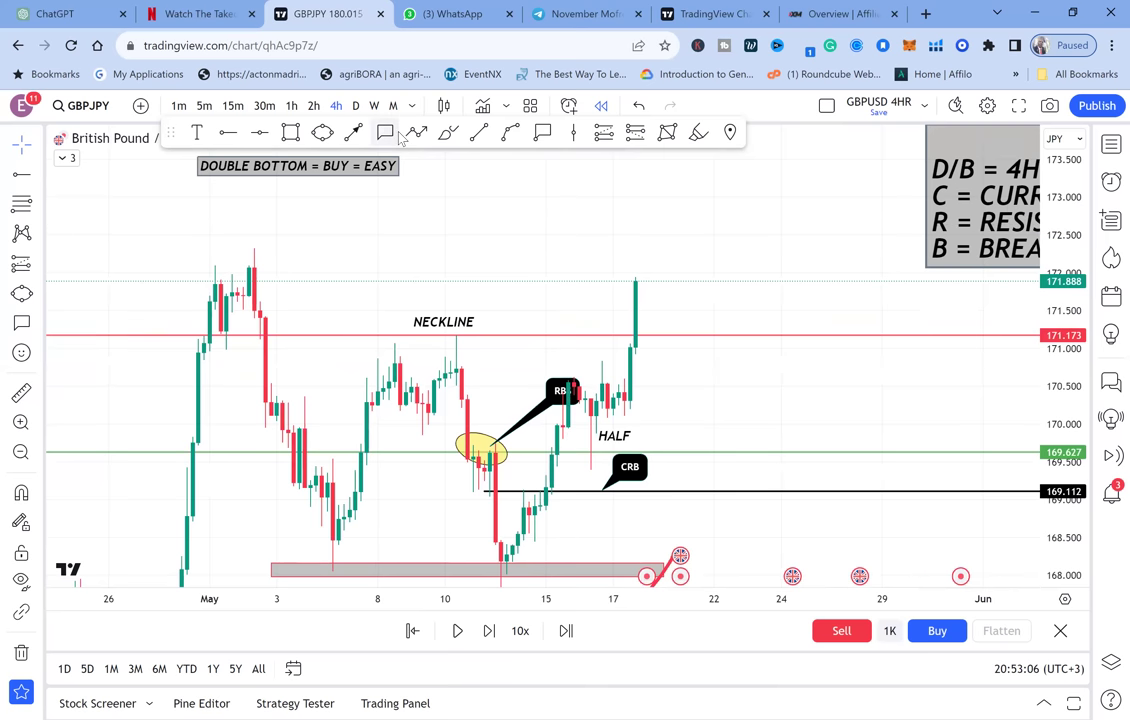
click(629, 317)
text(BWA)
click(764, 268)
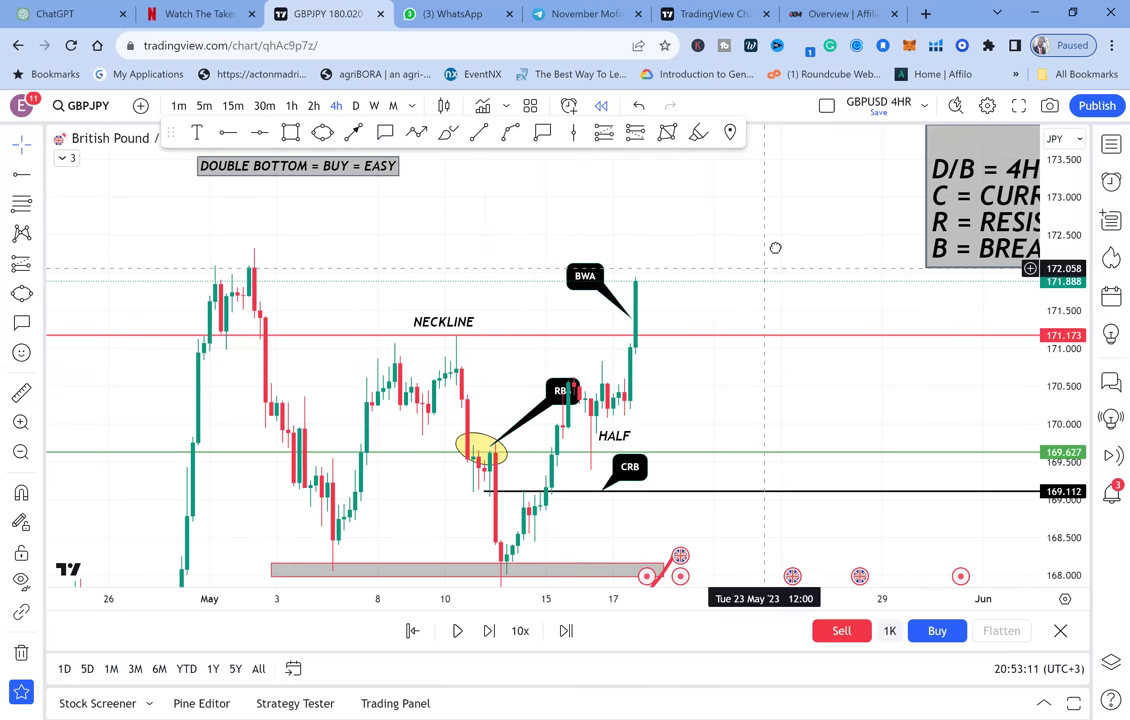
Step: Draw a rectangle spanning the double bottom's height, from about 168.04 in the grey support zone up to the neckline
drag(775, 248, 772, 240)
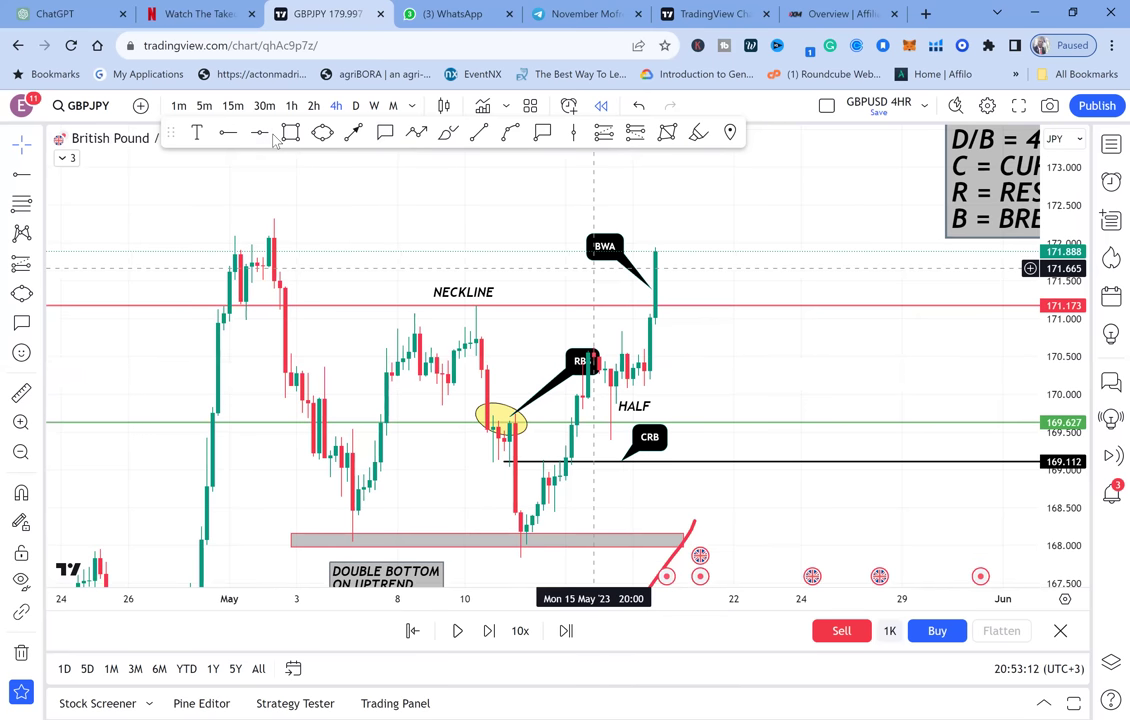
click(290, 134)
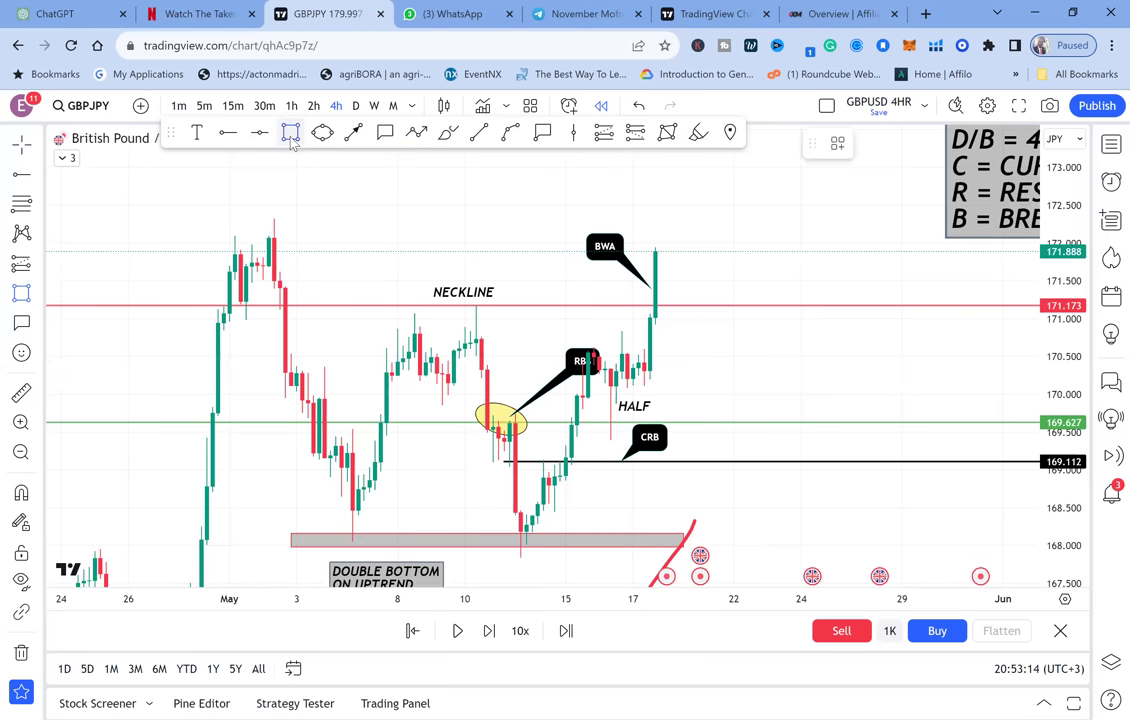
click(336, 542)
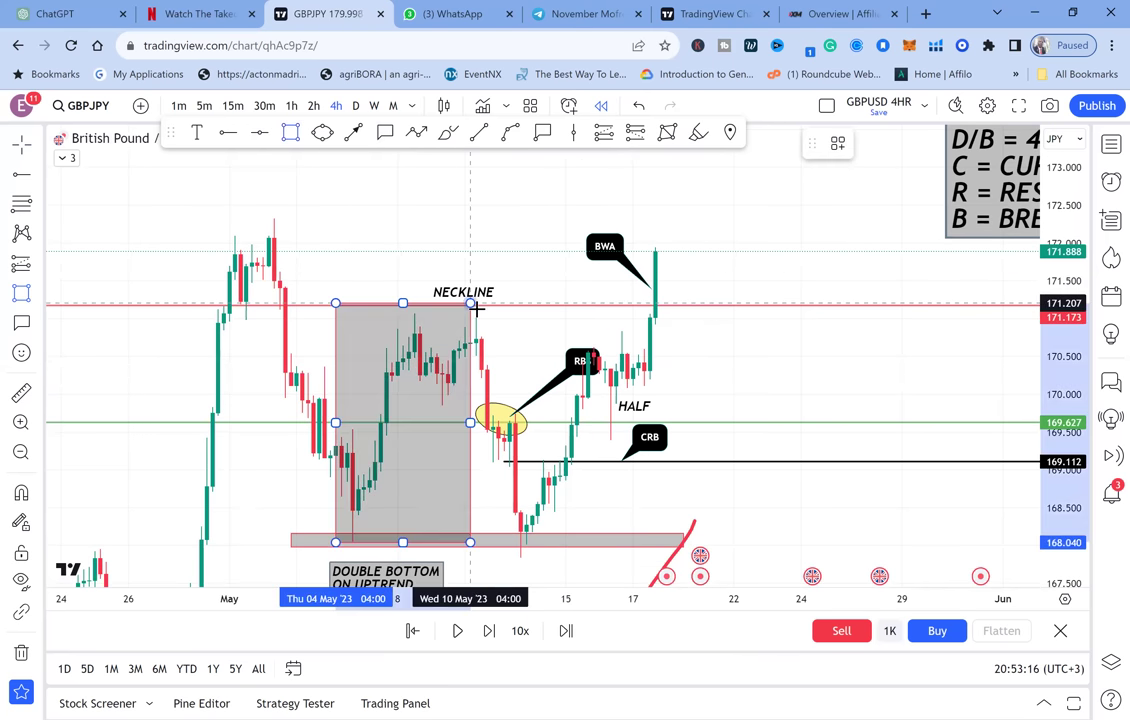
click(476, 310)
Step: Move the height rectangle so its base sits on the neckline, and draw a horizontal line along its upper edge at 174.220
drag(544, 258, 562, 376)
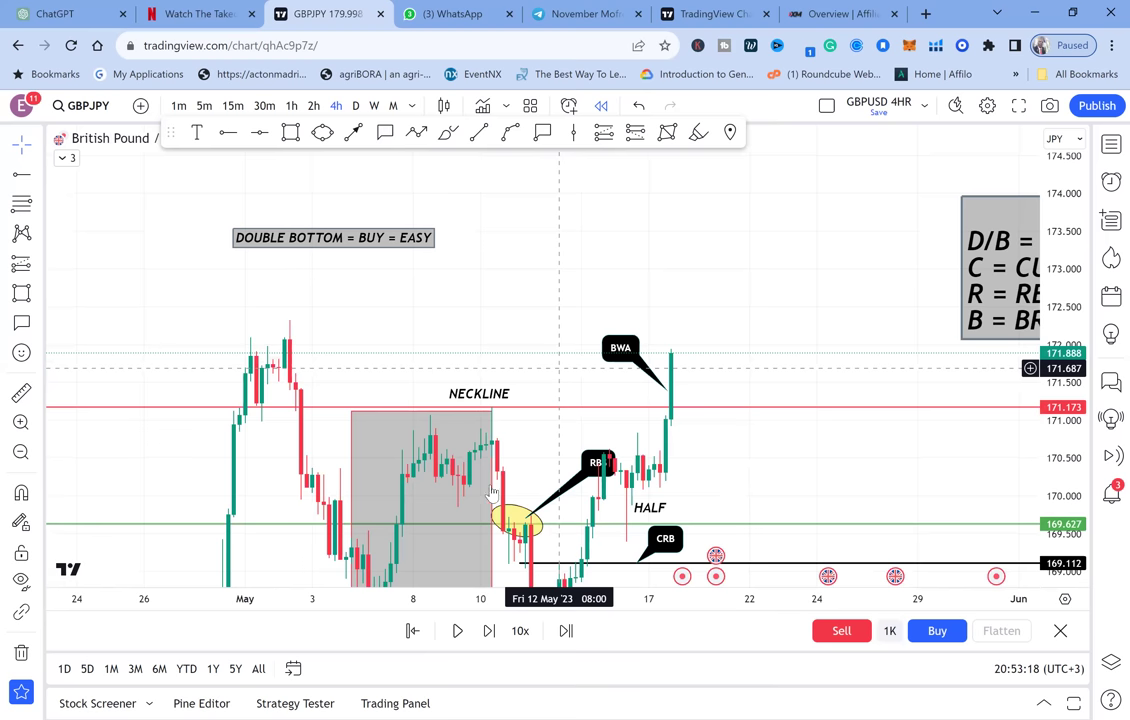
mouse_move(491, 470)
mouse_down()
mouse_move(593, 314)
mouse_move(598, 236)
mouse_up()
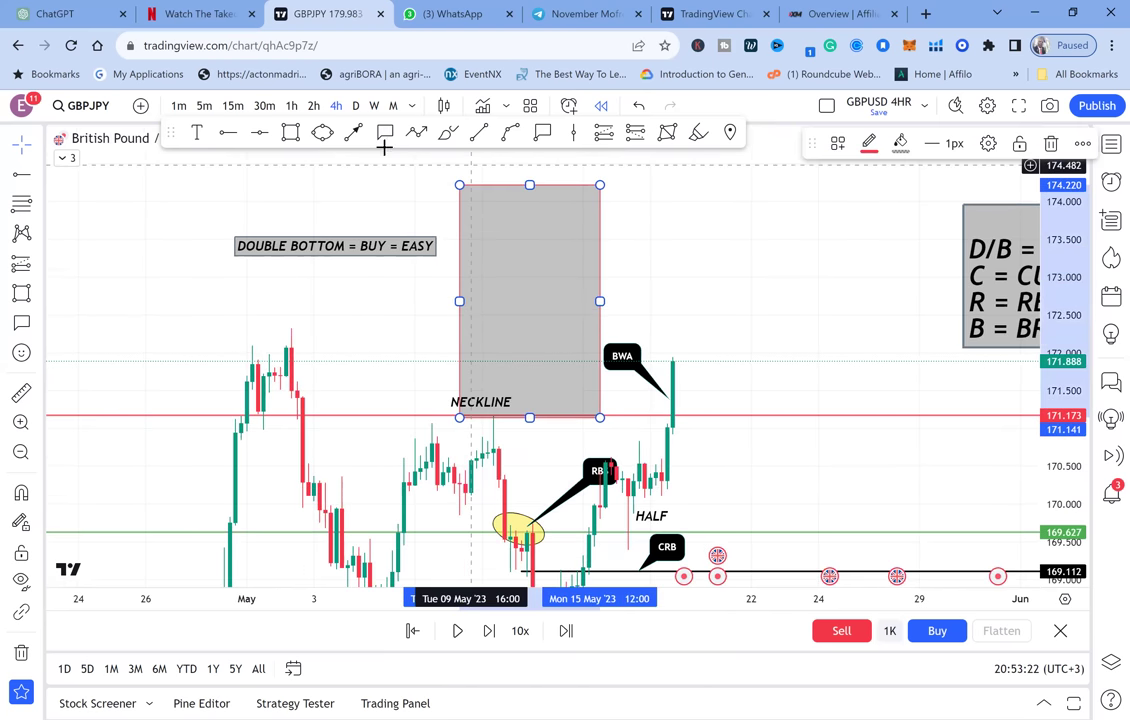
click(259, 132)
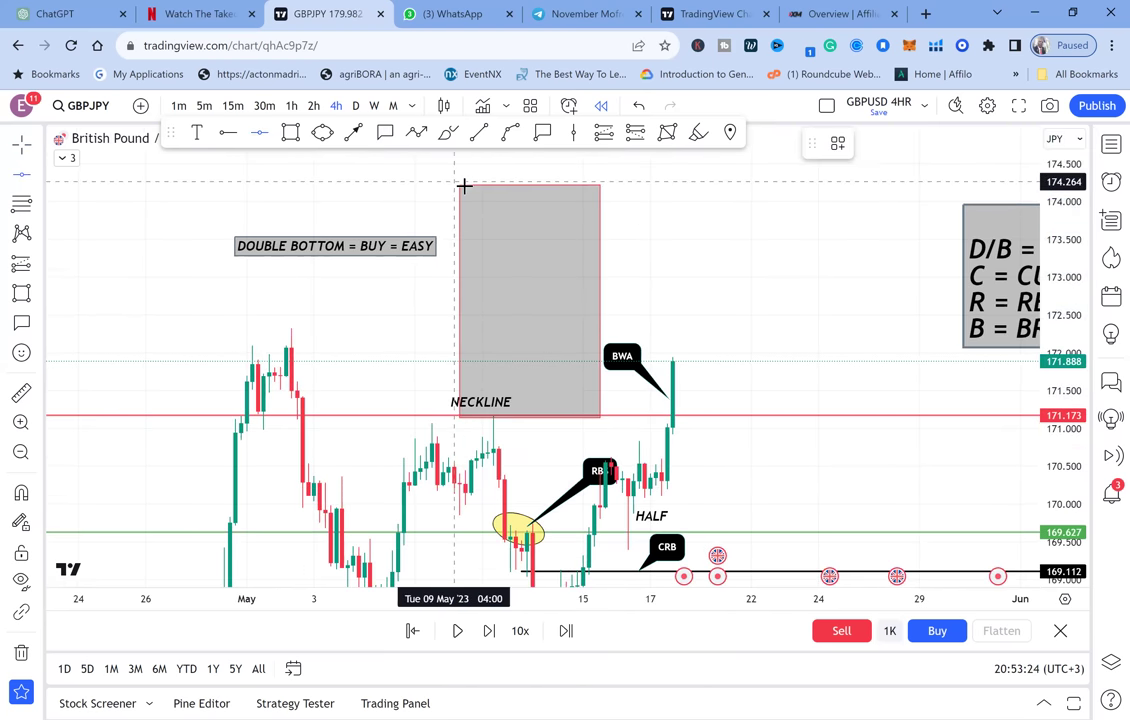
click(464, 186)
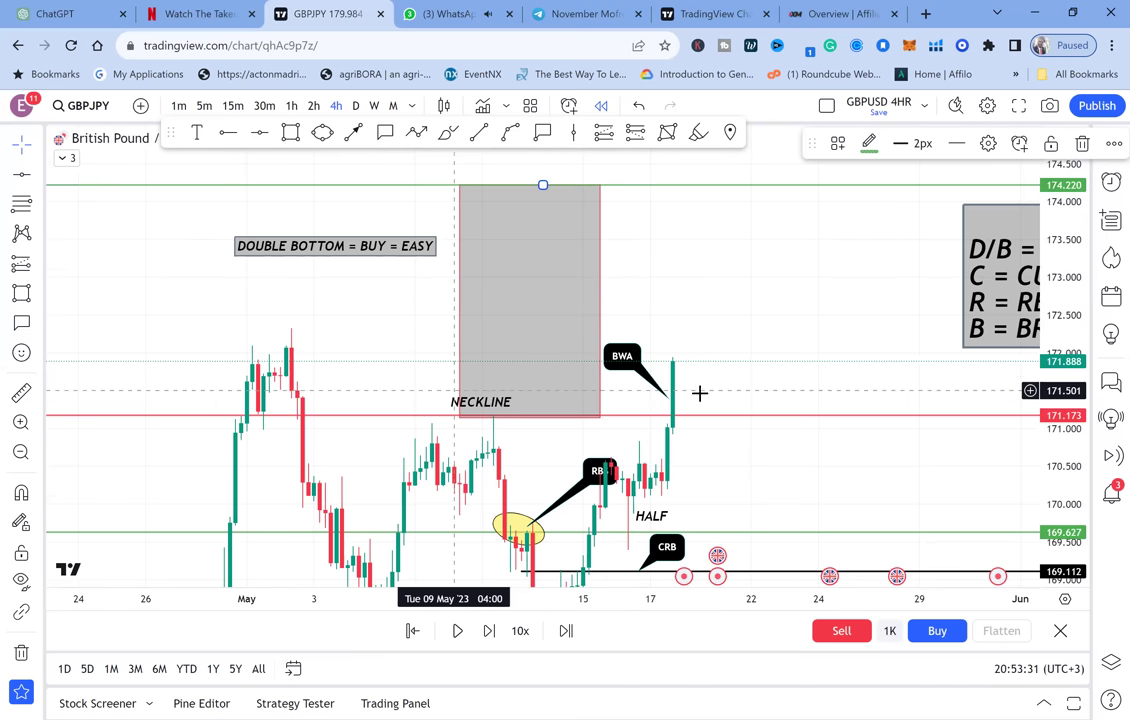
Step: Place a long position with entry at 171.905 after the BWA candle and set its target to 174.187 near the upper green line
click(27, 271)
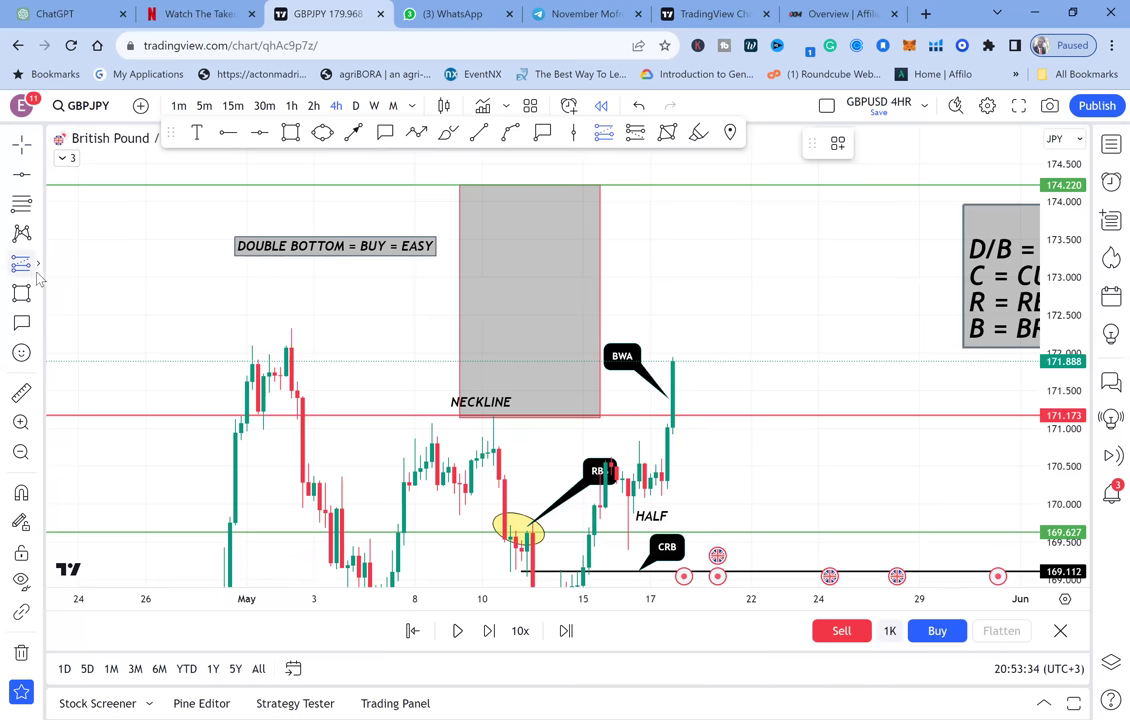
click(38, 263)
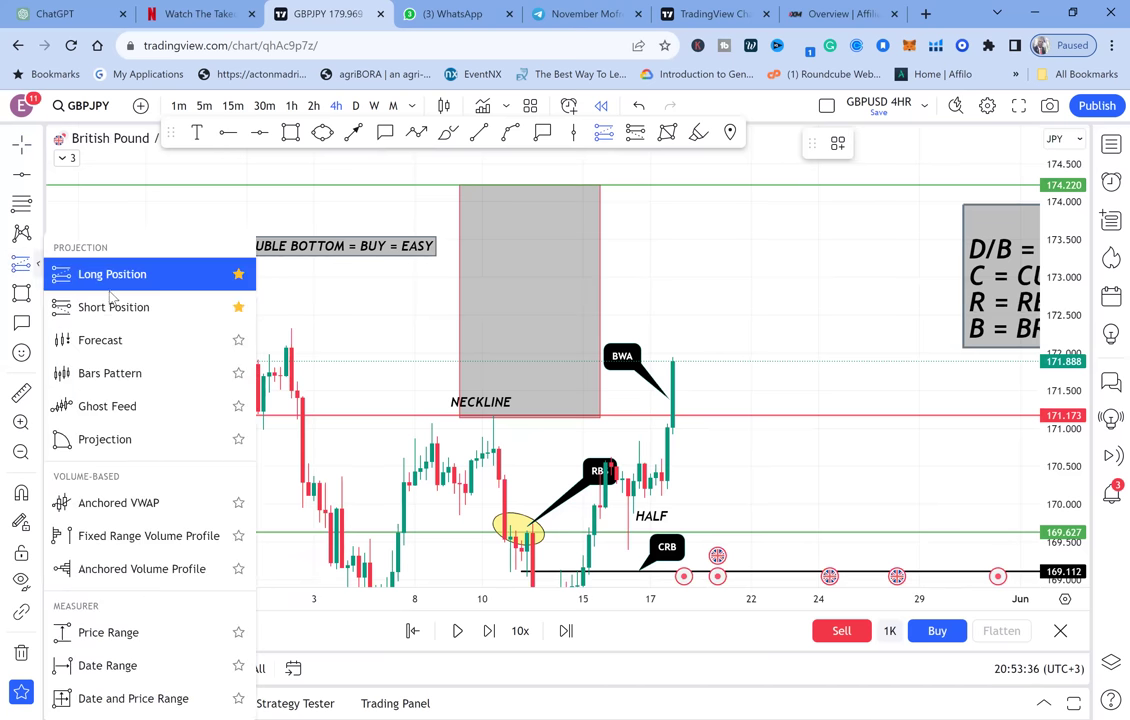
click(699, 358)
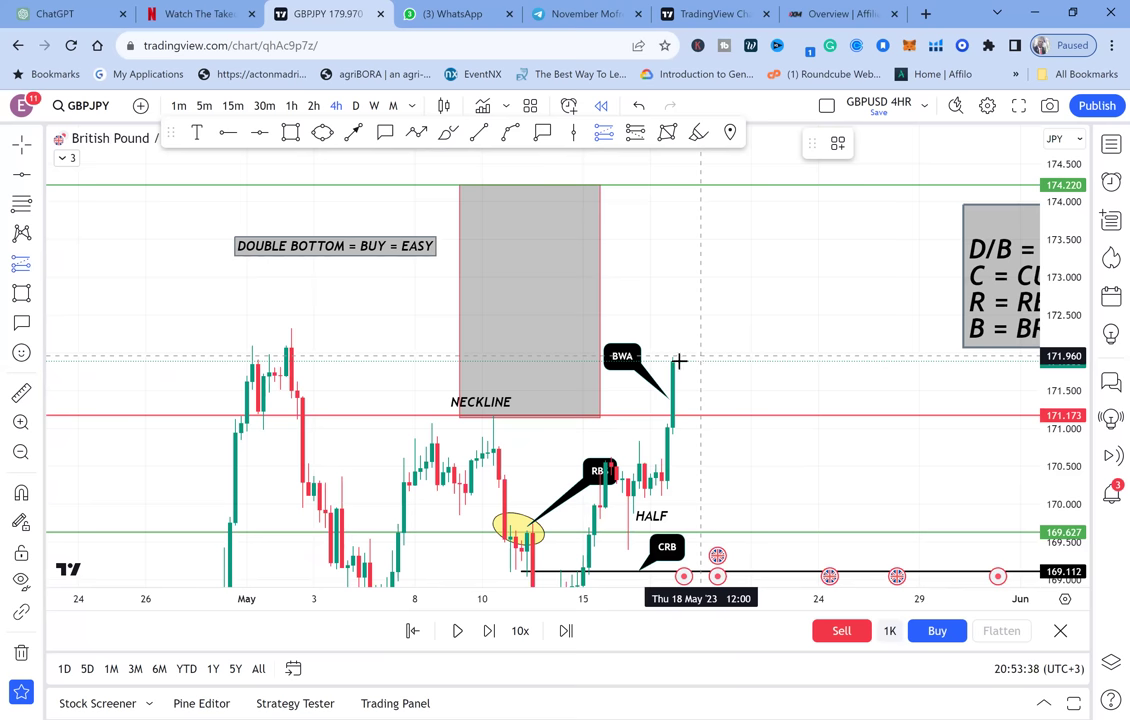
click(678, 359)
drag(678, 256, 639, 185)
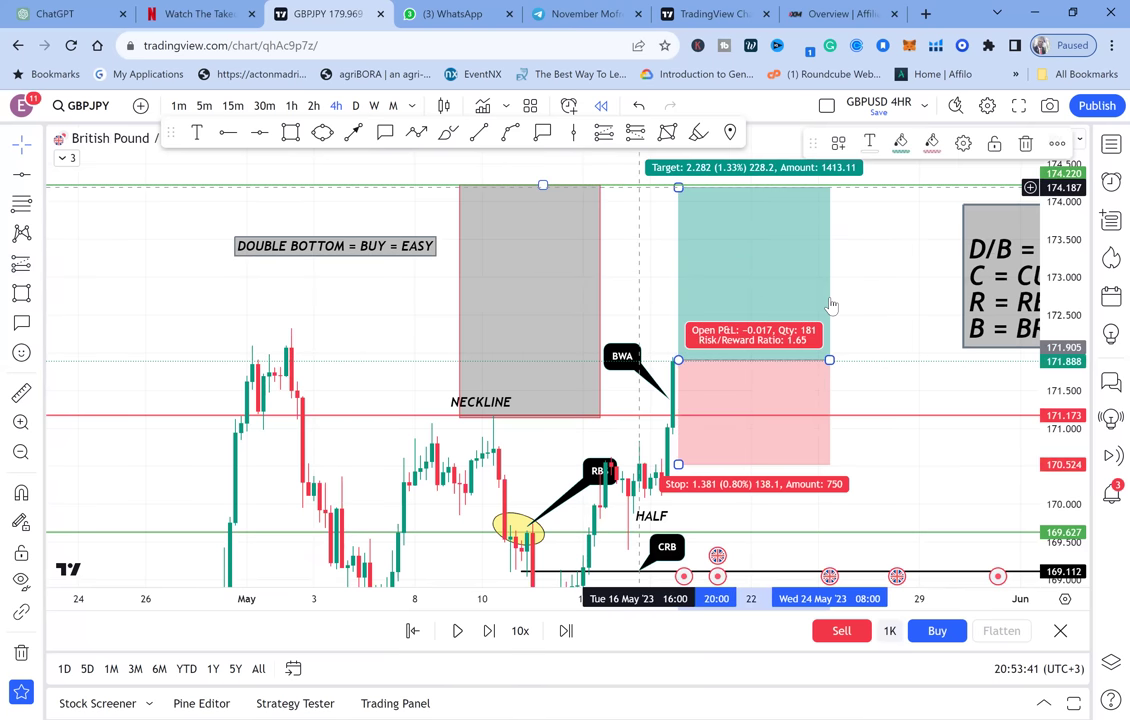
Step: Play the bar replay until price reaches the 174.220 line, pause it, and move the CRB strategy note clear of the candles
click(458, 631)
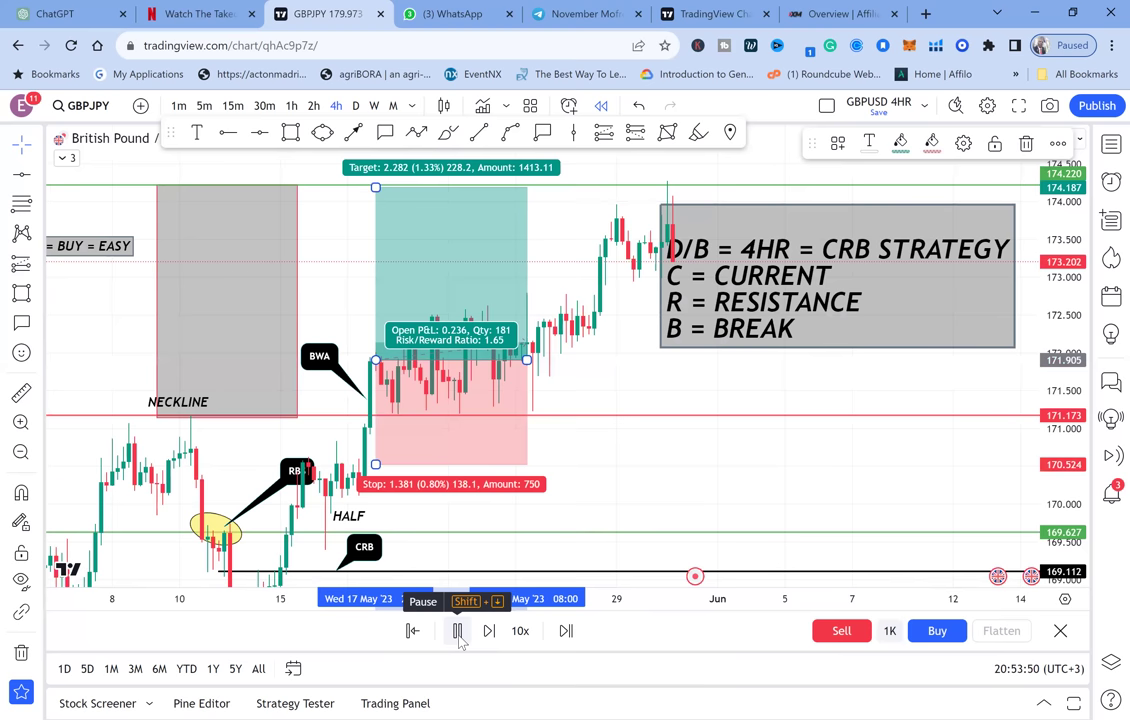
click(458, 632)
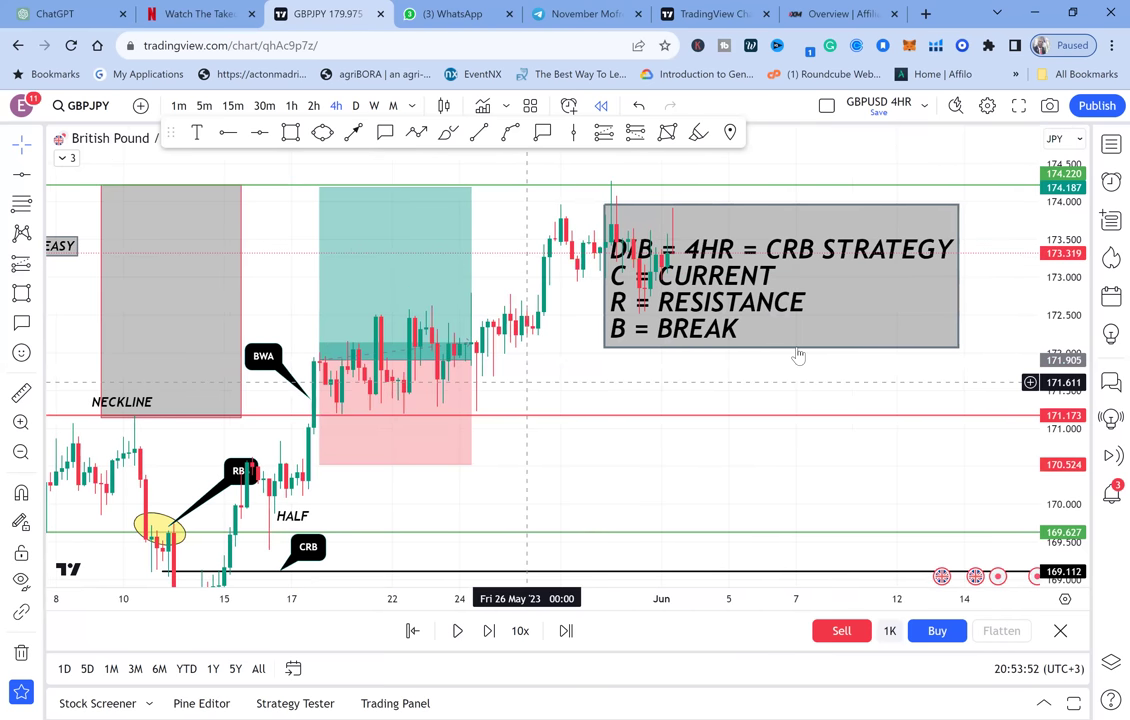
drag(801, 349, 941, 351)
drag(904, 279, 944, 258)
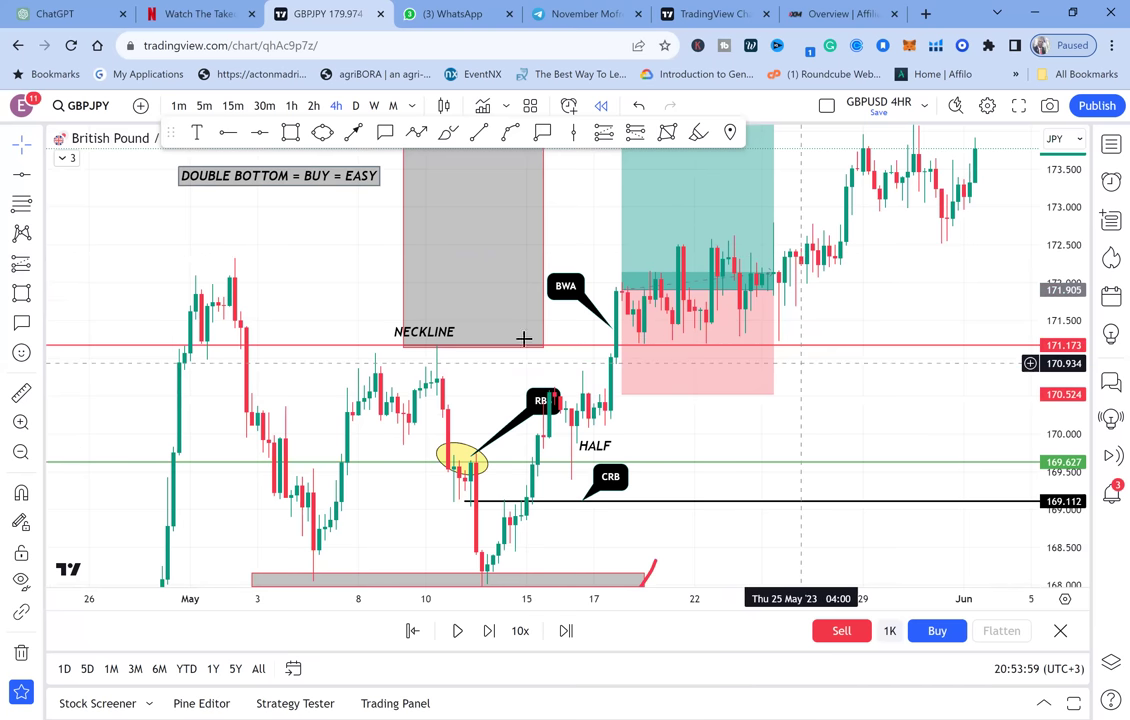
Step: Shift the long position's start to Thu 18 May '23 00:00, keeping its entry at 171.905
click(673, 357)
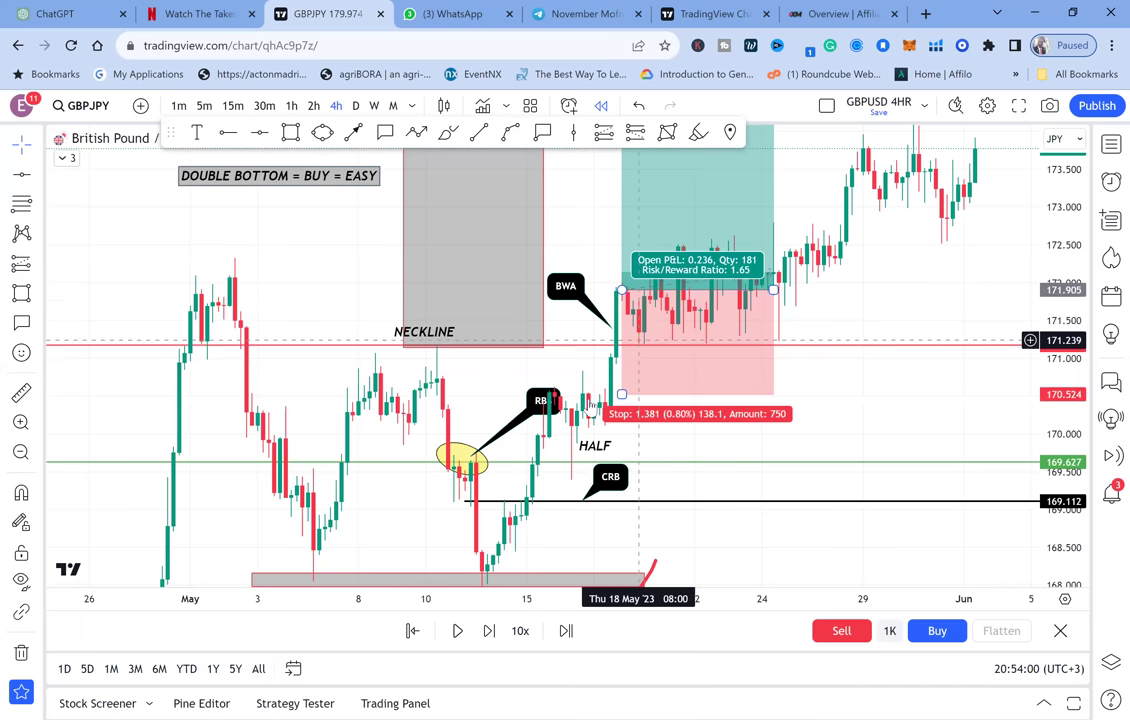
click(286, 353)
mouse_move(762, 313)
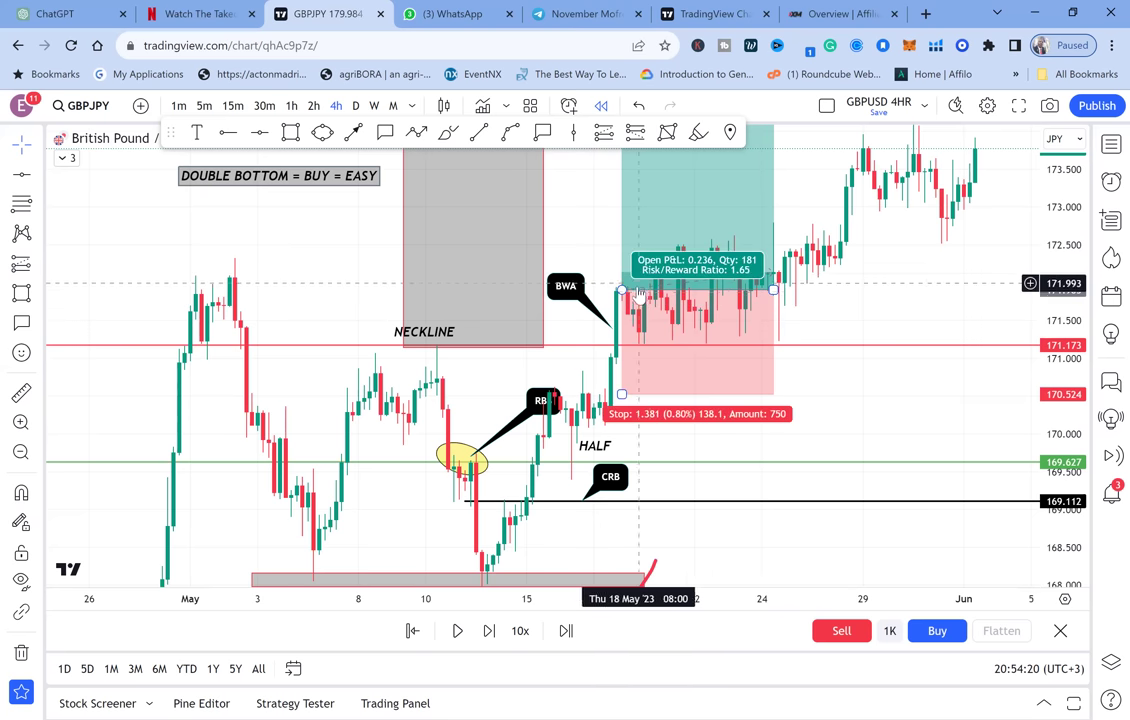
drag(632, 291, 628, 290)
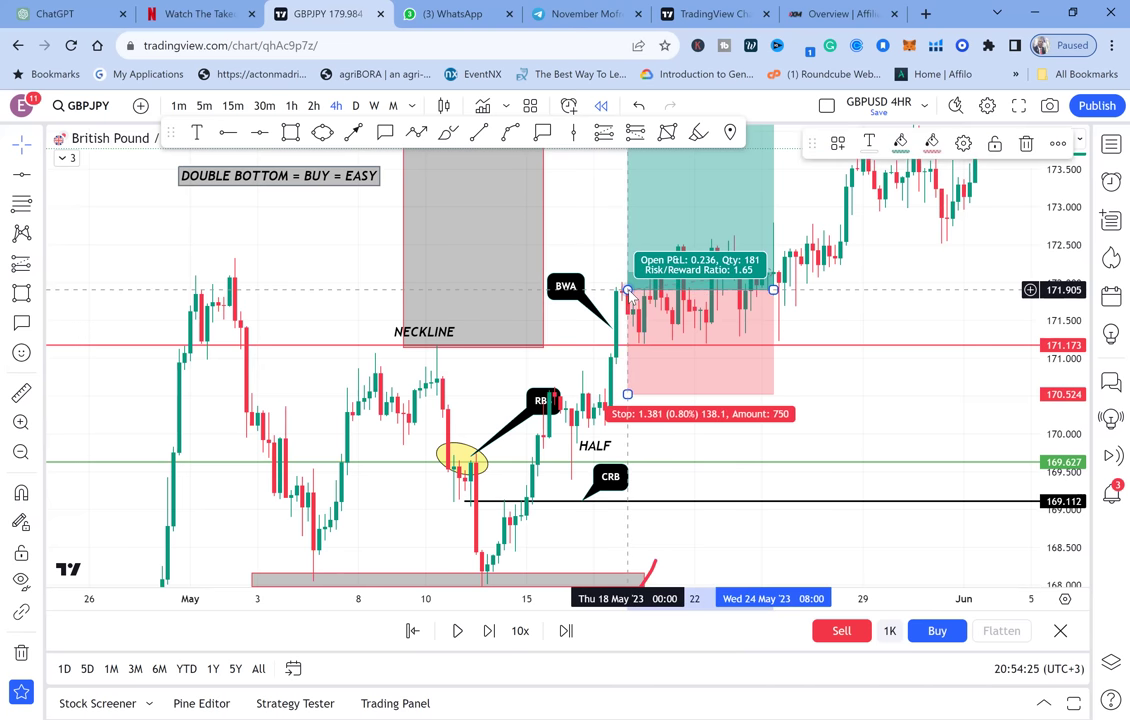
drag(590, 243, 638, 162)
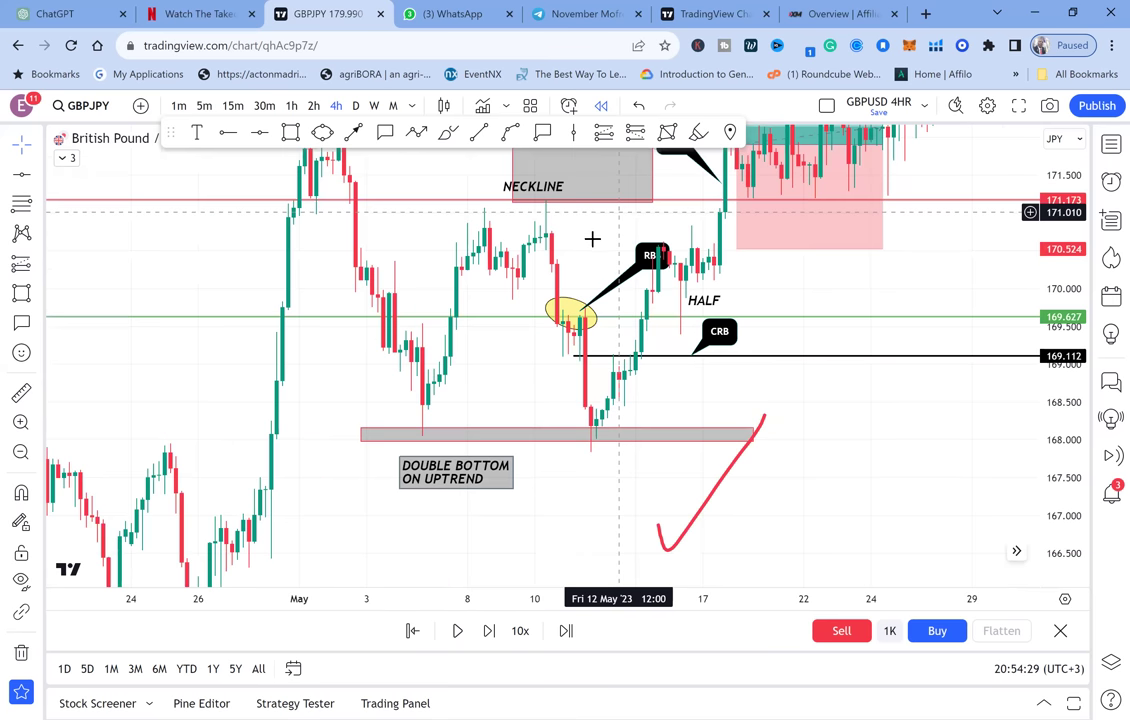
drag(592, 238, 565, 322)
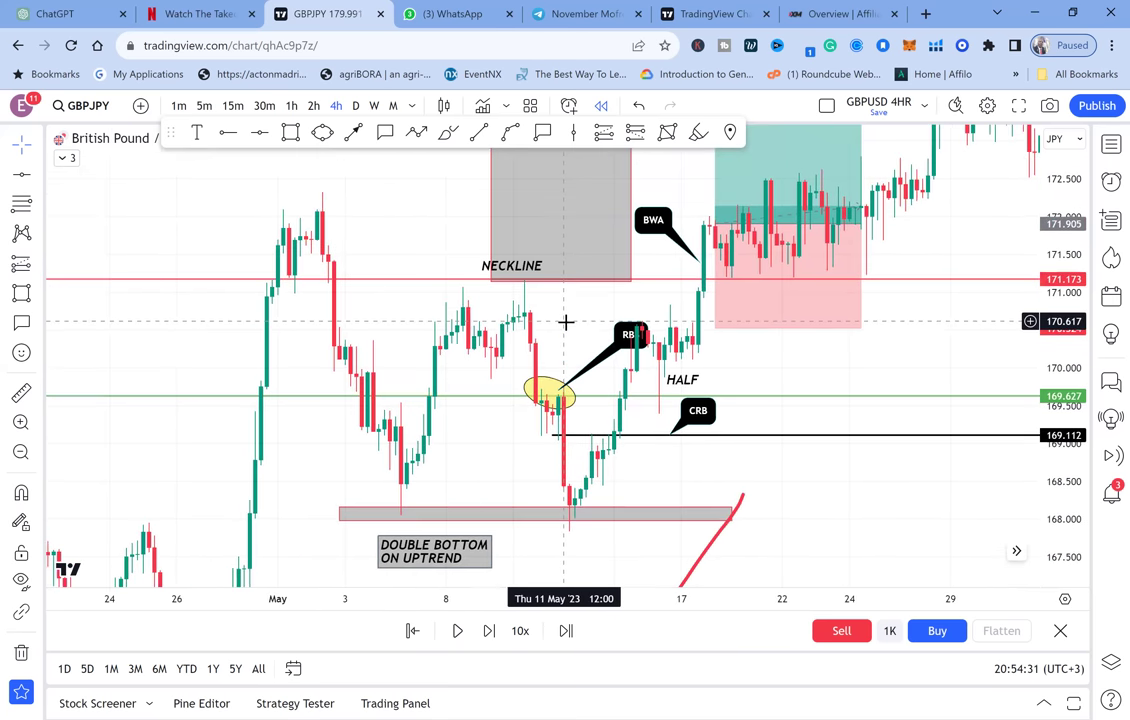